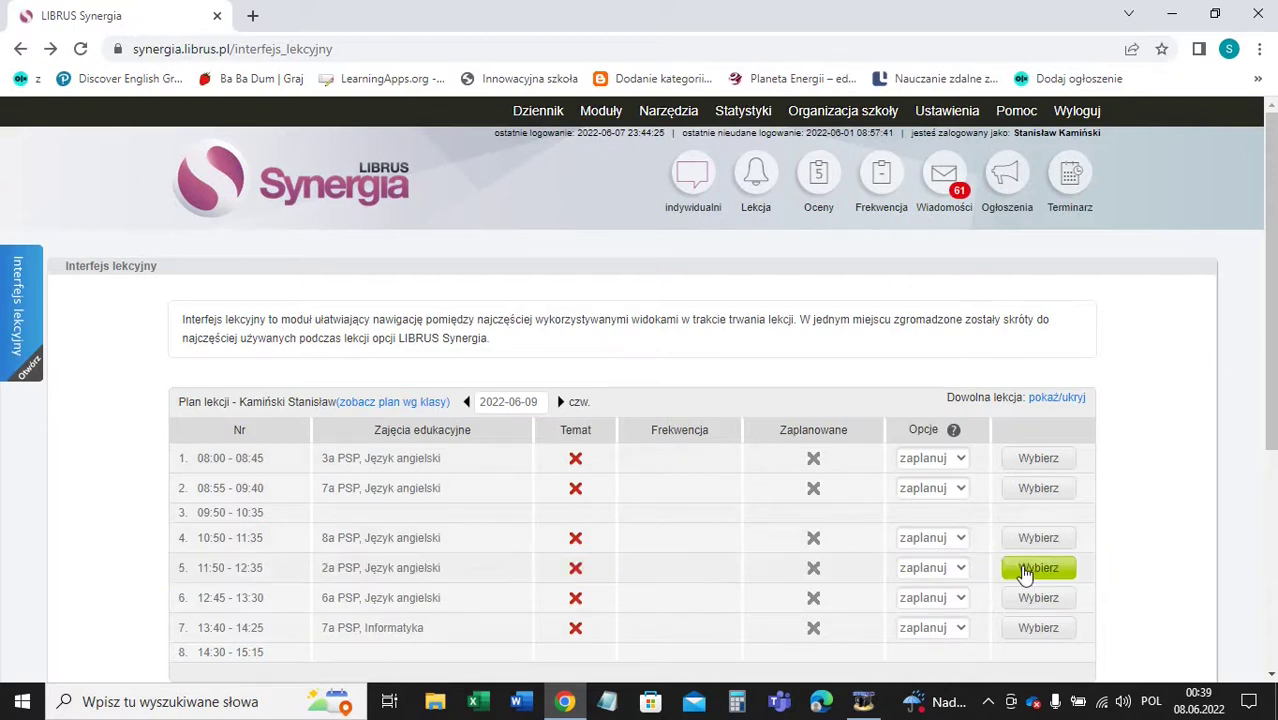
Start planning the 2a PSP Język angielski lesson no. 5 on 2022-06-09 and look through its curriculum topics for unrealized ones.
left_click(1024, 569)
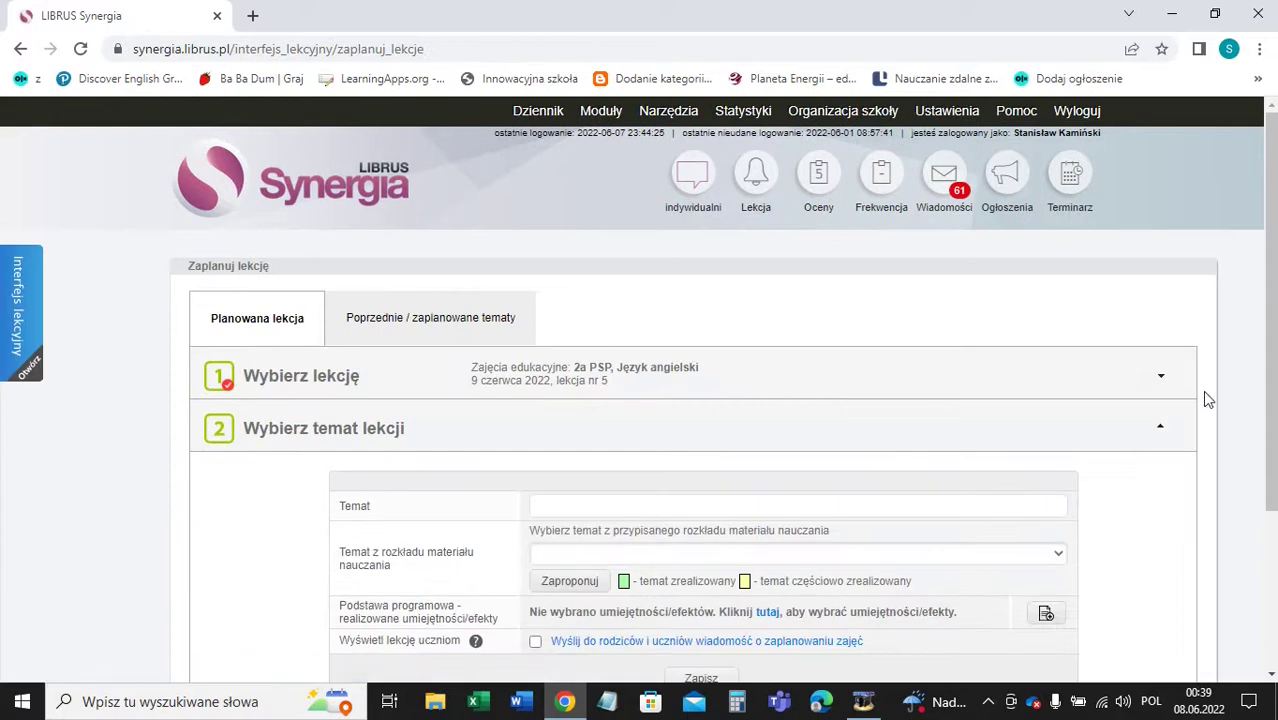
scroll(1265, 393, "down", 1)
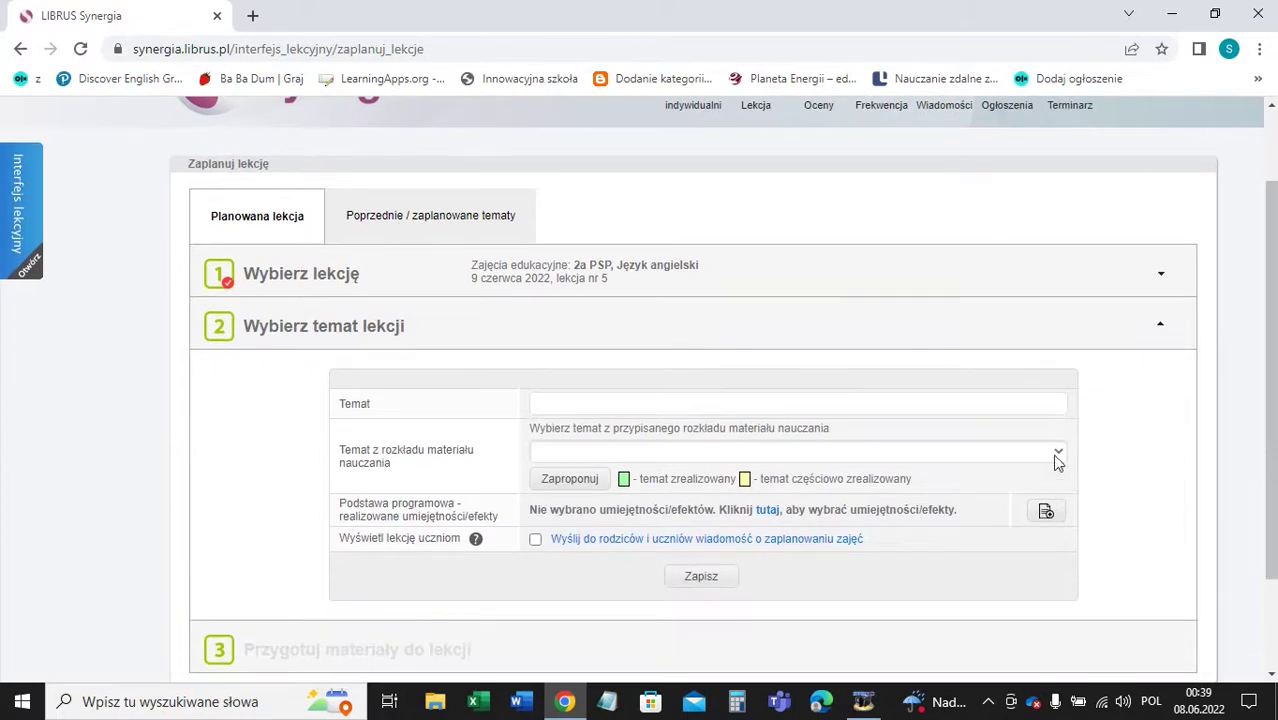
left_click(1057, 450)
left_click_drag(1265, 196, 1268, 365)
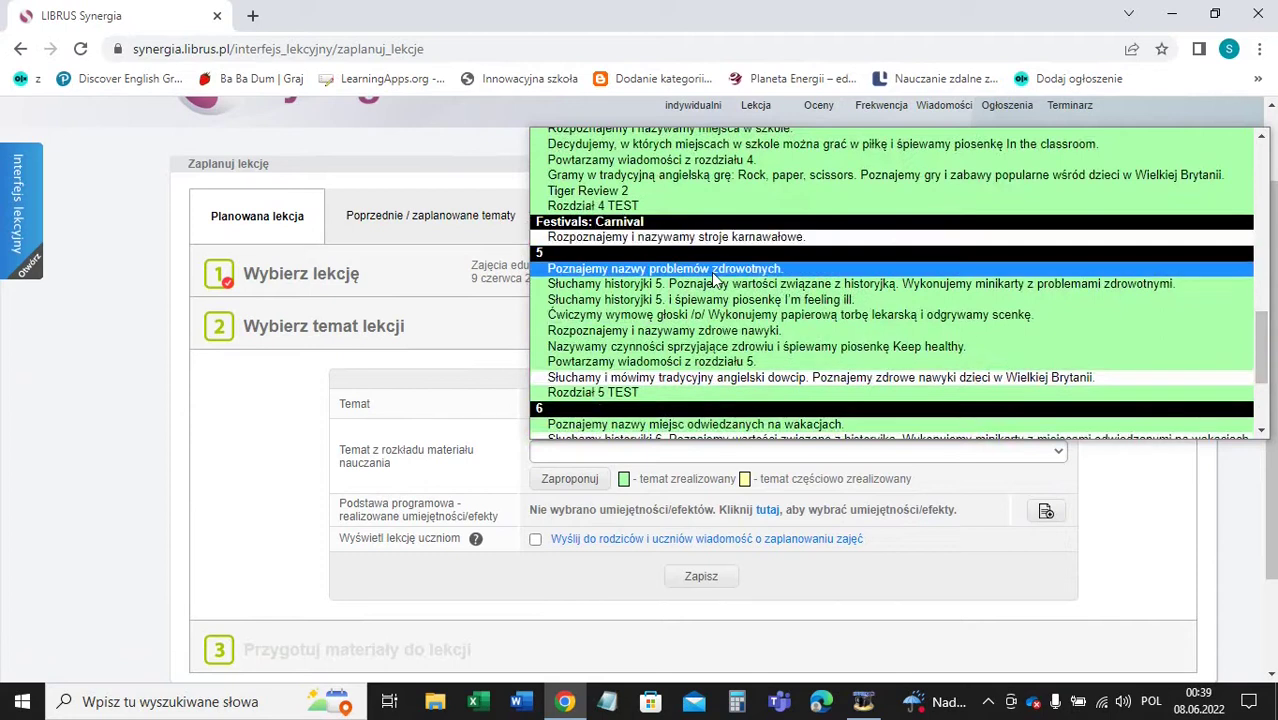
left_click(31, 277)
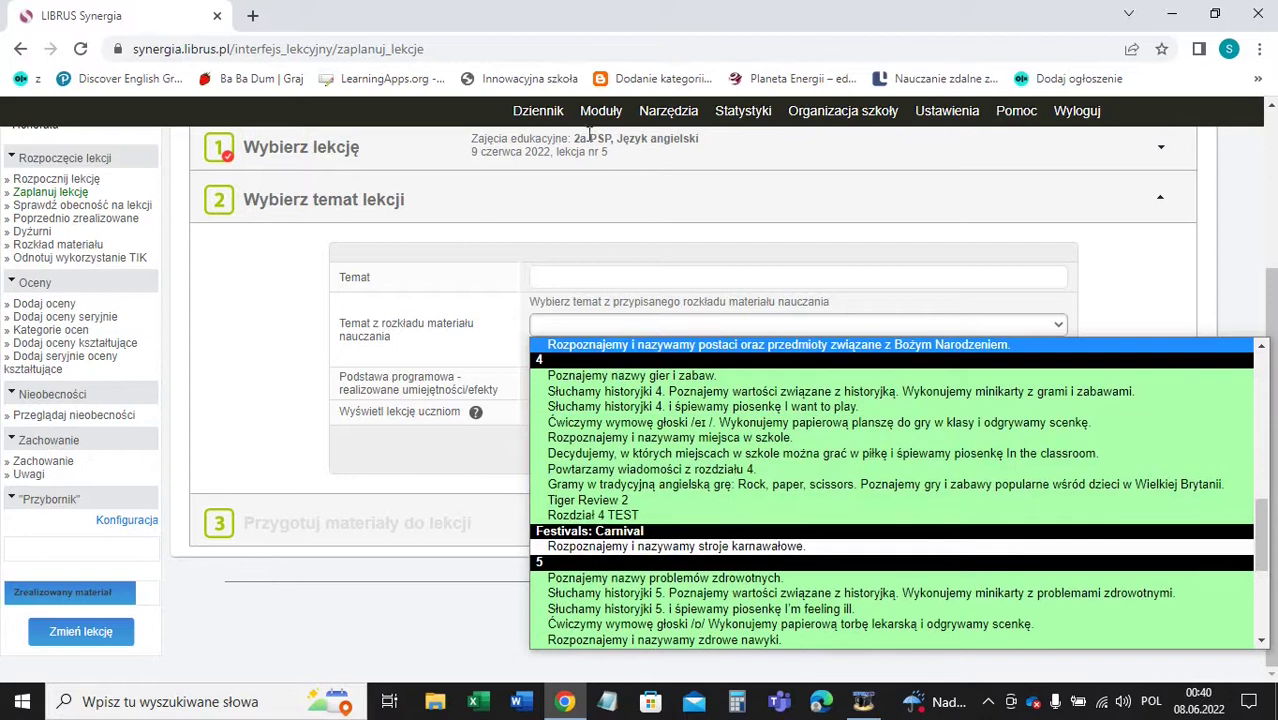
Open the curriculum editor (edytor rozkładów materiału nauczania) in a separate browser tab and go to the teacher's own curricula.
mouse_move(596, 122)
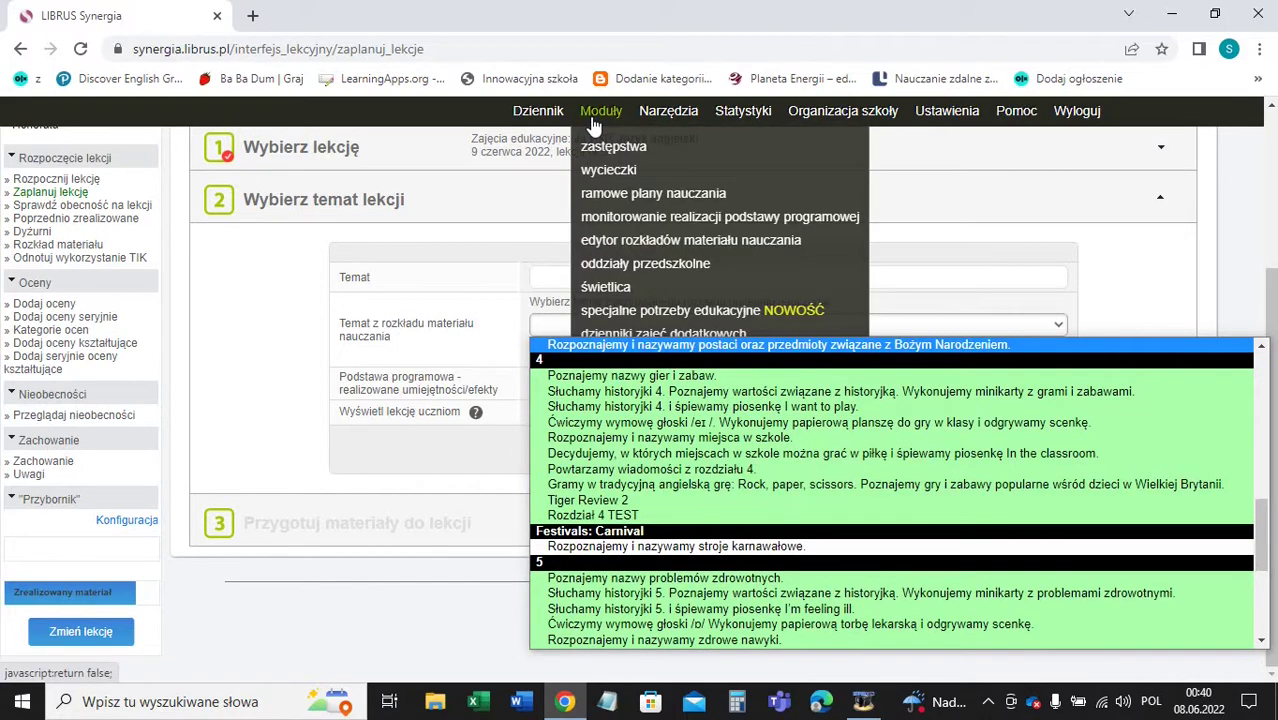
right_click(604, 243)
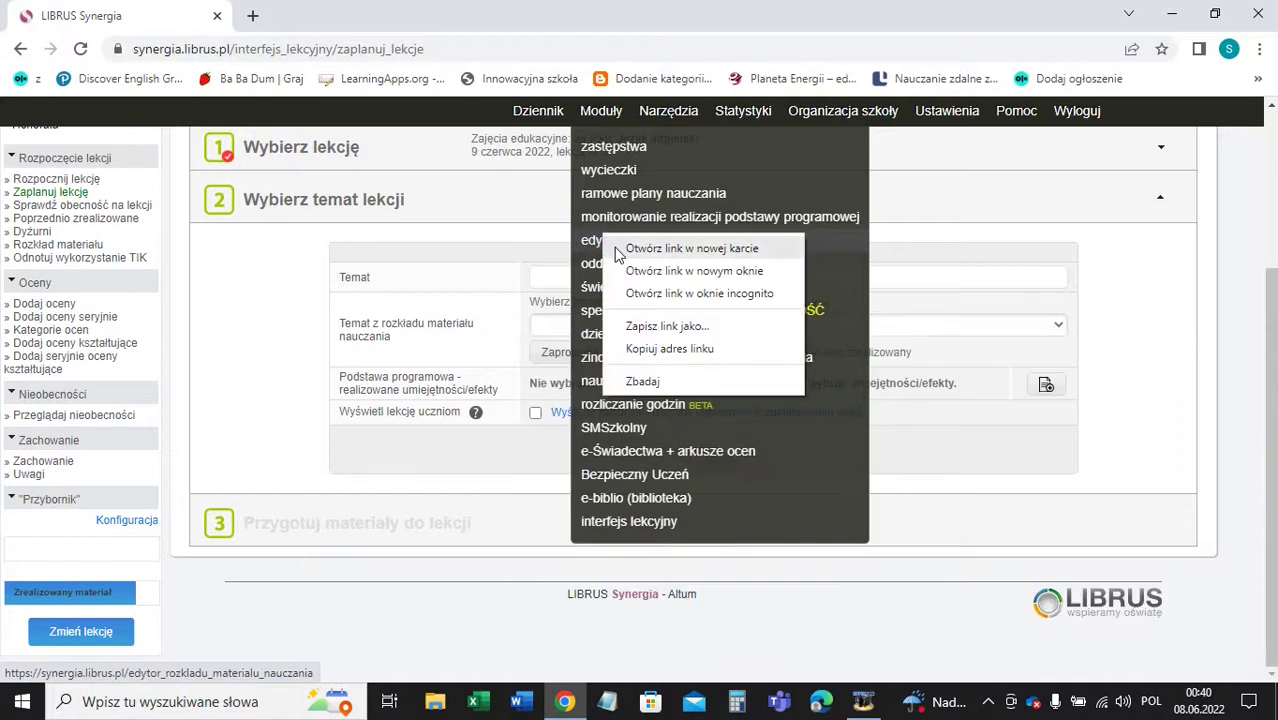
left_click(617, 250)
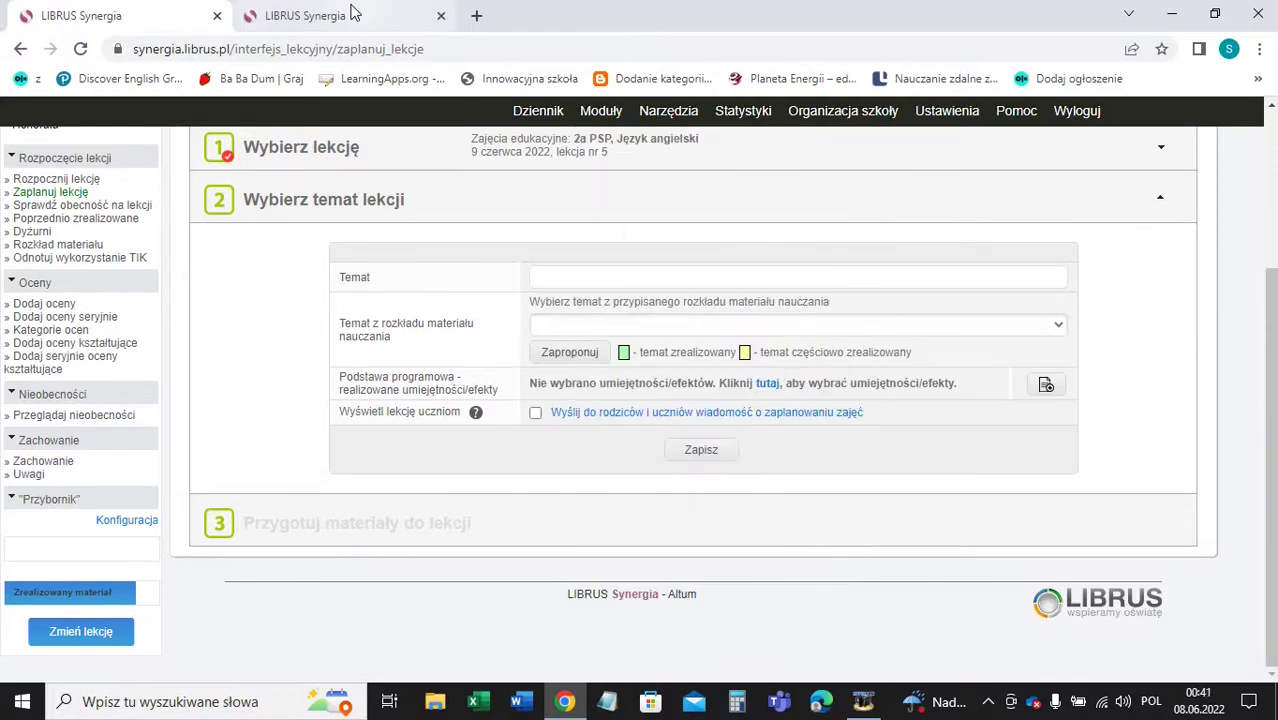
left_click(350, 14)
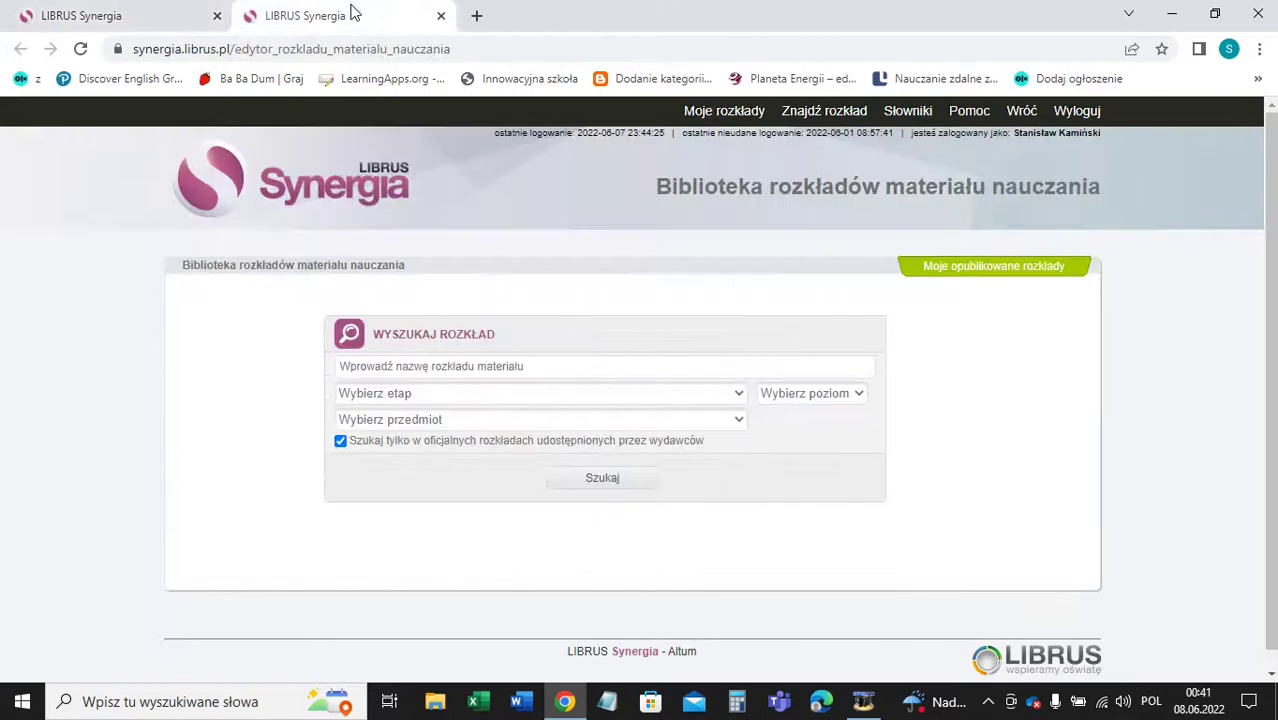
left_click(718, 113)
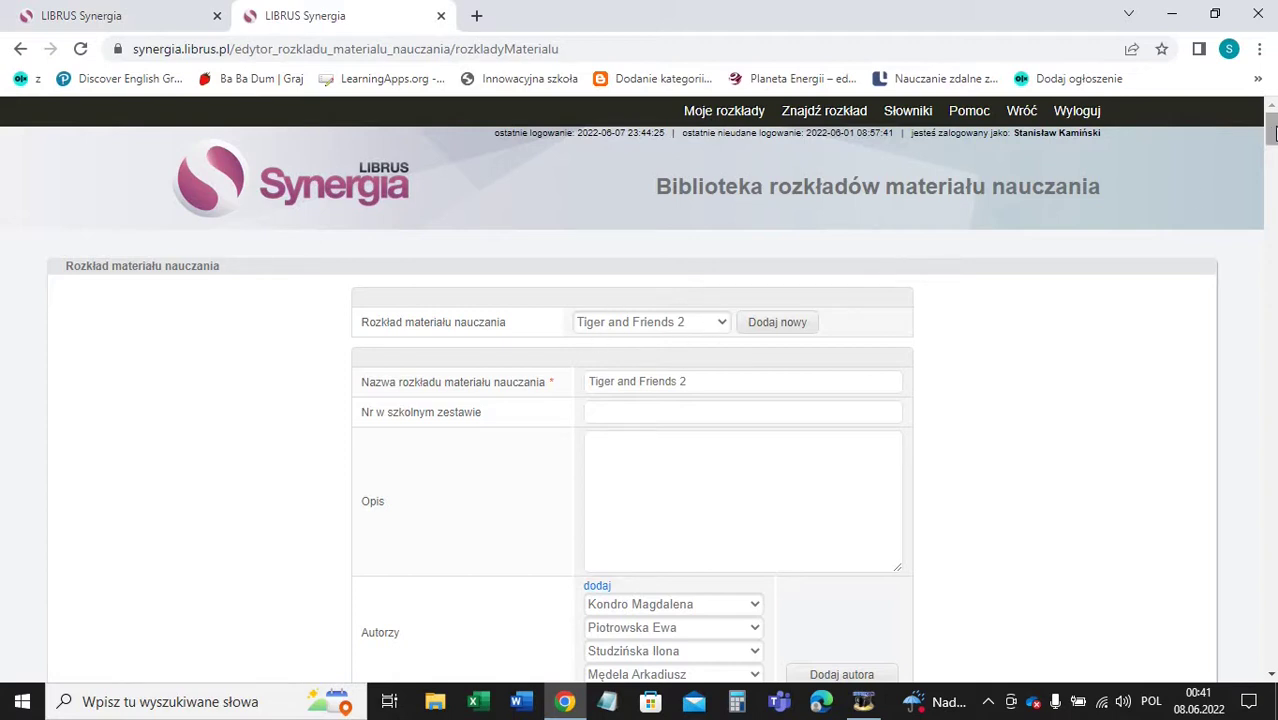
Show all curricula and open Tiger and Friends 2, the one used by class 2a PSP, for editing.
mouse_move(1272, 135)
left_mouse_down()
mouse_move(1272, 153)
mouse_move(1272, 135)
left_mouse_up()
left_click(722, 322)
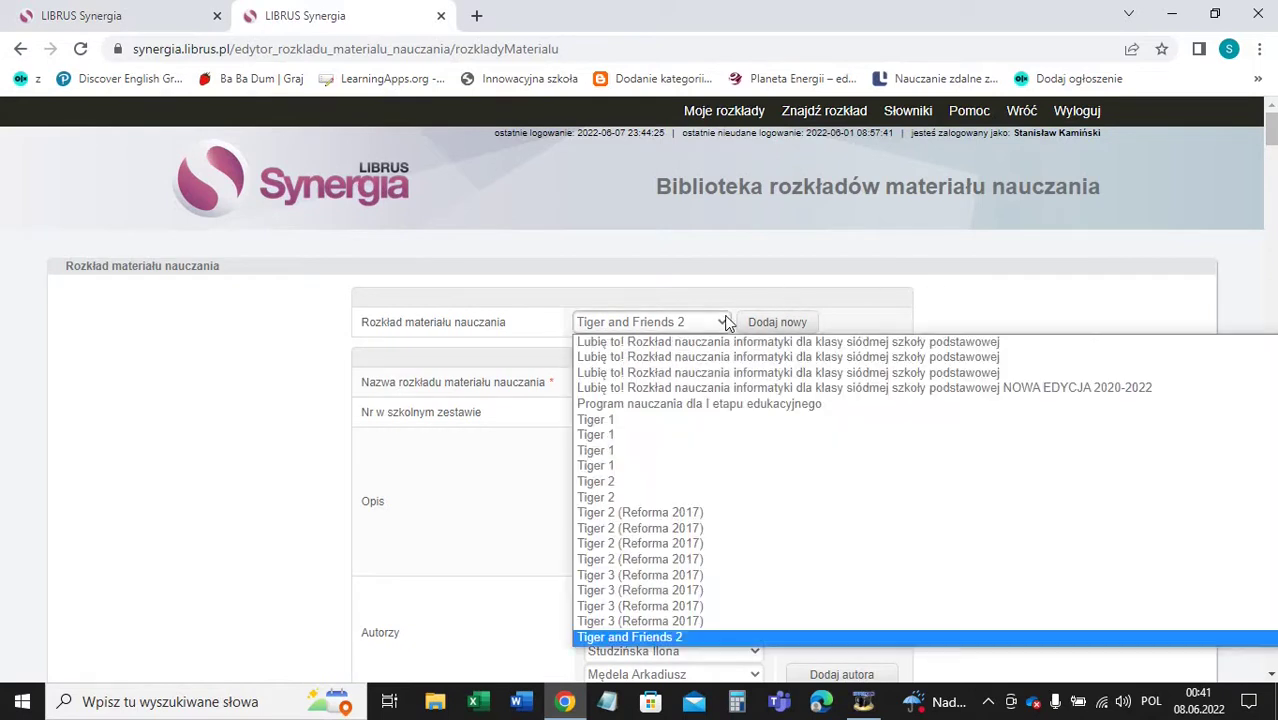
left_click(725, 323)
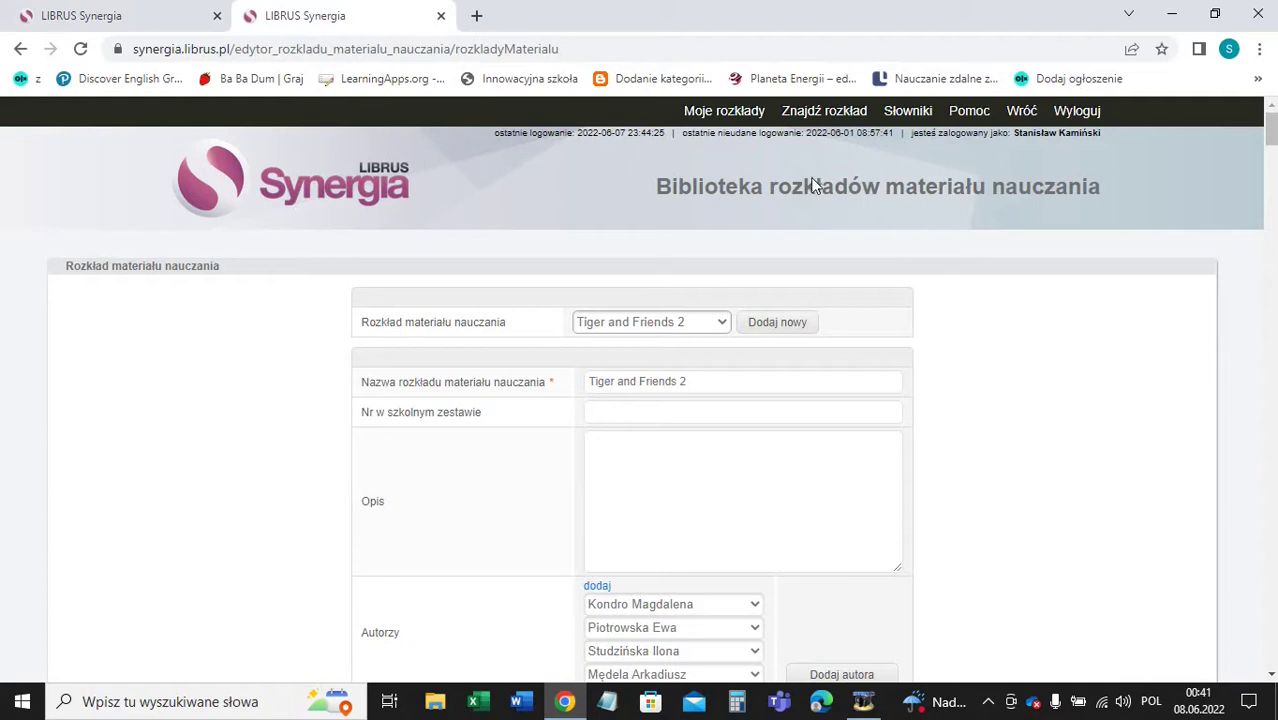
key("alt+Down")
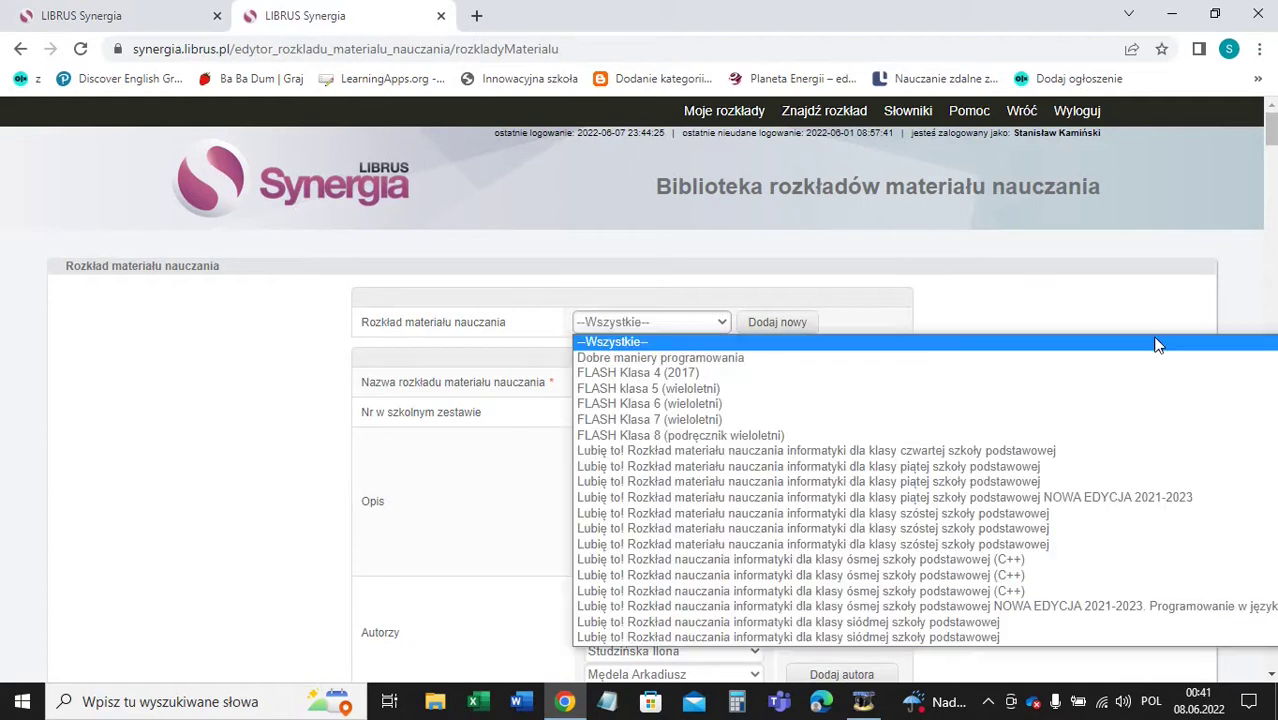
left_click(1010, 344)
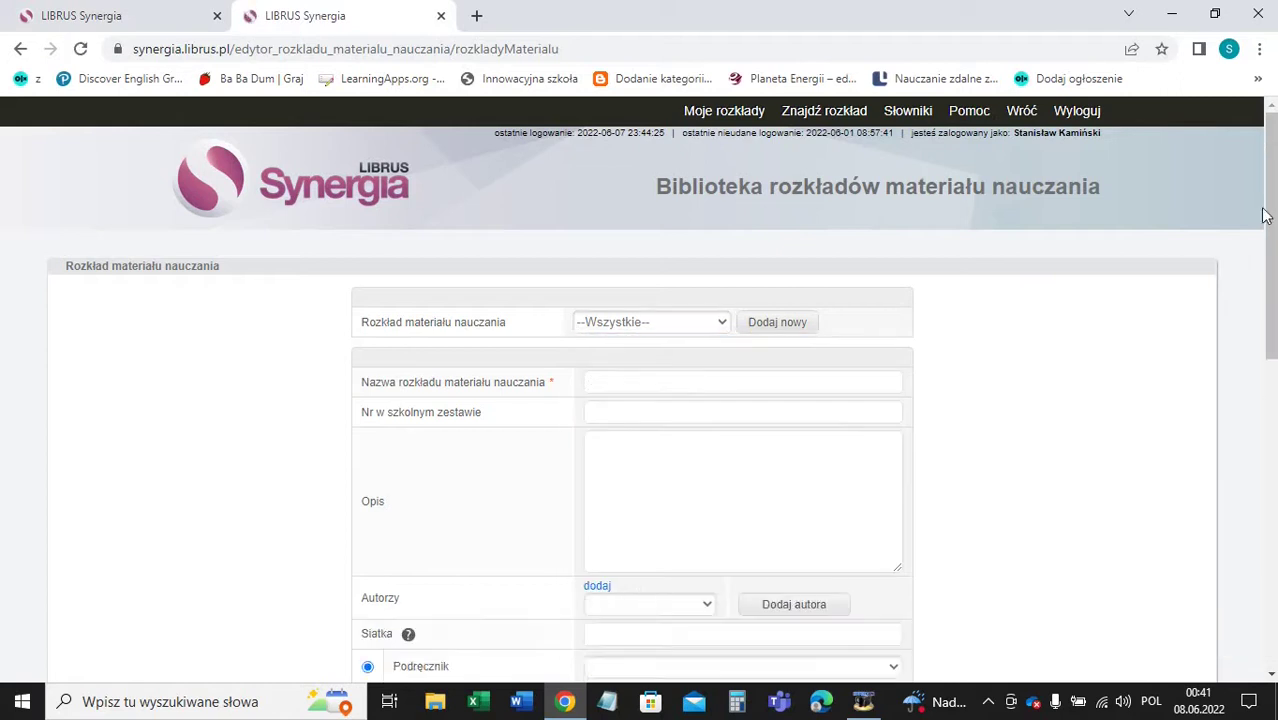
left_click_drag(1272, 205, 1272, 484)
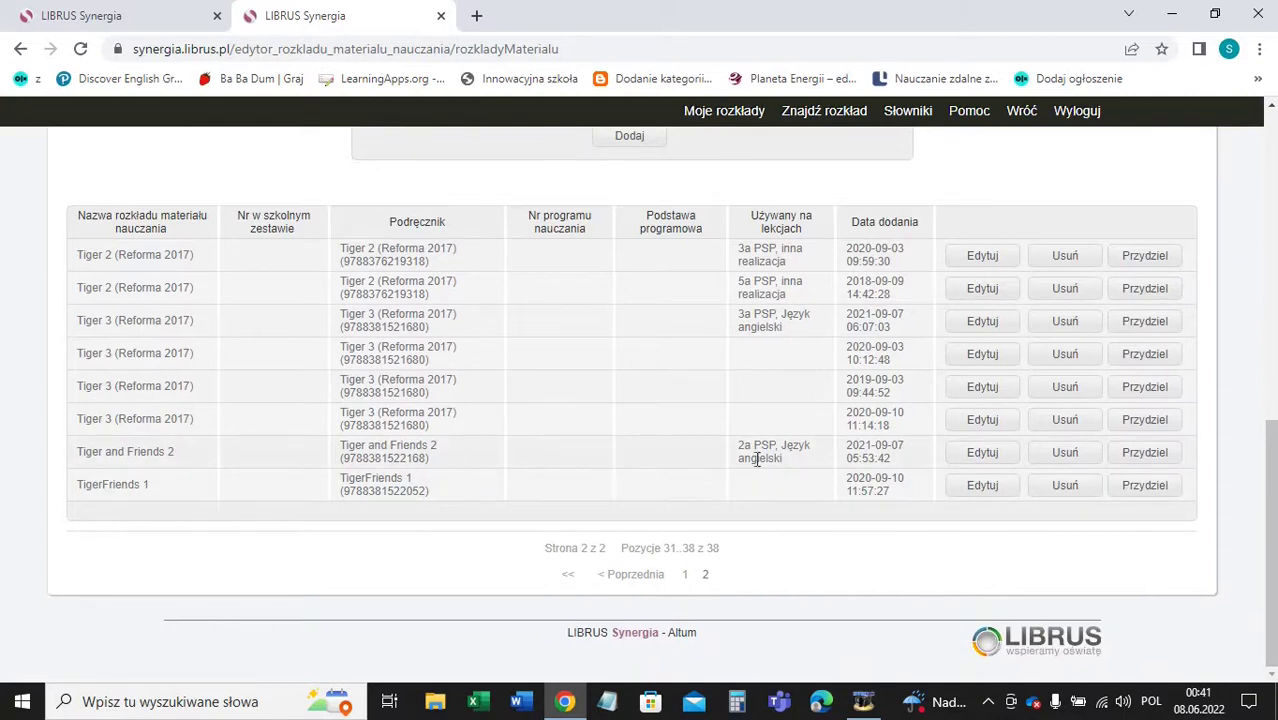
left_click(985, 456)
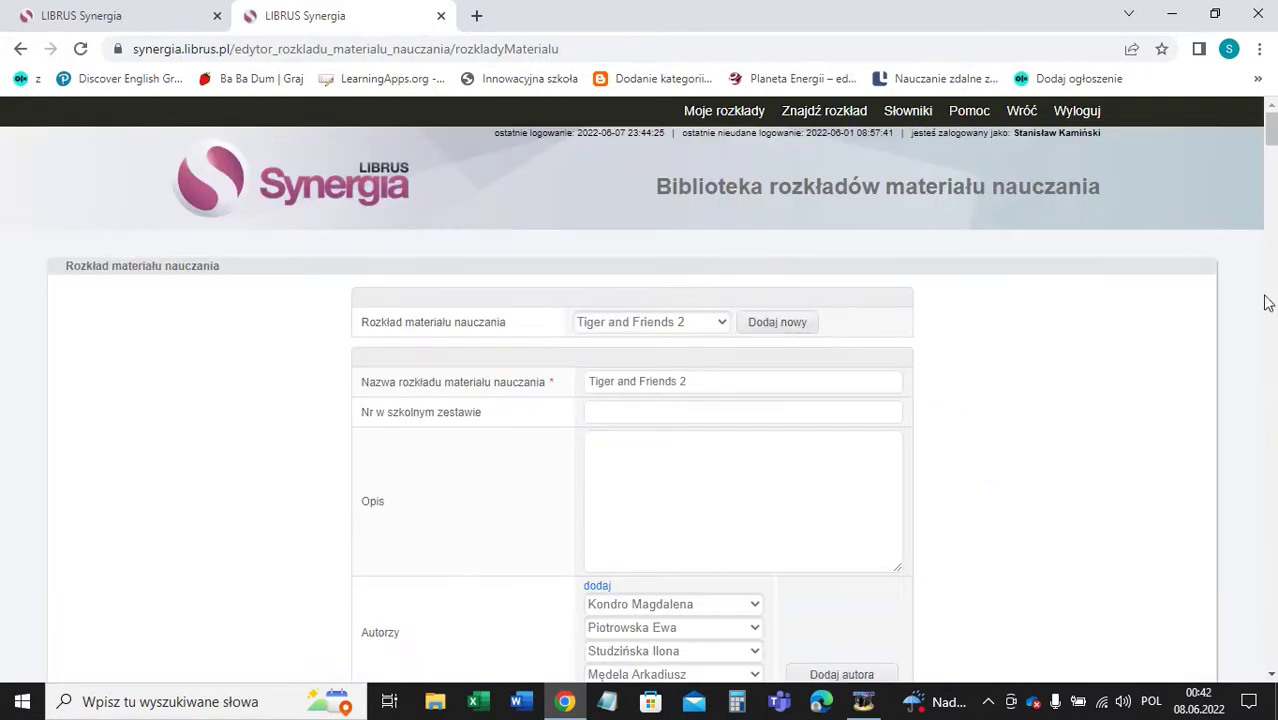
Delete topic 43, "Rozpoznajemy i nazywamy stroje karnawałowe", from the Tiger and Friends 2 curriculum and confirm the deletion.
left_click_drag(1271, 132, 1270, 498)
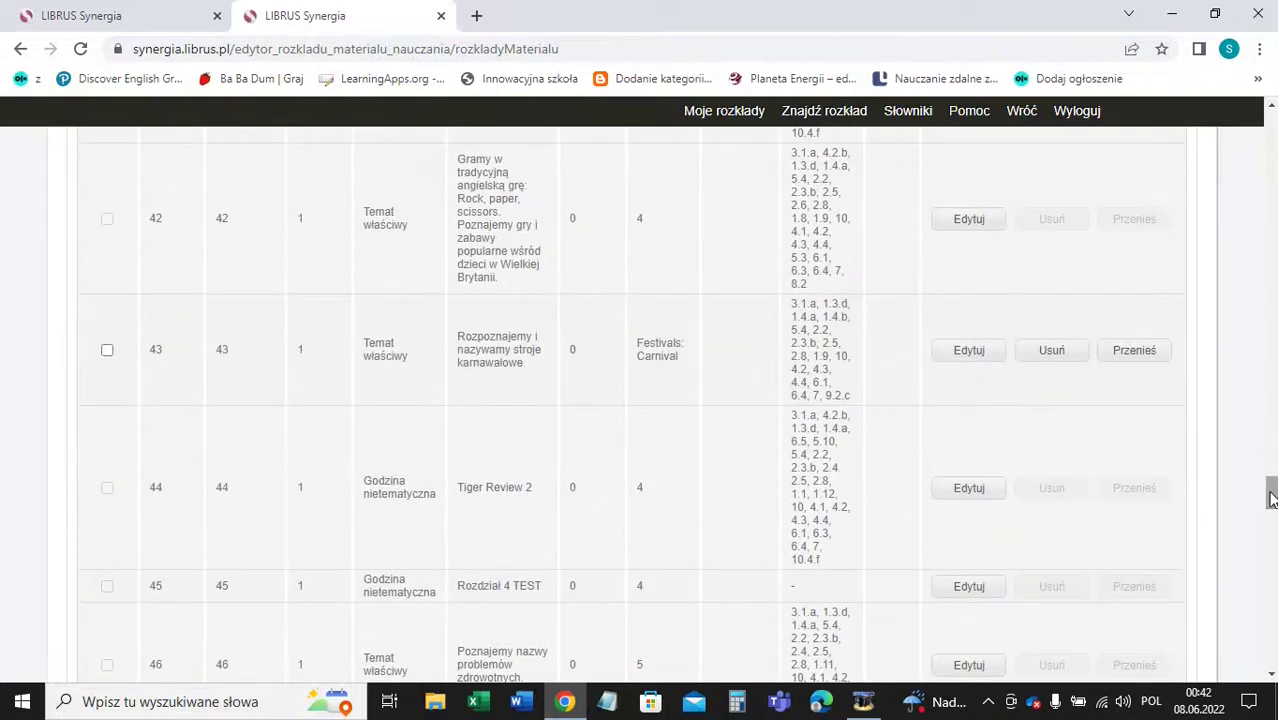
left_click(1070, 360)
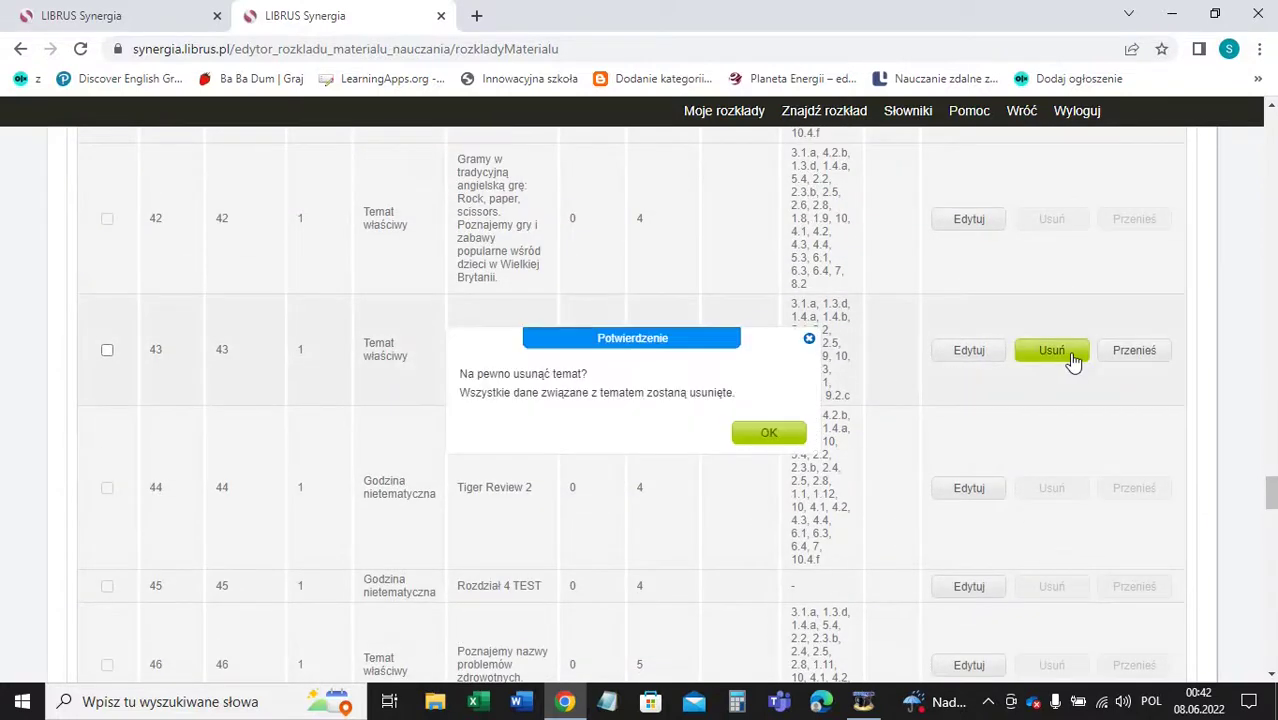
left_click(765, 436)
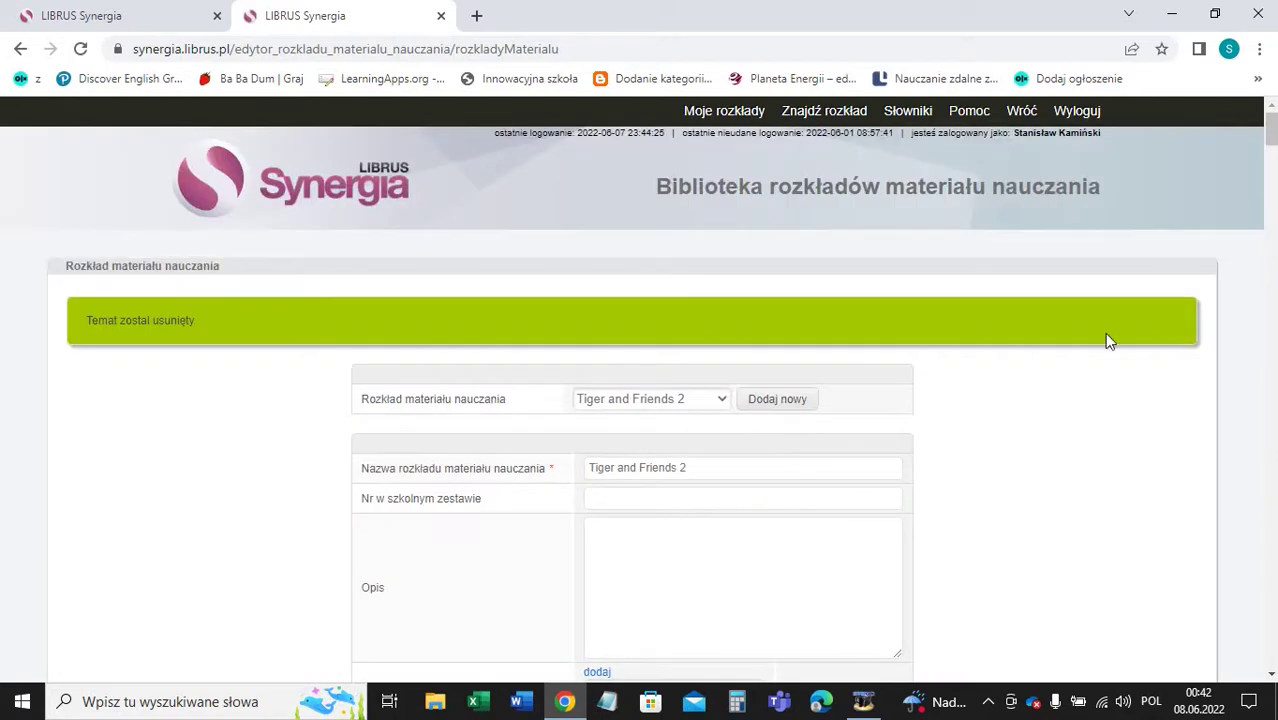
left_click_drag(1270, 128, 1271, 257)
Reload the lesson planning page, resubmitting its form, and check the curriculum topics for the Carnival section and remaining unrealized topics.
left_click(105, 12)
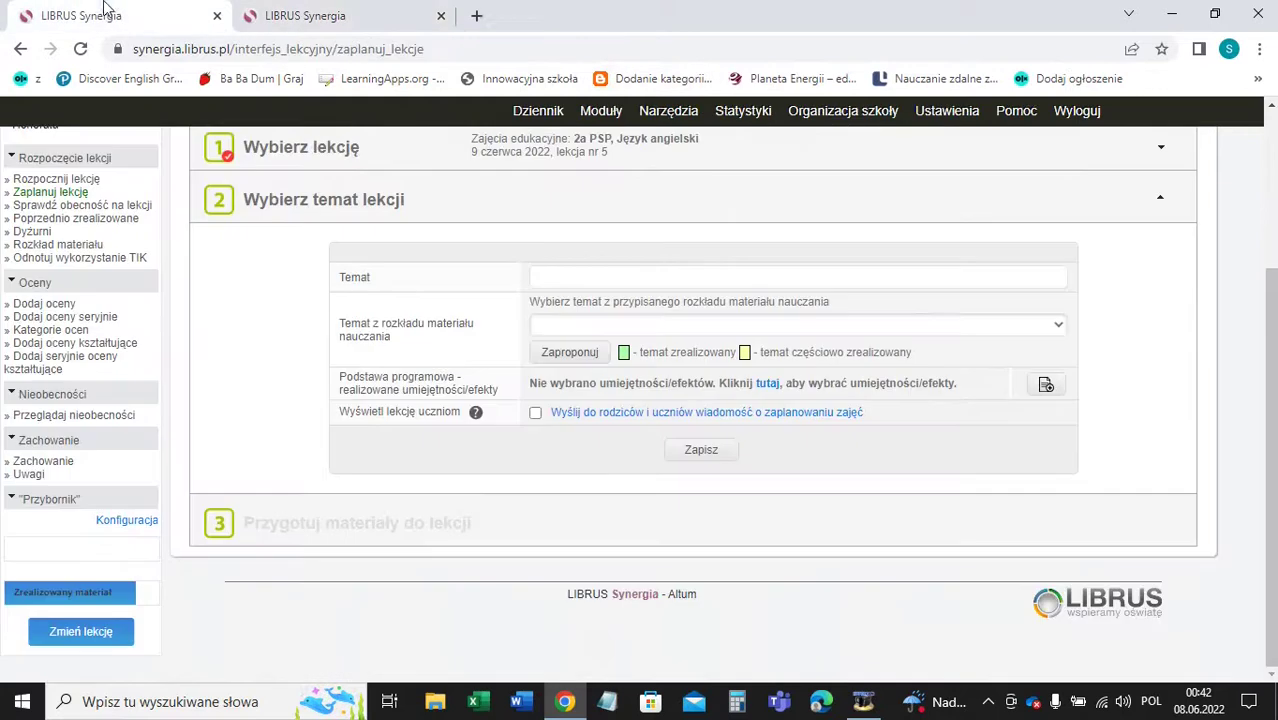
left_click(712, 326)
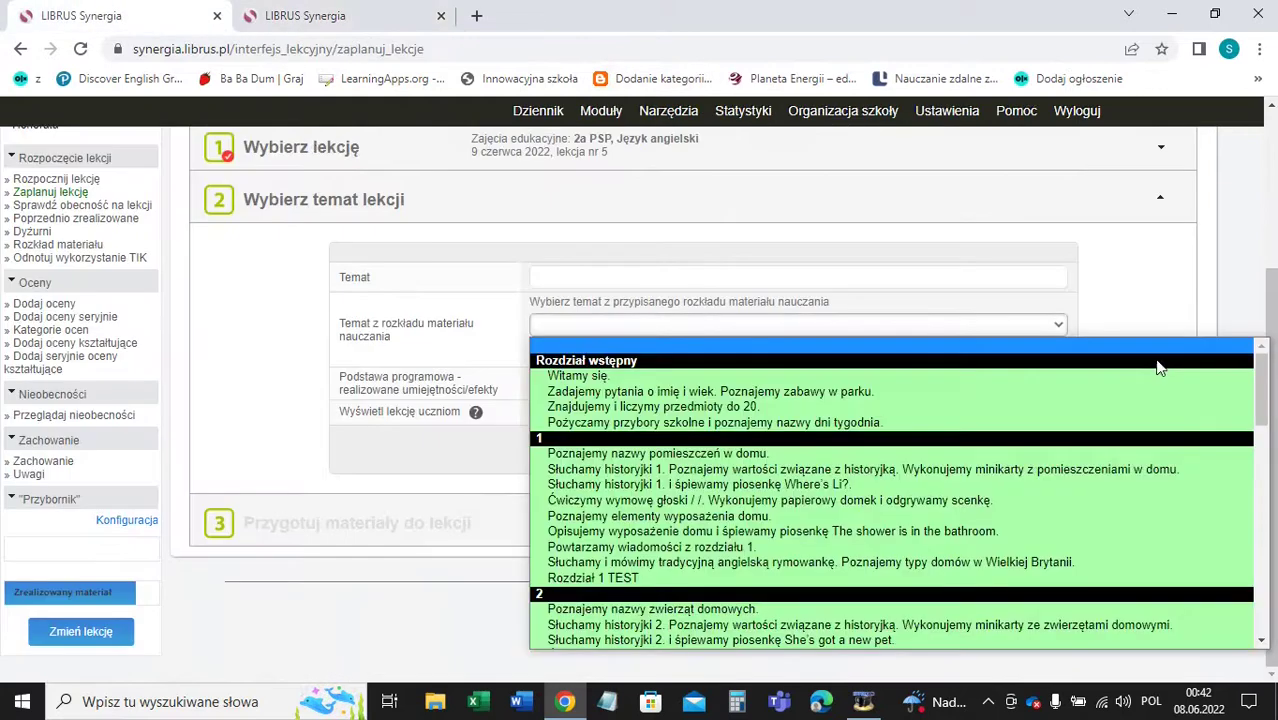
left_click_drag(1262, 390, 1271, 550)
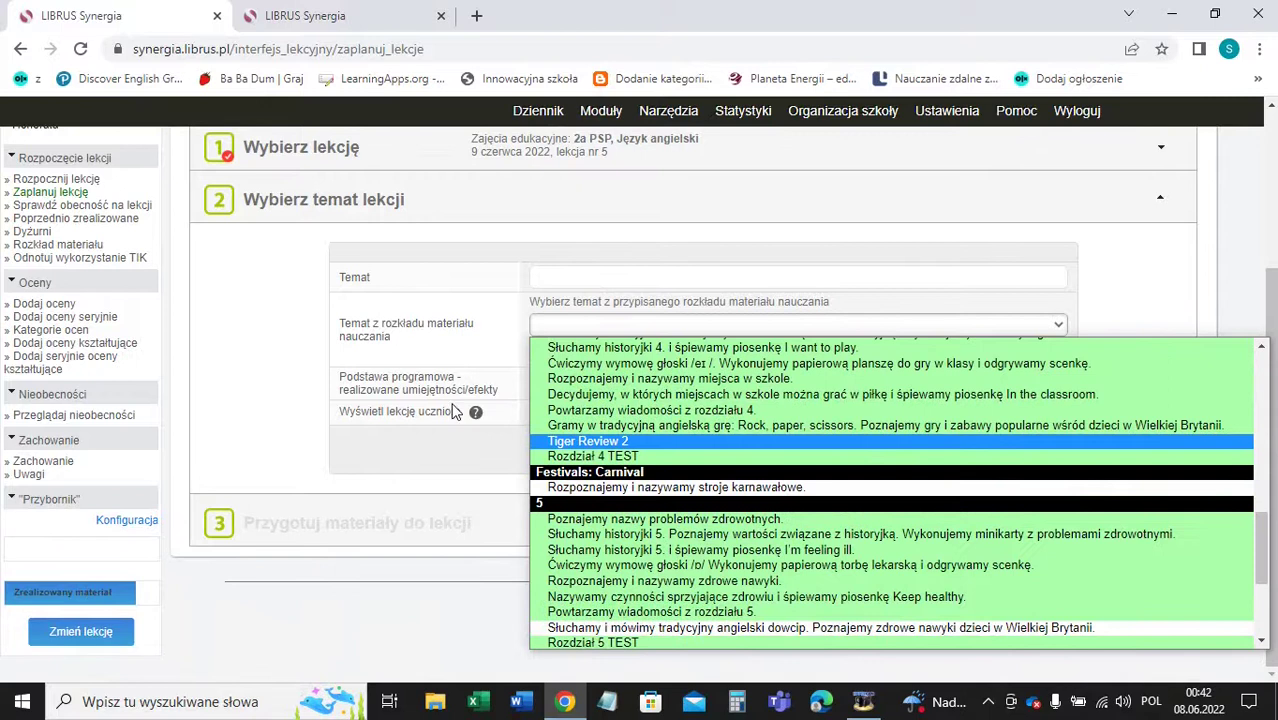
left_click(79, 50)
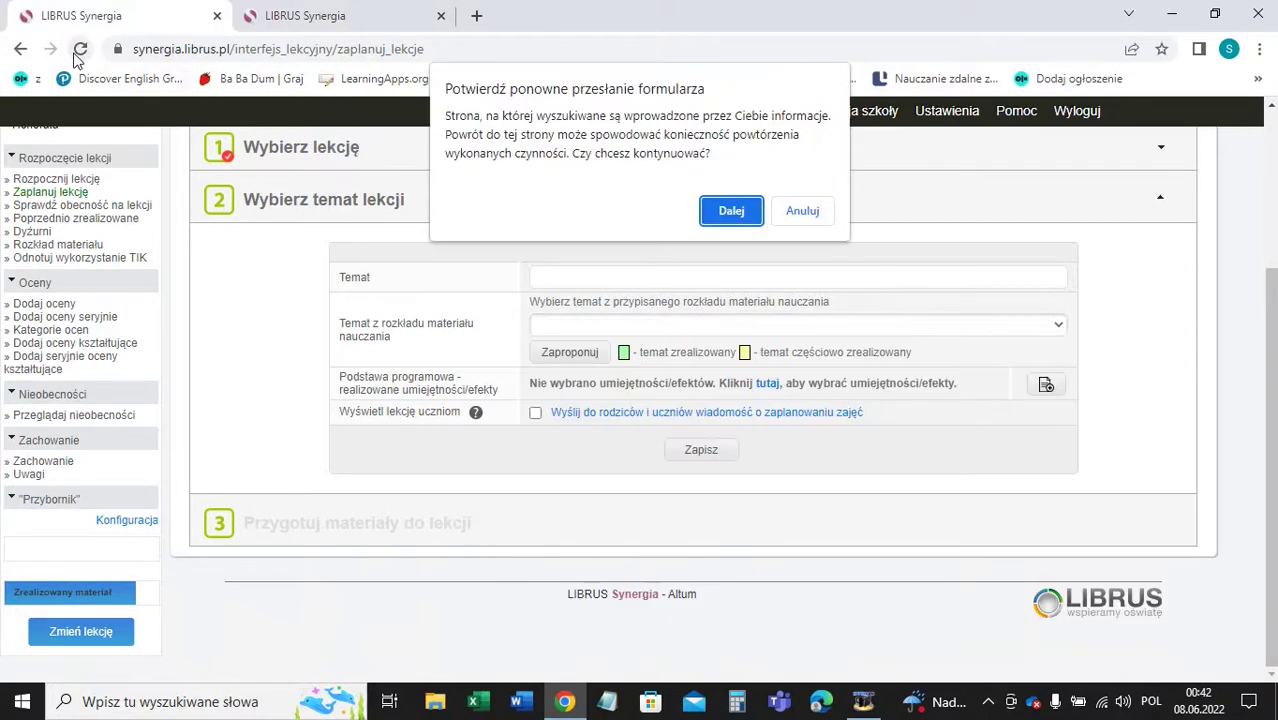
left_click(729, 214)
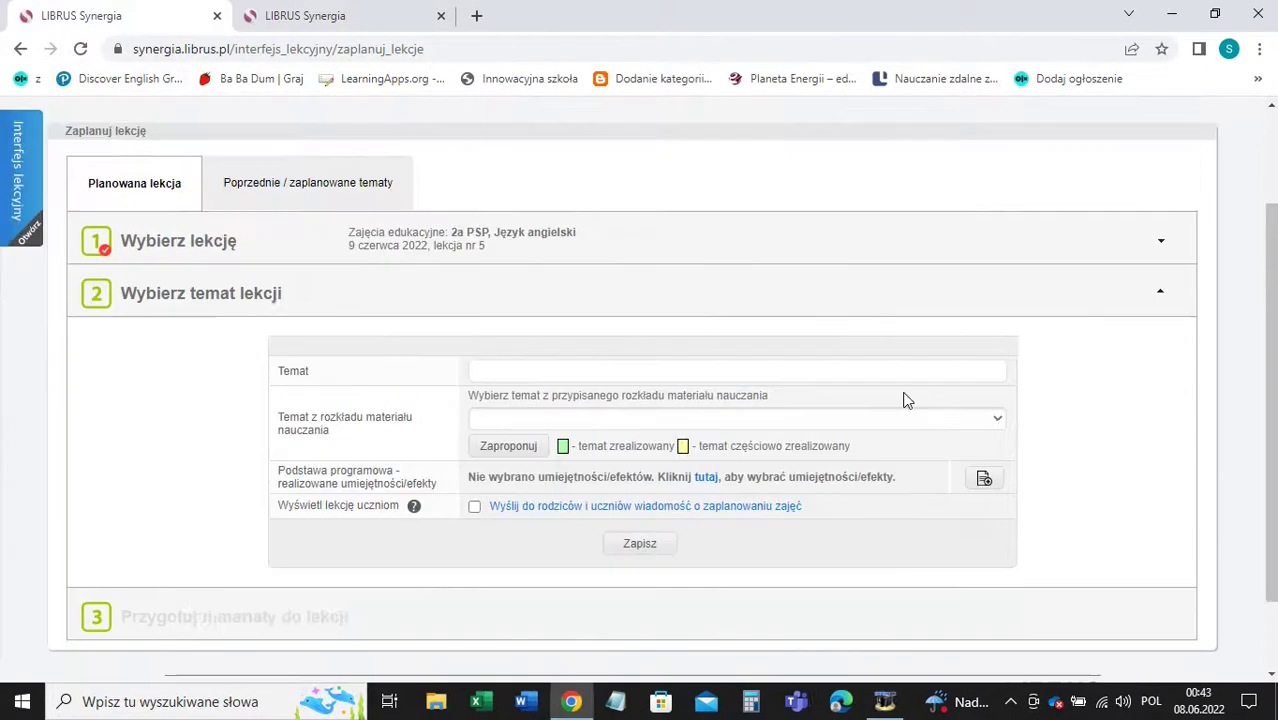
left_click(906, 419)
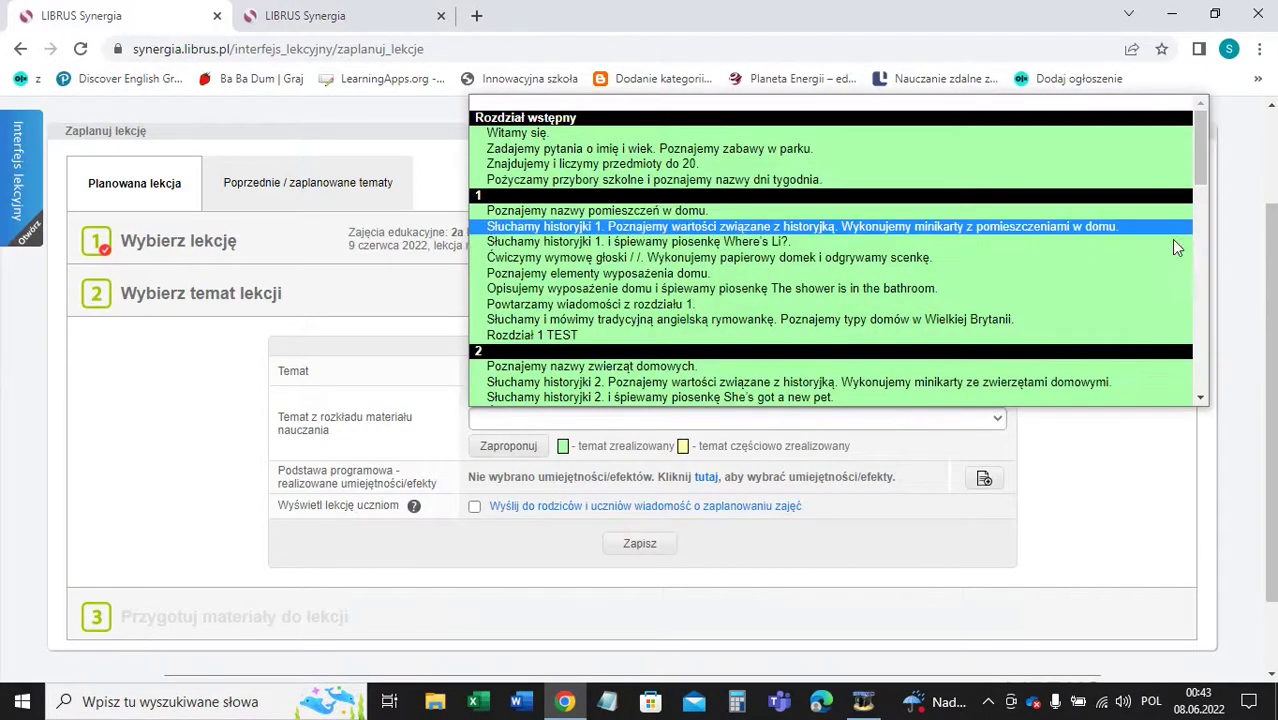
left_click_drag(1200, 145, 1215, 375)
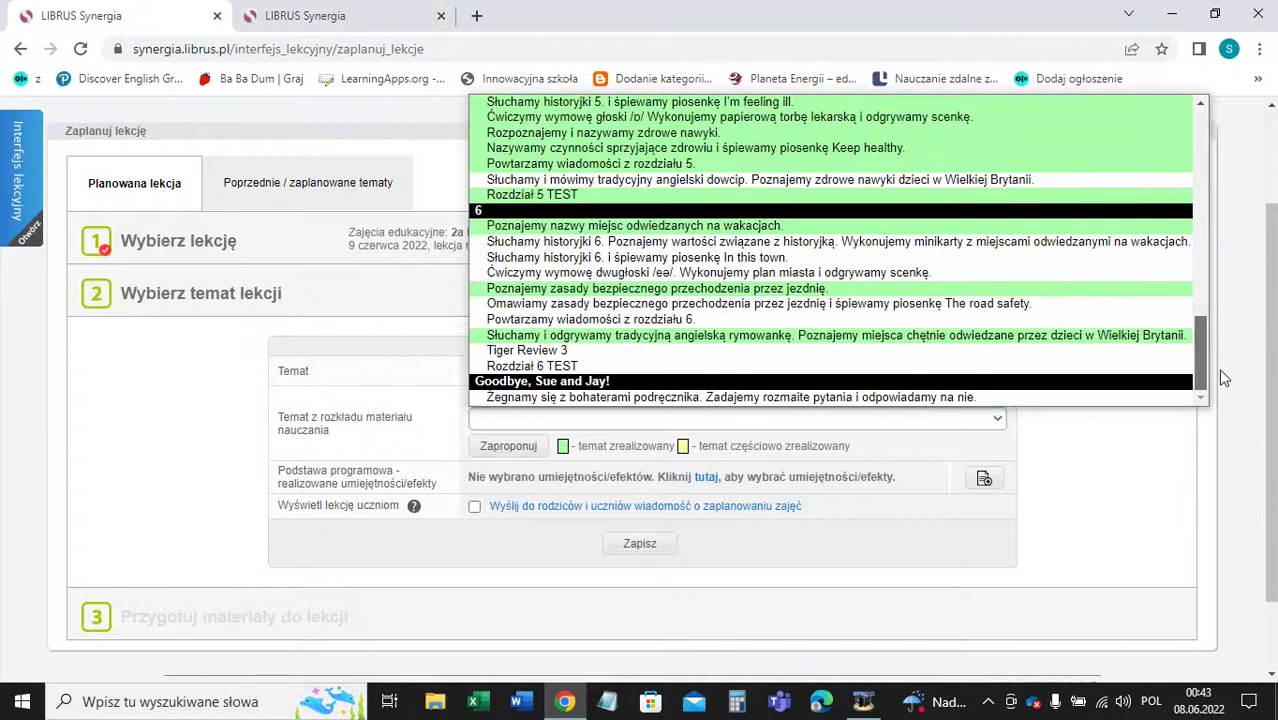
scroll(1162, 517, "down", 1)
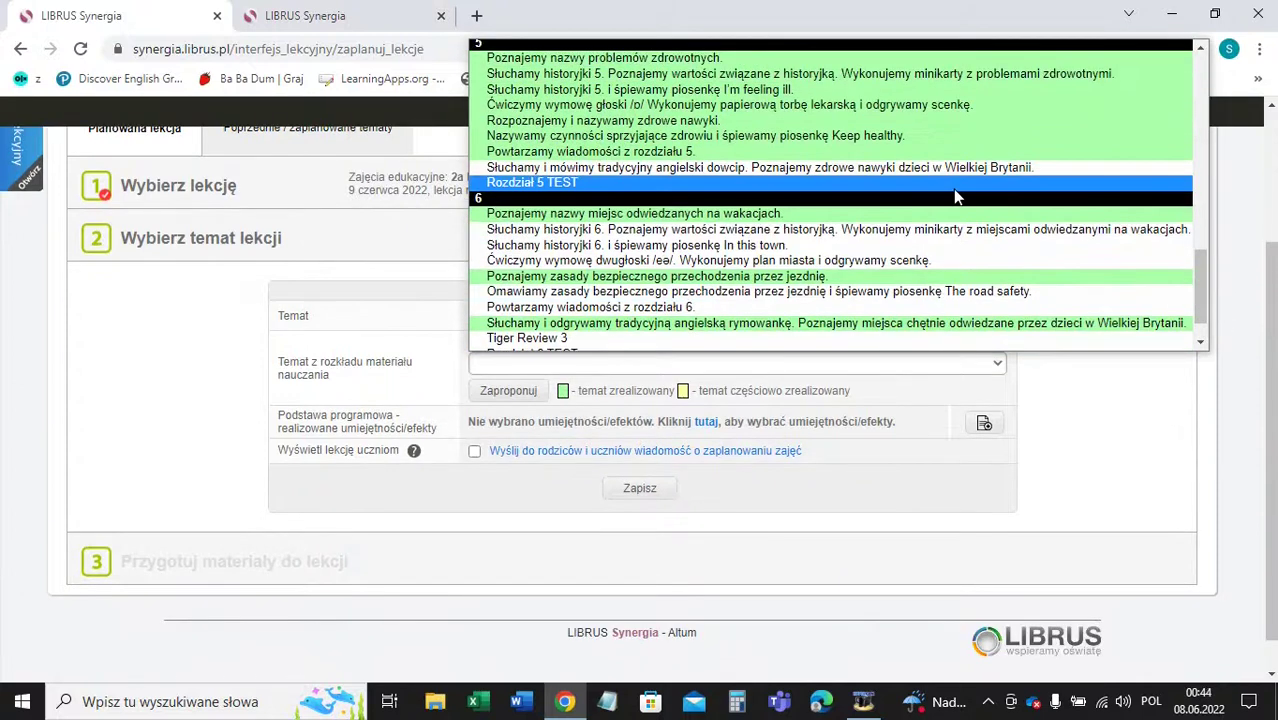
Delete chapter 5 topic 53, "Słuchamy i mówimy tradycyjny angielski dowcip", from the Tiger and Friends 2 curriculum and confirm the deletion.
left_click(360, 8)
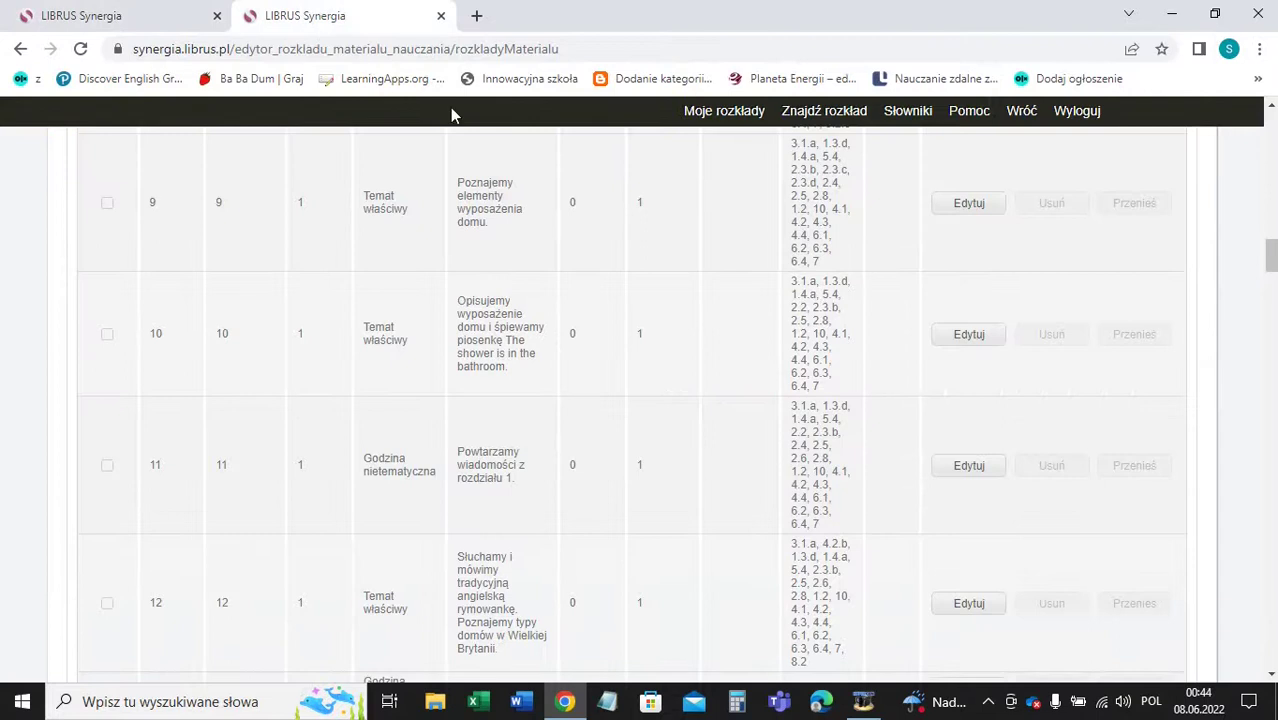
left_click_drag(1271, 261, 1272, 572)
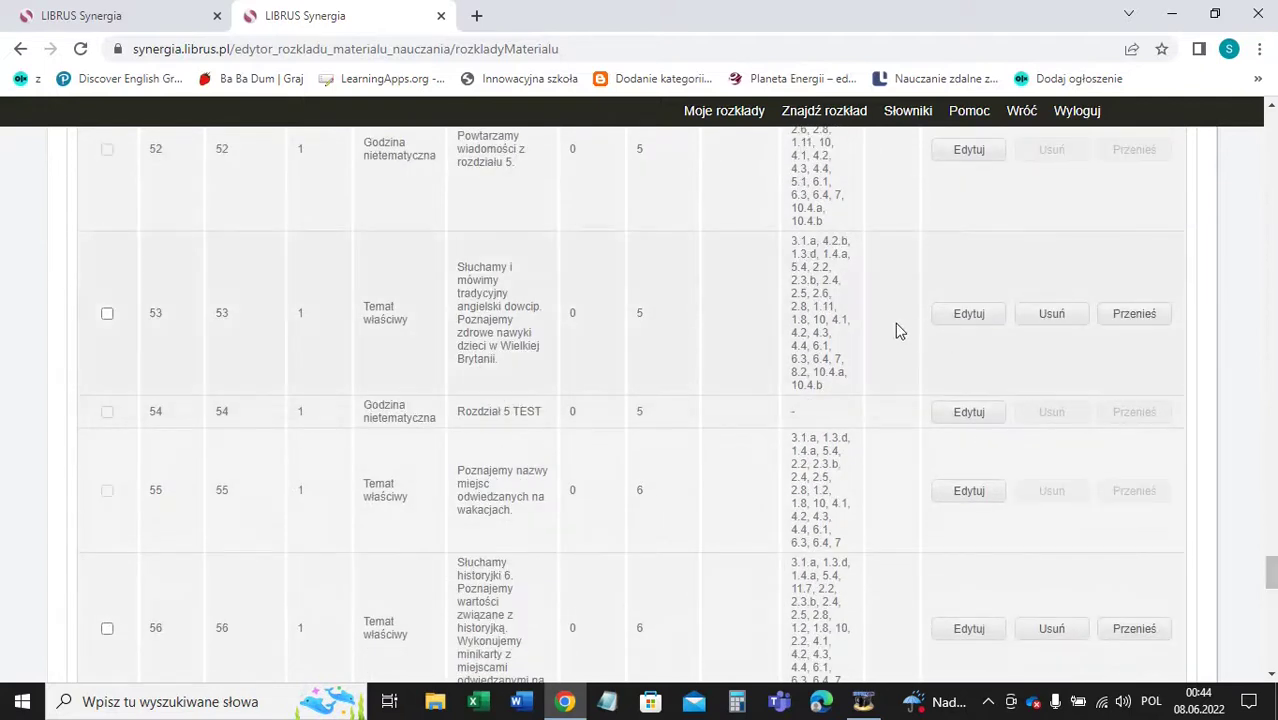
left_click(1044, 322)
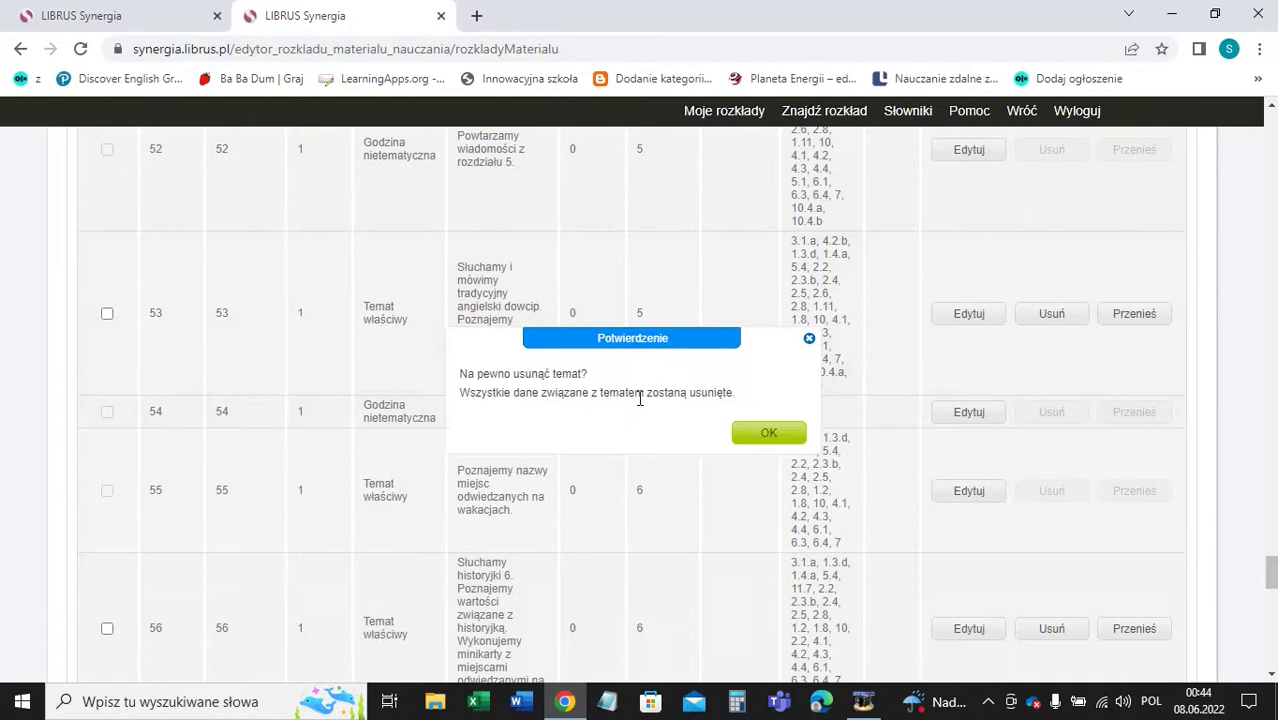
left_click(739, 434)
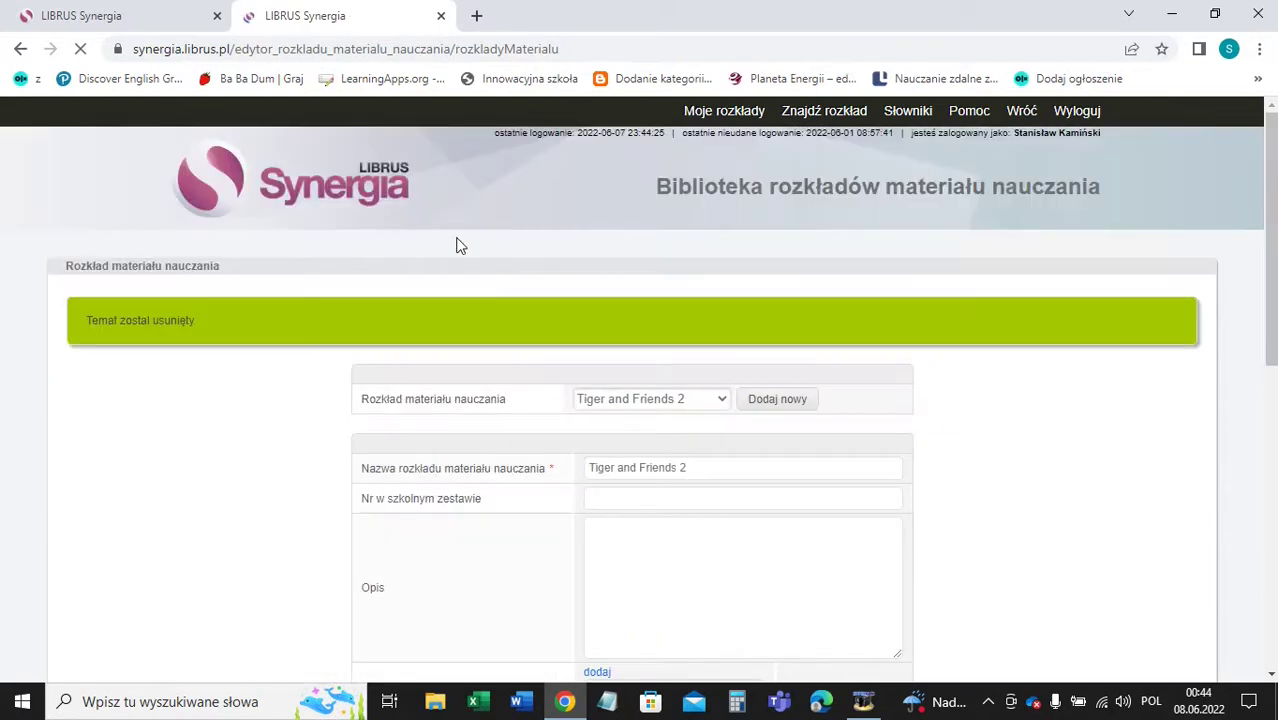
left_click_drag(1268, 122, 1260, 545)
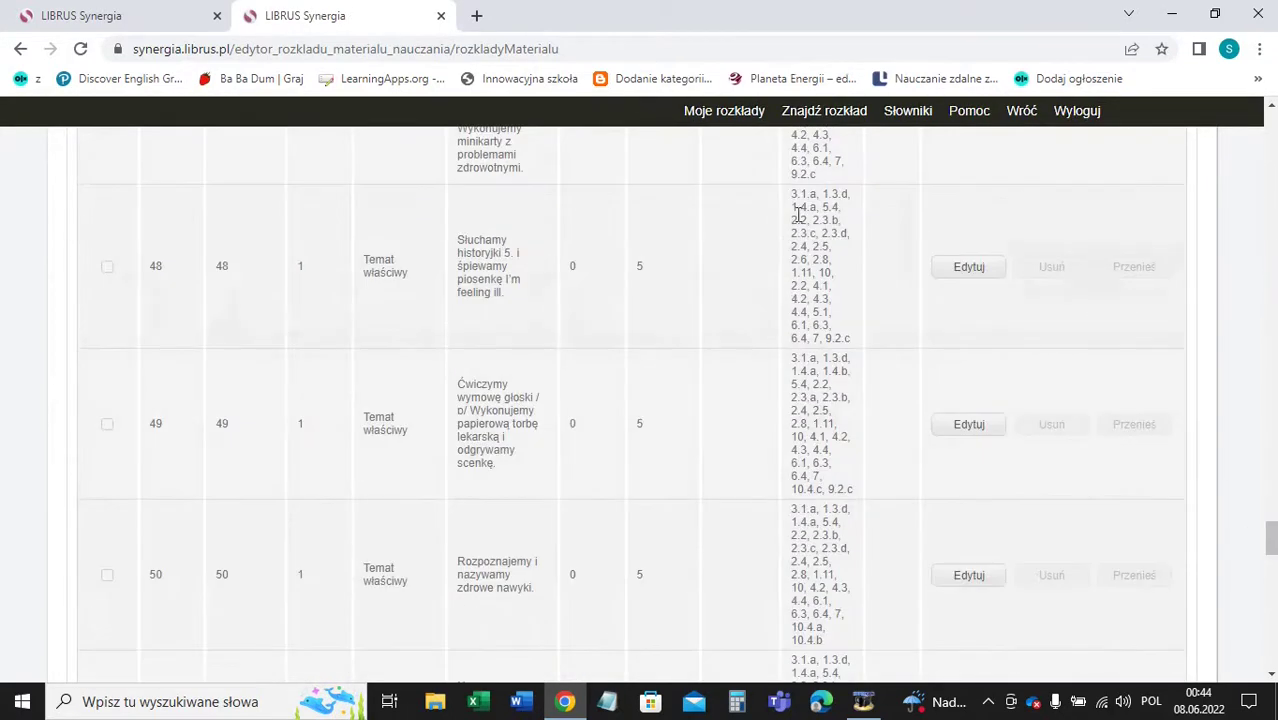
Refresh the lesson planning form again and check the chapter 5 topics offered from the curriculum.
left_click(135, 8)
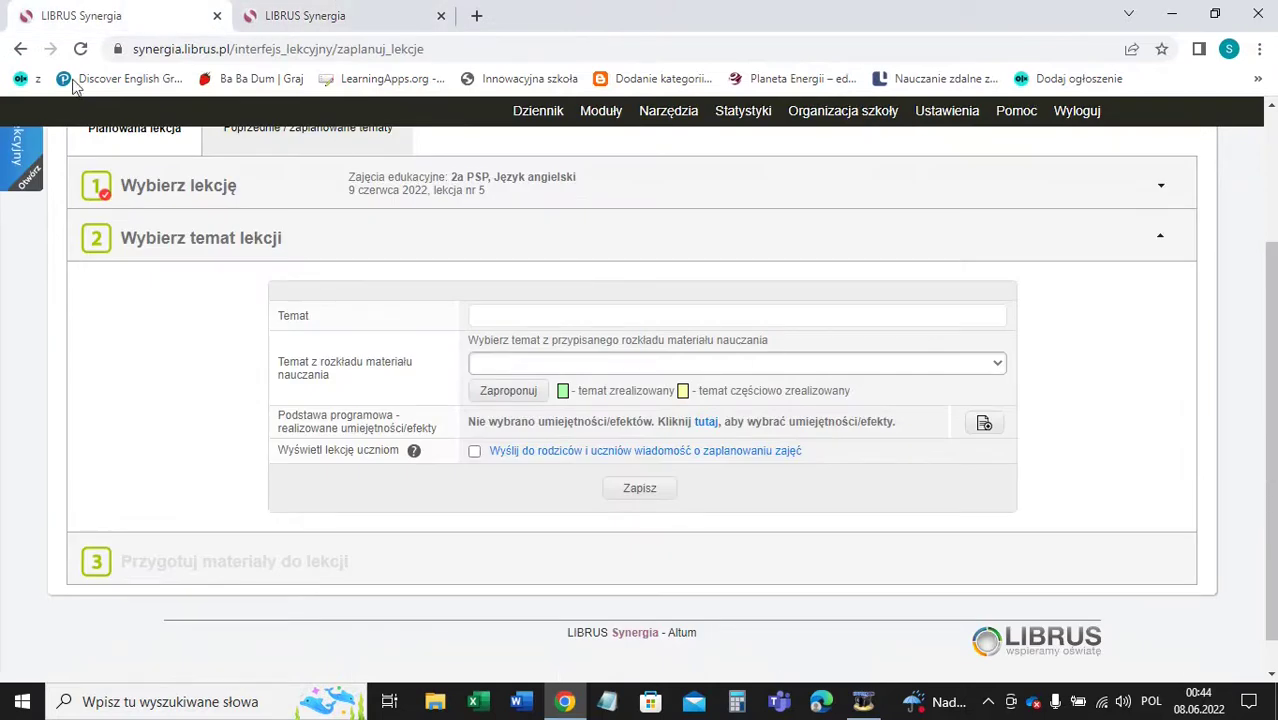
left_click(80, 48)
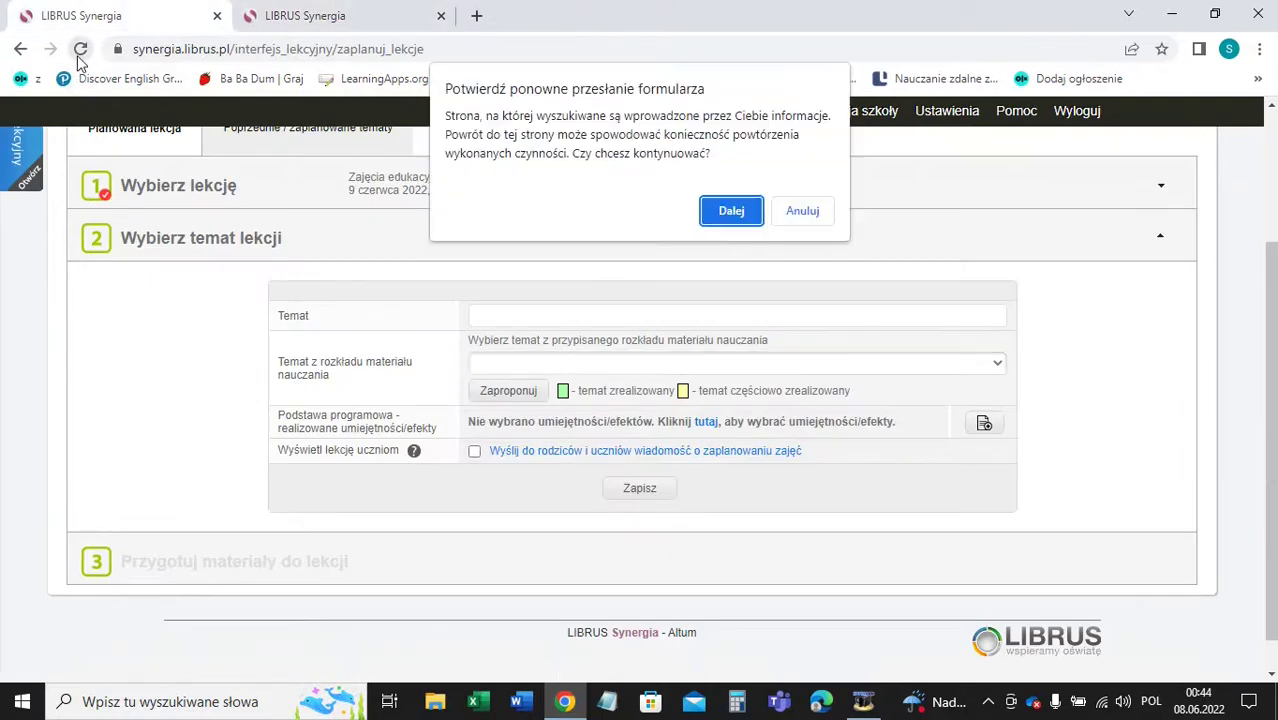
left_click(712, 212)
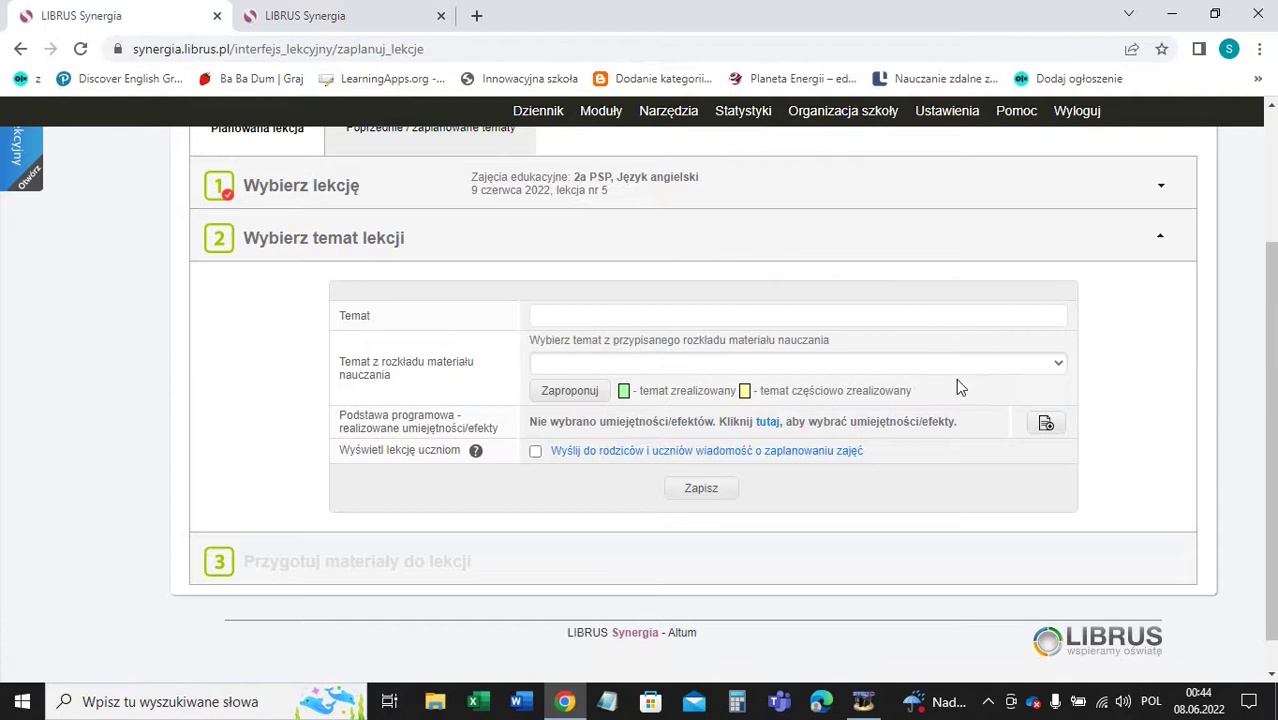
left_click(956, 363)
left_click_drag(1262, 95, 1263, 290)
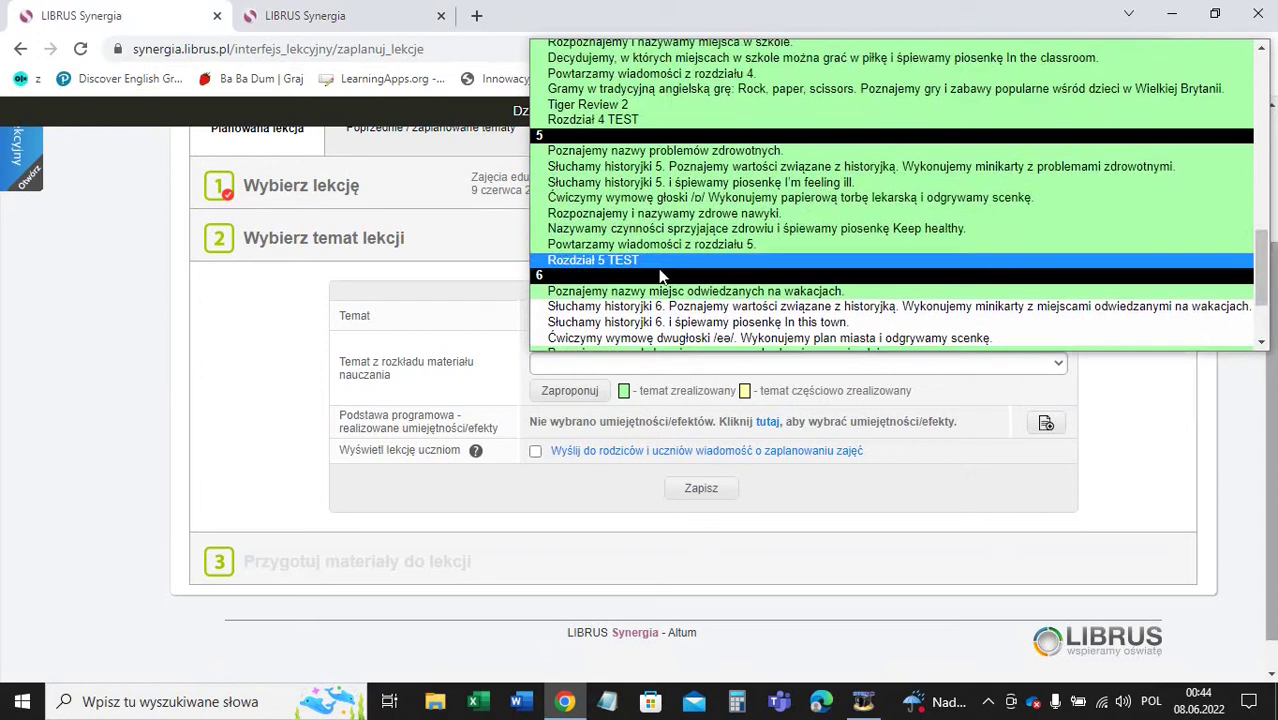
Review the chapter 6 curriculum topics offered in the lesson planning form and compare realized topics with unrealized ones.
left_click(30, 188)
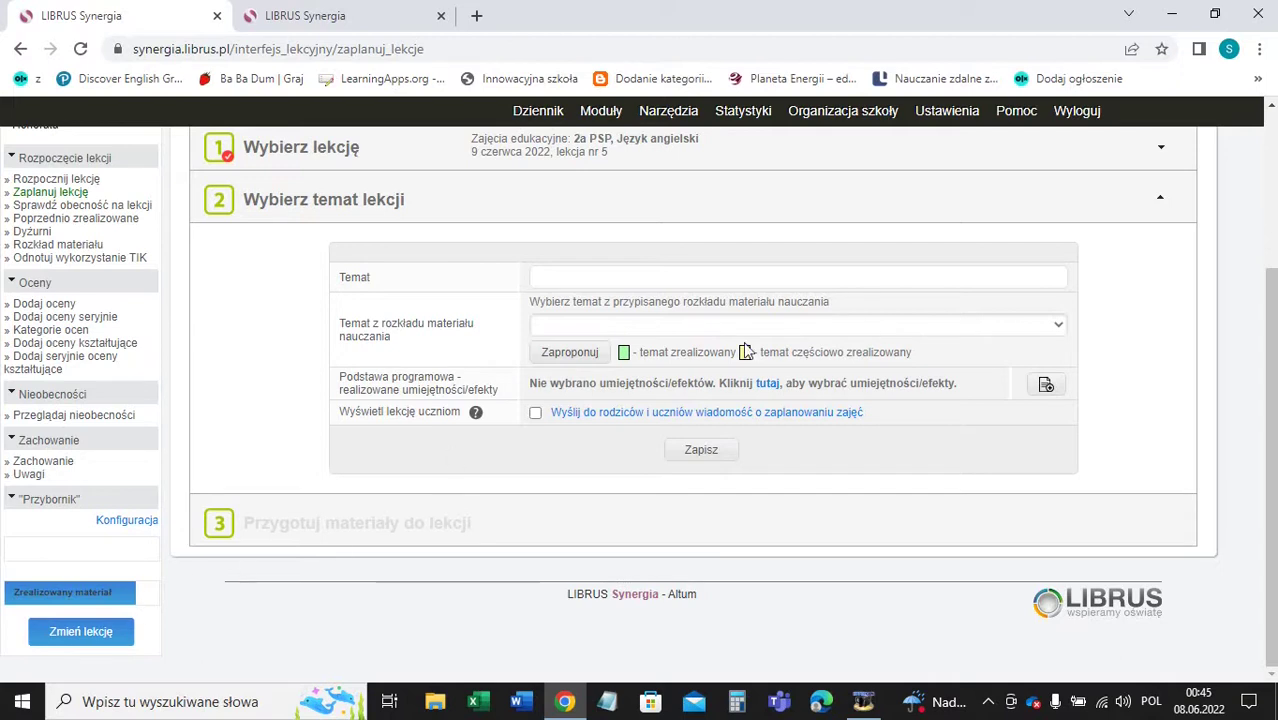
left_click(812, 328)
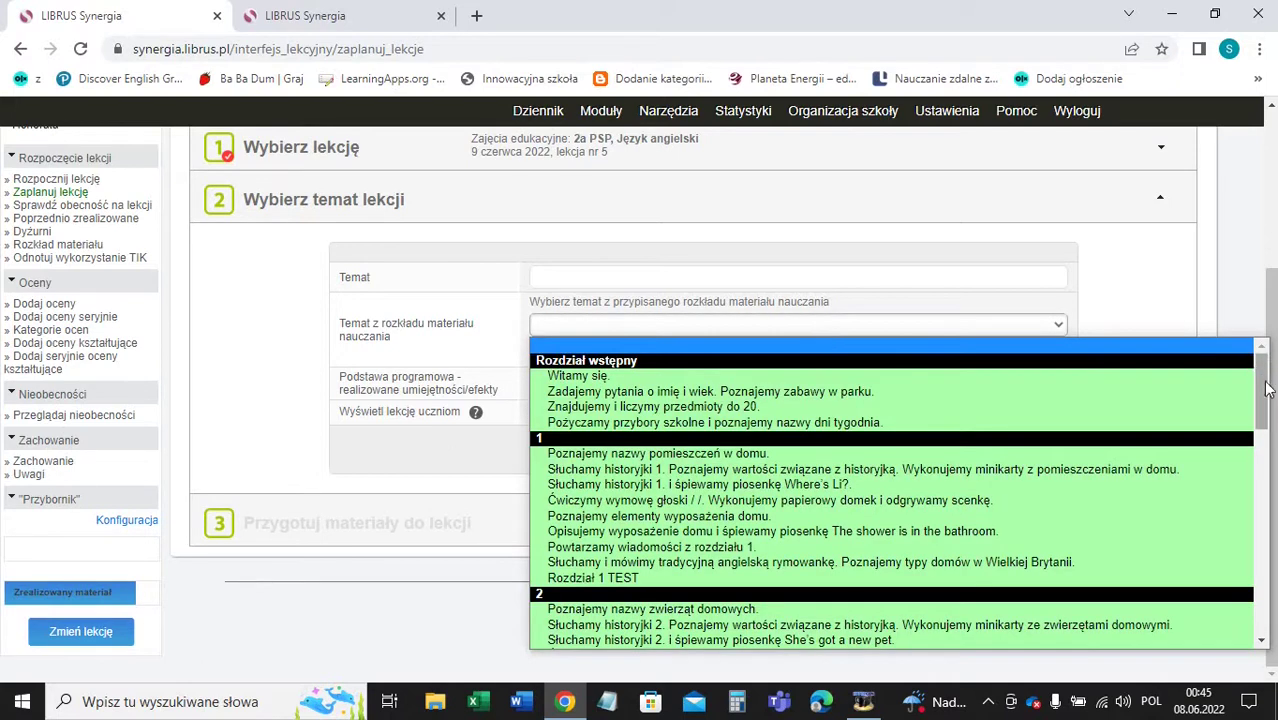
left_click_drag(1260, 385, 1268, 632)
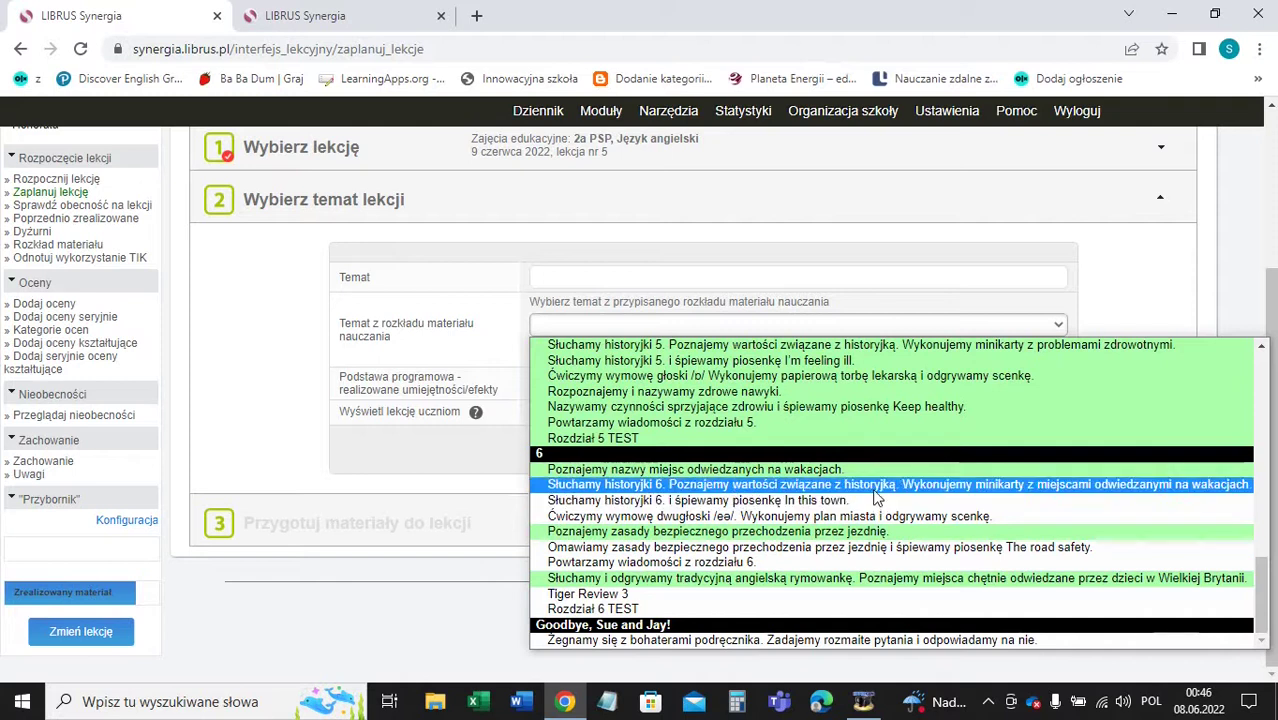
In the curriculum editor, copy the core curriculum codes of chapter 6 topic 60 and paste them into a Notepad note.
left_click(333, 8)
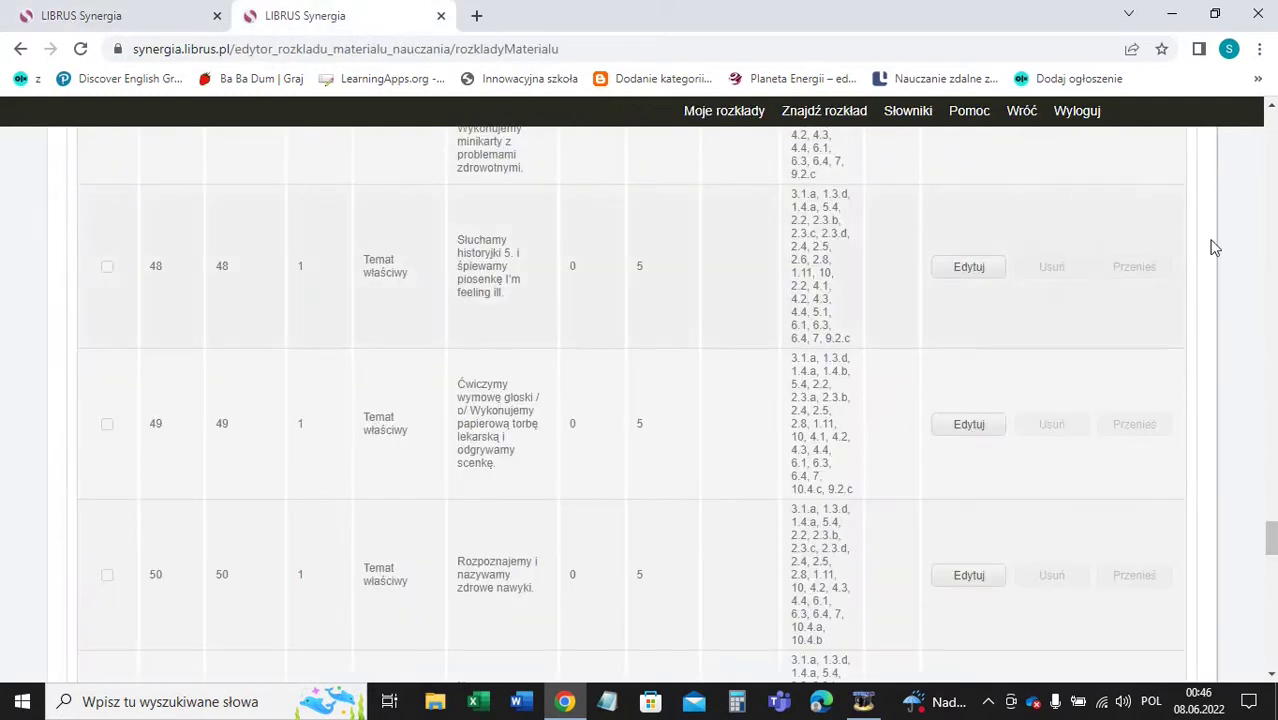
left_click_drag(1270, 528, 1268, 616)
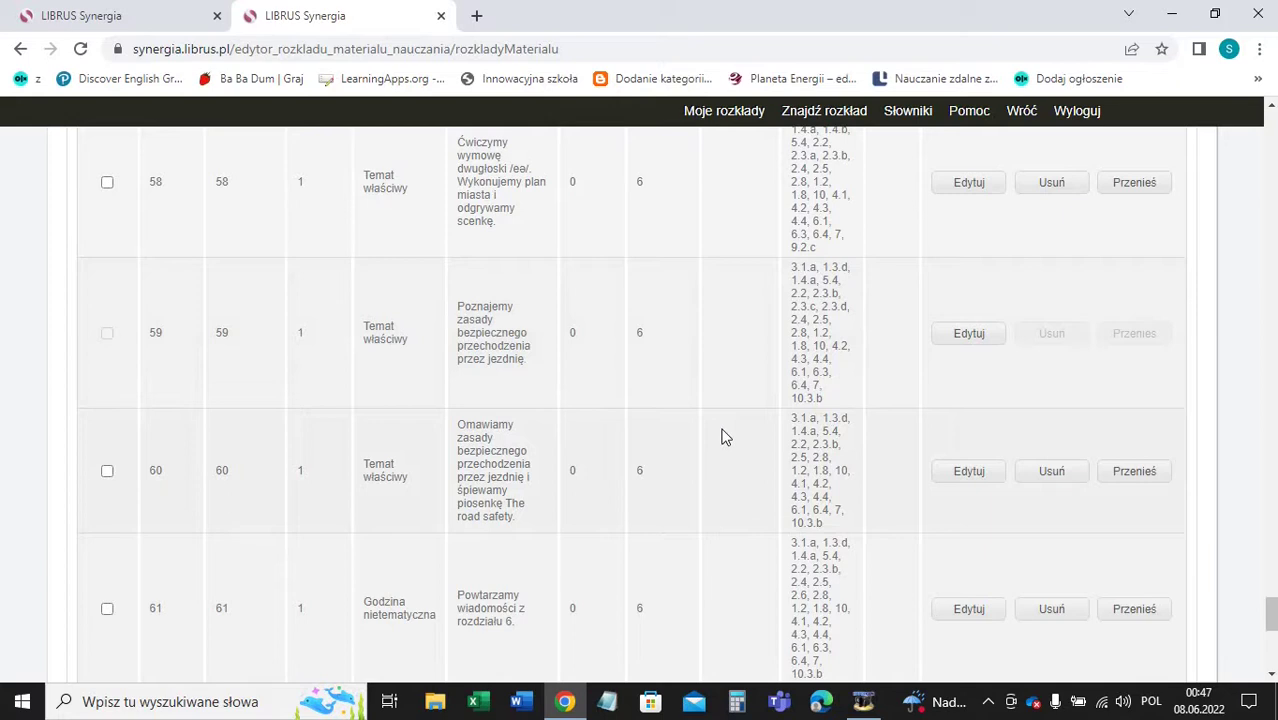
left_click_drag(836, 532, 788, 428)
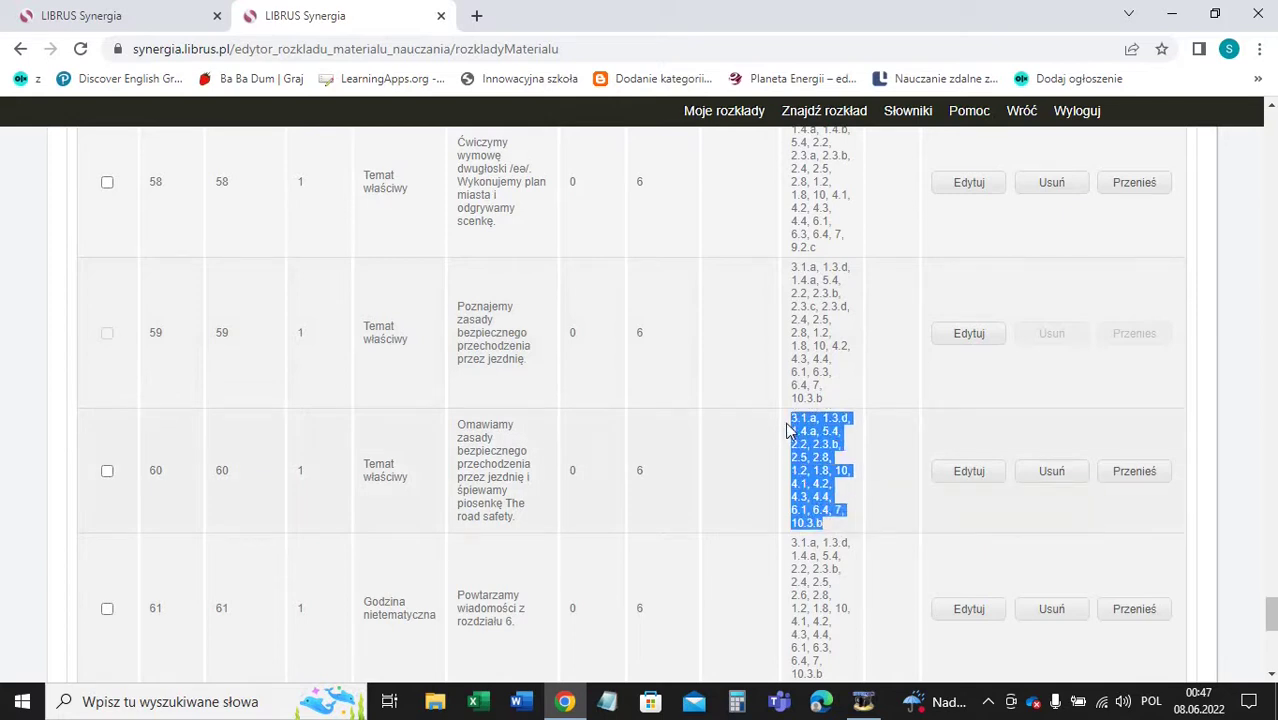
right_click(803, 431)
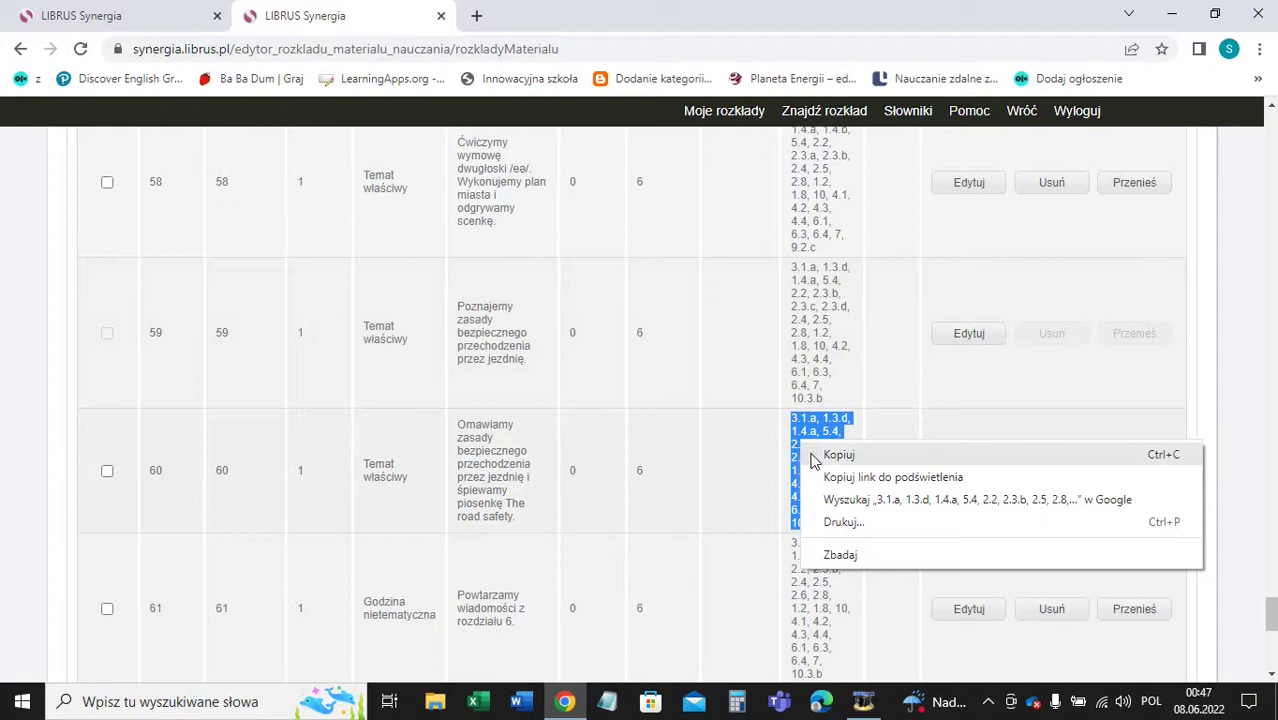
left_click(818, 455)
left_click(606, 704)
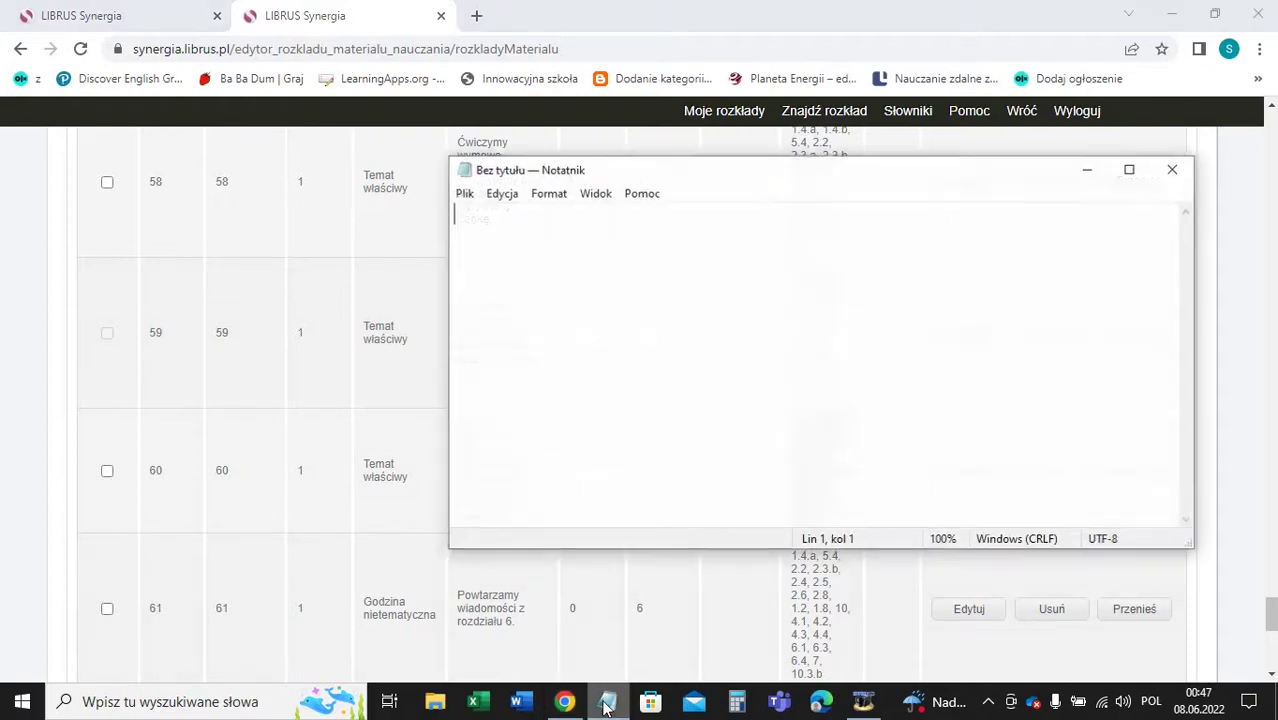
key("ctrl+v")
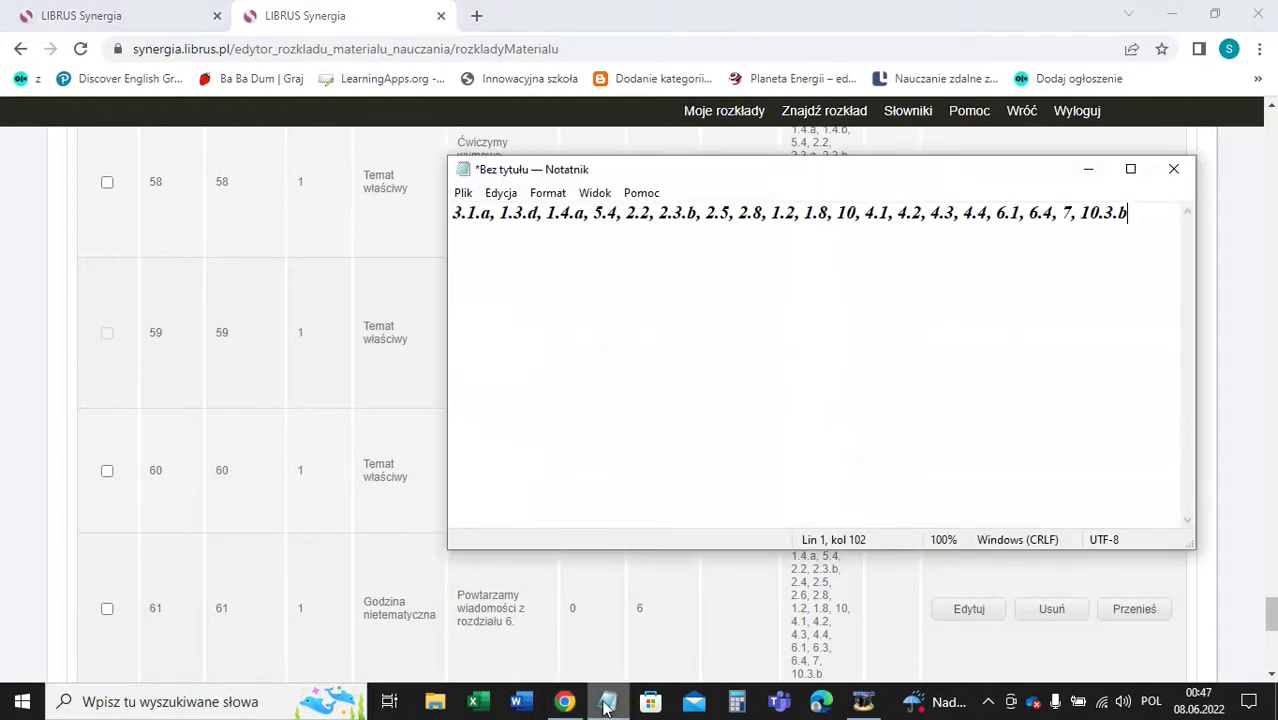
left_click(1087, 172)
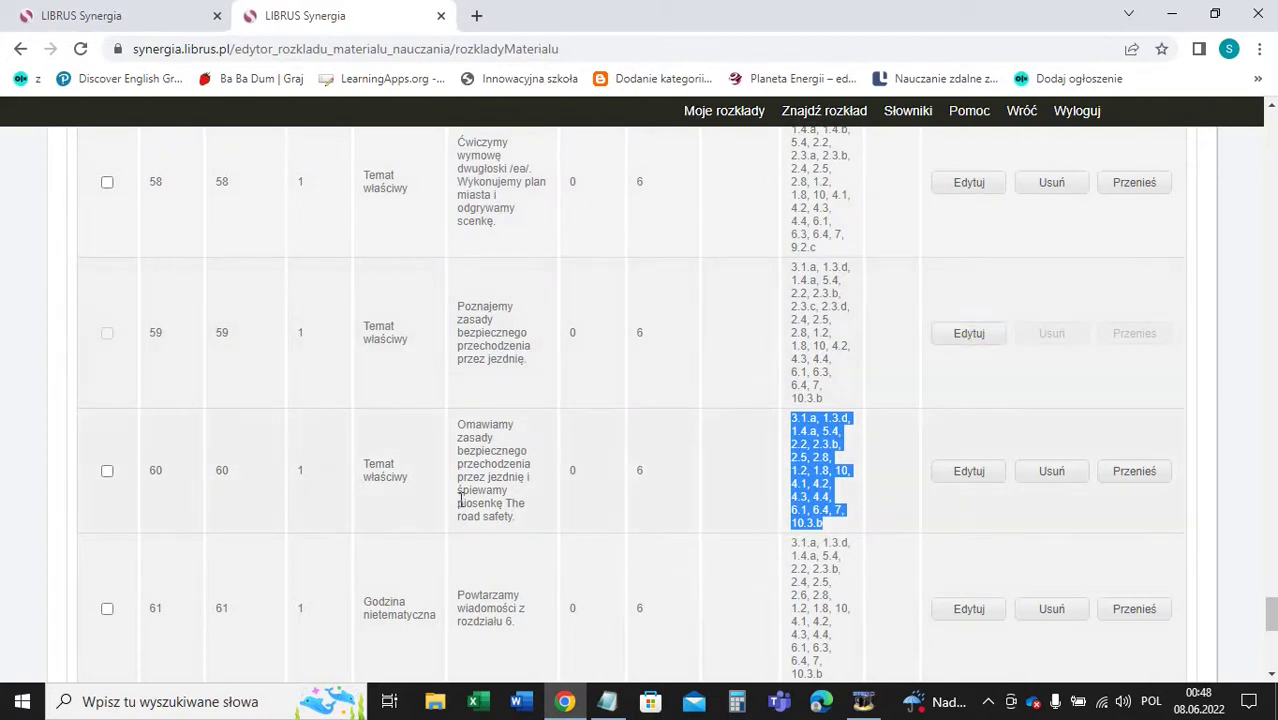
Extend the title of topic 59 with "i śpiewamy piosenkę The road safety.", copying the song phrase from topic 60.
left_click_drag(460, 497, 516, 517)
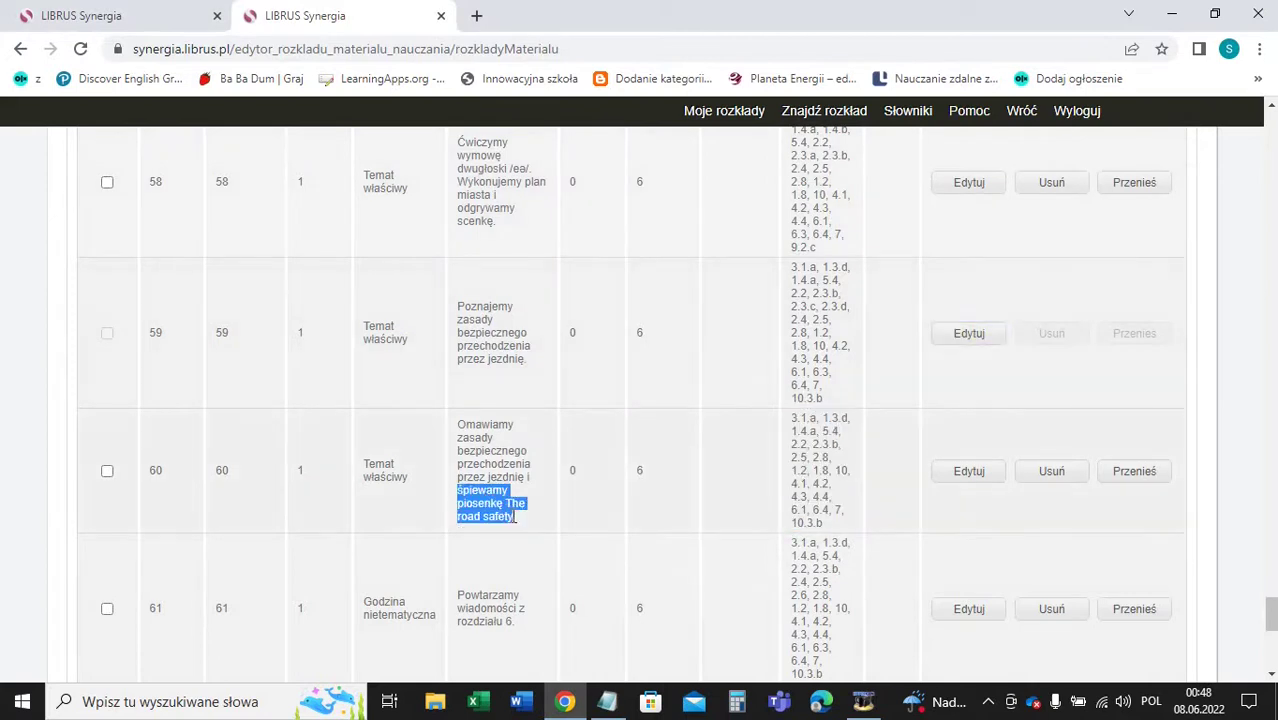
right_click(514, 520)
left_click(534, 530)
left_click(966, 335)
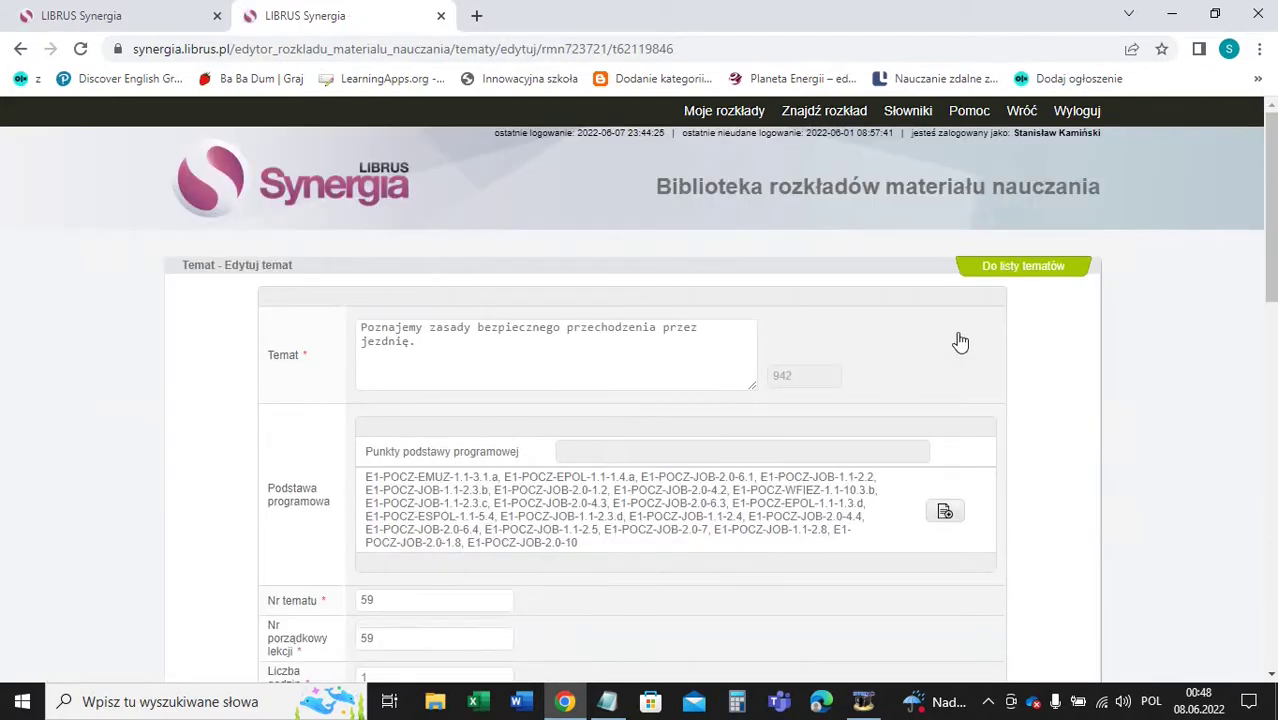
left_click(413, 347)
key("BackSpace")
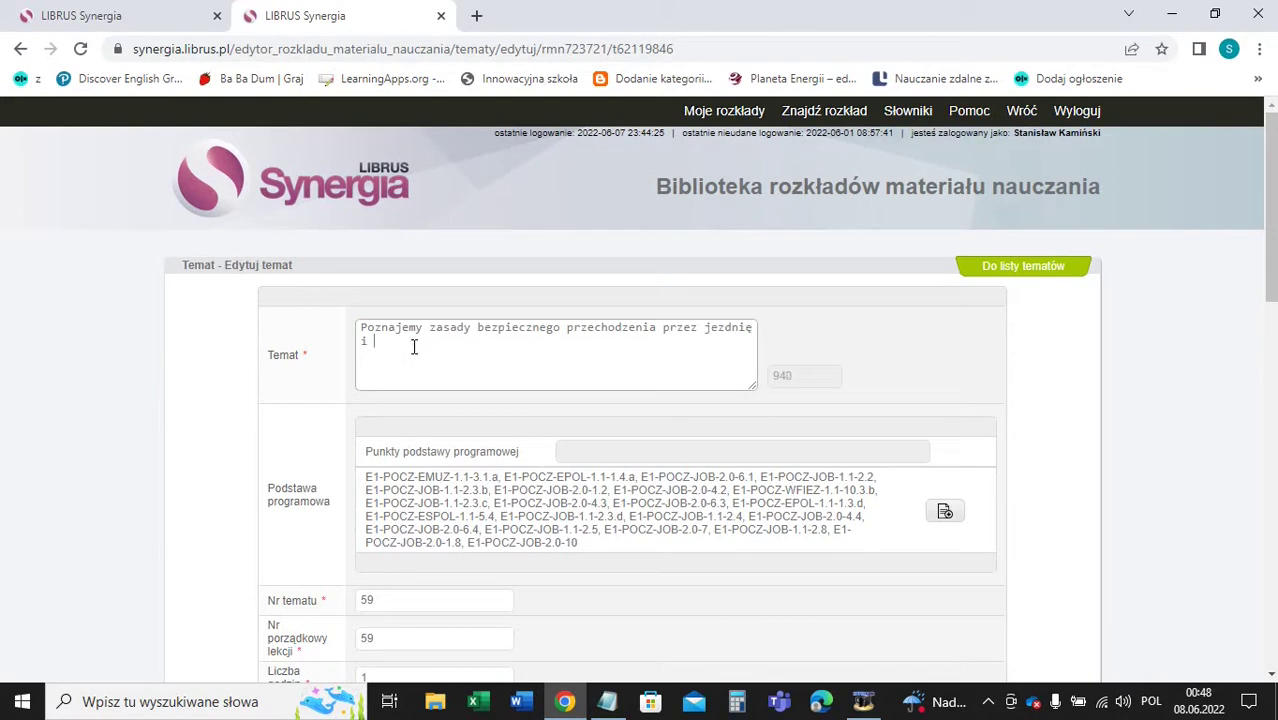
type("i")
key("ctrl+v")
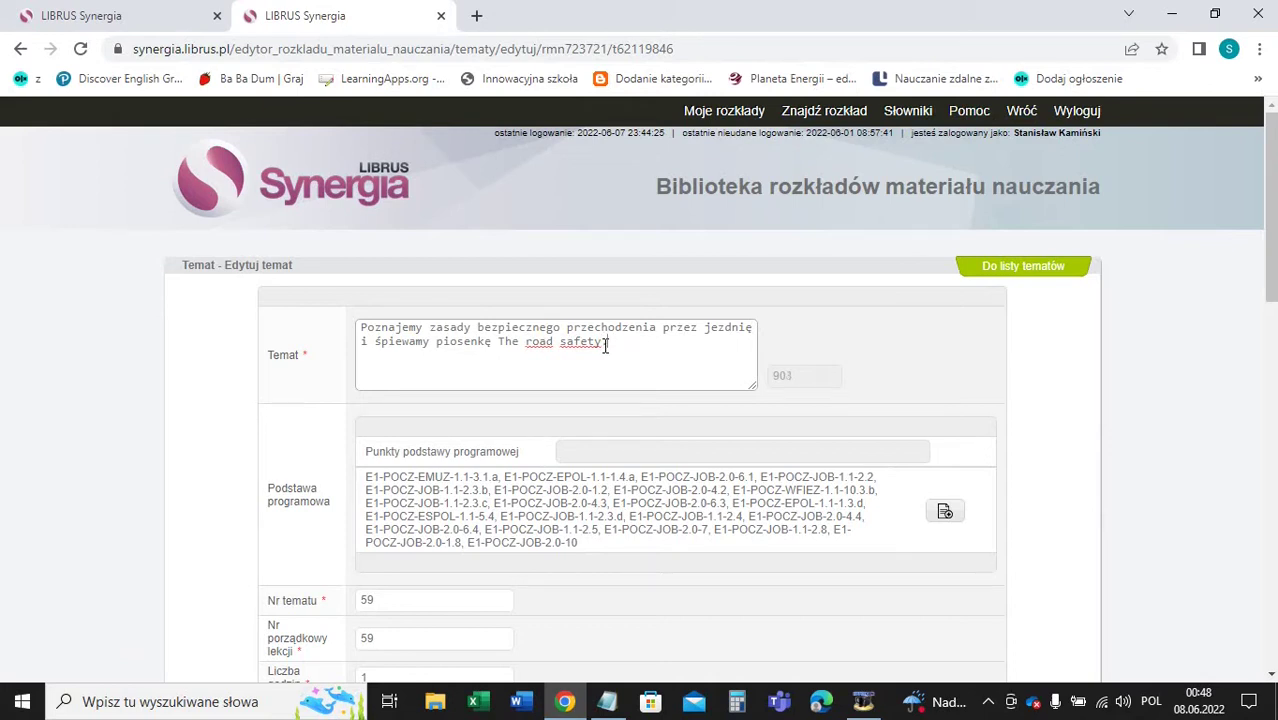
Capitalize the song title in the topic 59 text as "The Road Safety".
key("BackSpace")
type("R")
key("BackSpace")
type("S")
Open topic 59's skills dictionary and select the general education core curriculum of 2017-02-14, consulting the Macmillan Tiger & Friends 2 programme page.
left_click(945, 513)
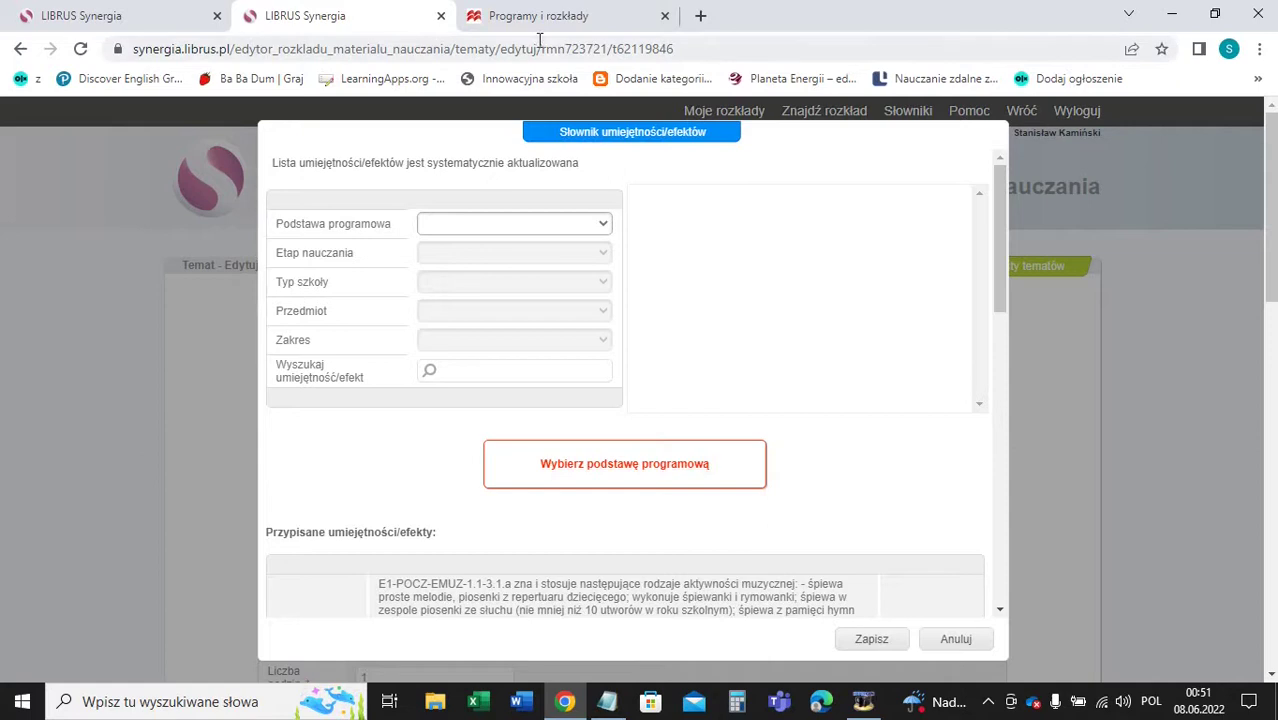
left_click(533, 14)
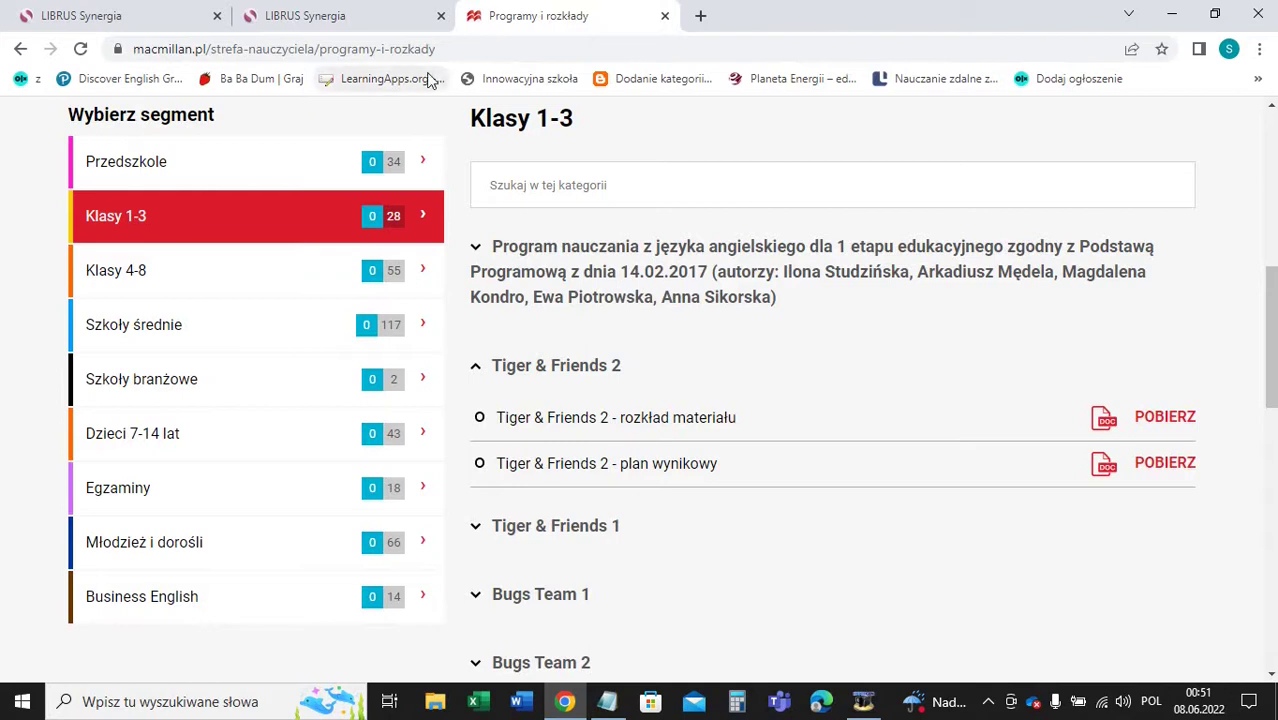
left_click(335, 12)
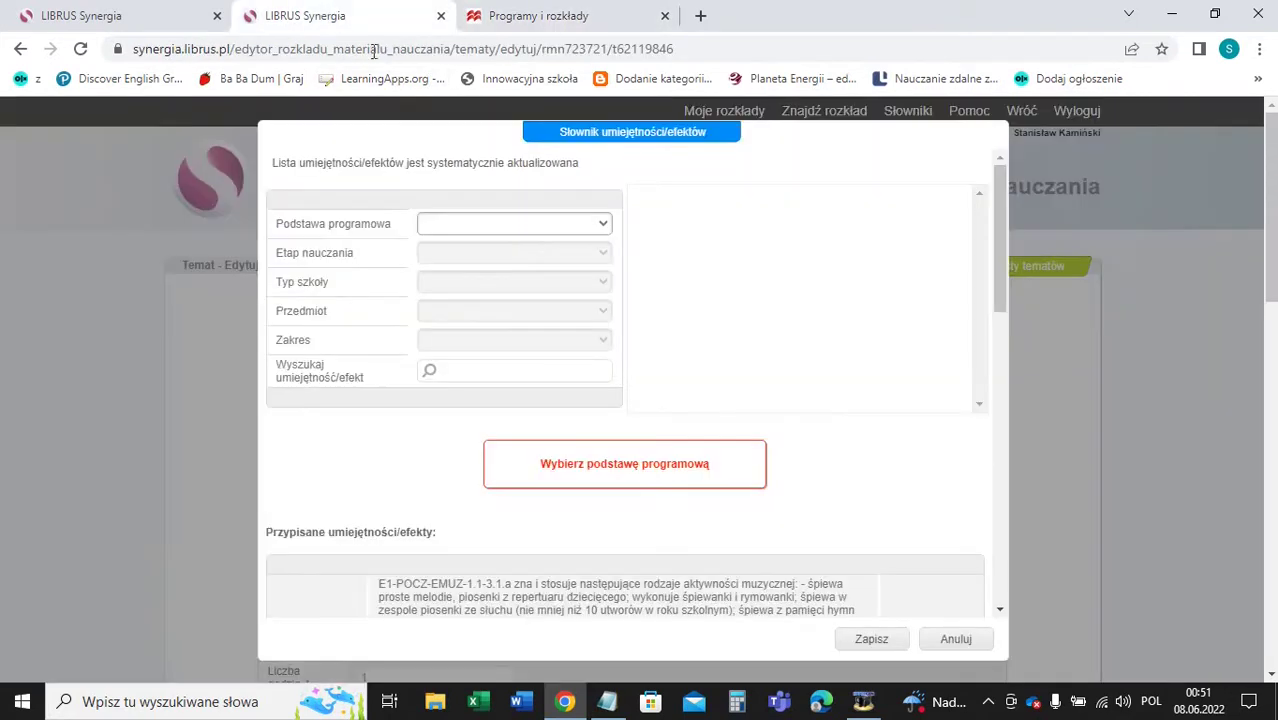
left_click(530, 226)
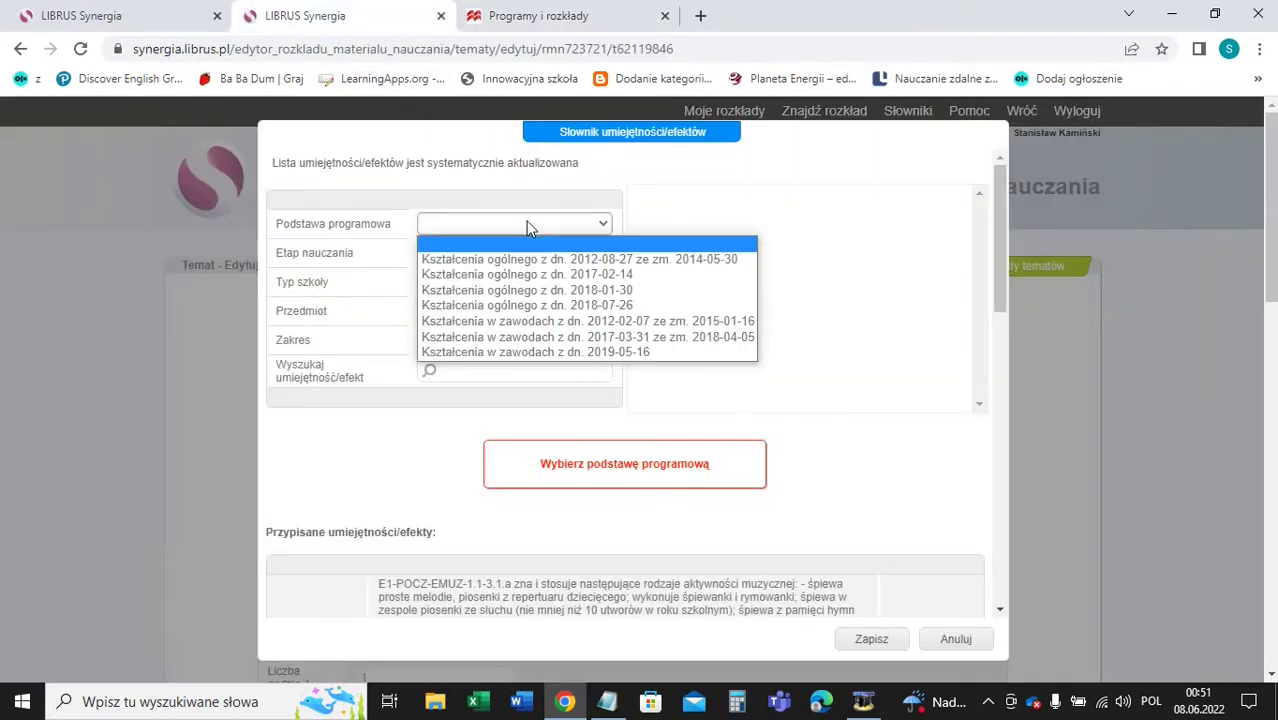
left_click(545, 274)
left_click(540, 14)
left_click(350, 12)
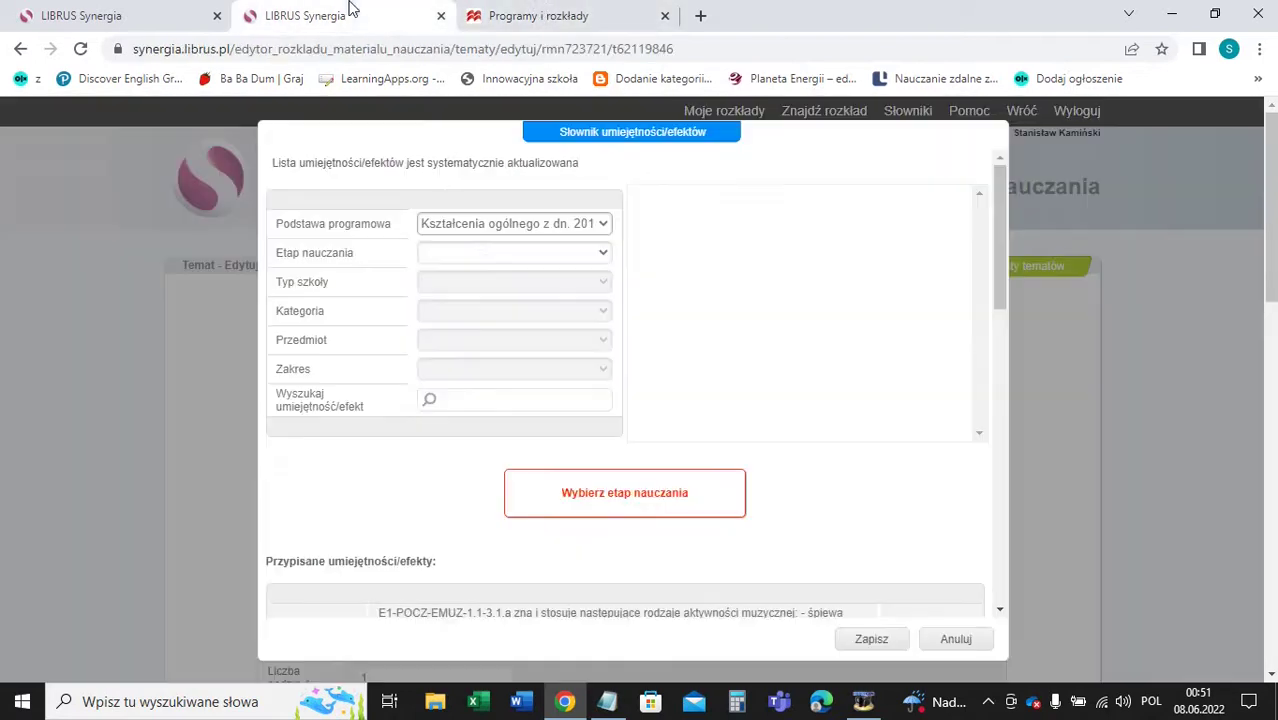
Filter the skills dictionary to Etap 1, school type "Szkoła podstawowa, kl.1-3" and subject "Język obcy nowożytny".
left_click(488, 254)
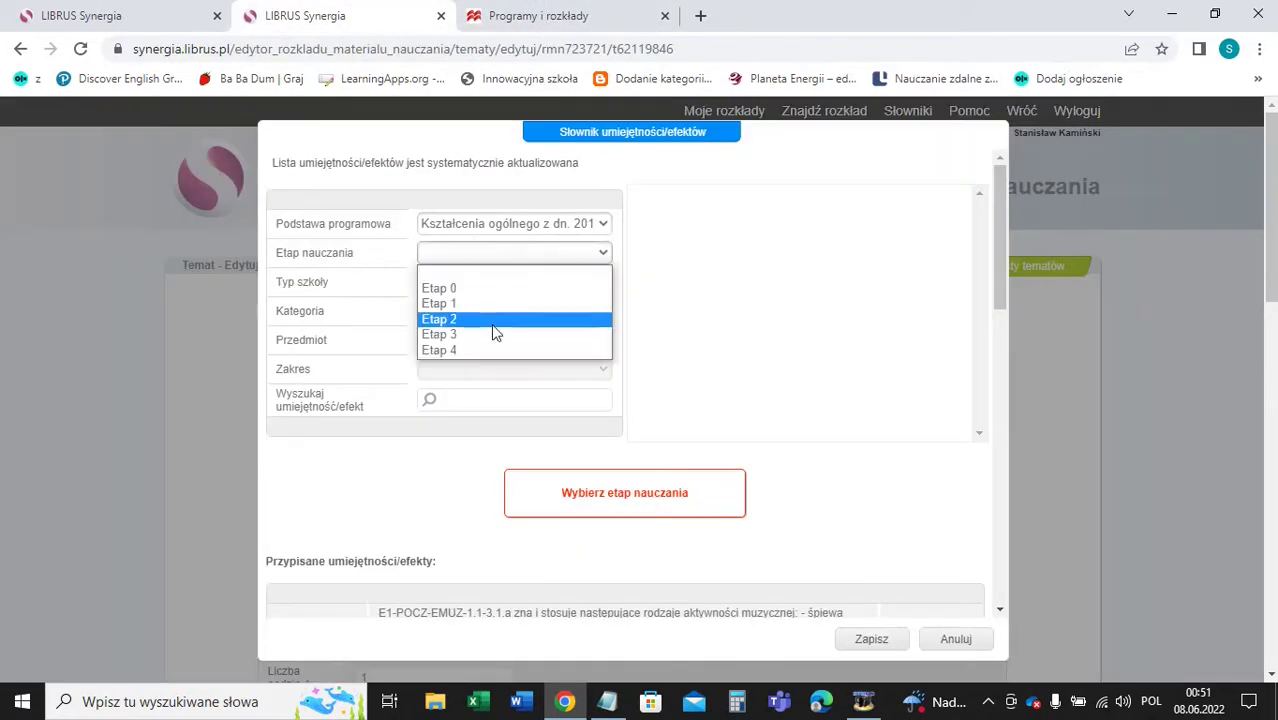
left_click(493, 306)
left_click(490, 280)
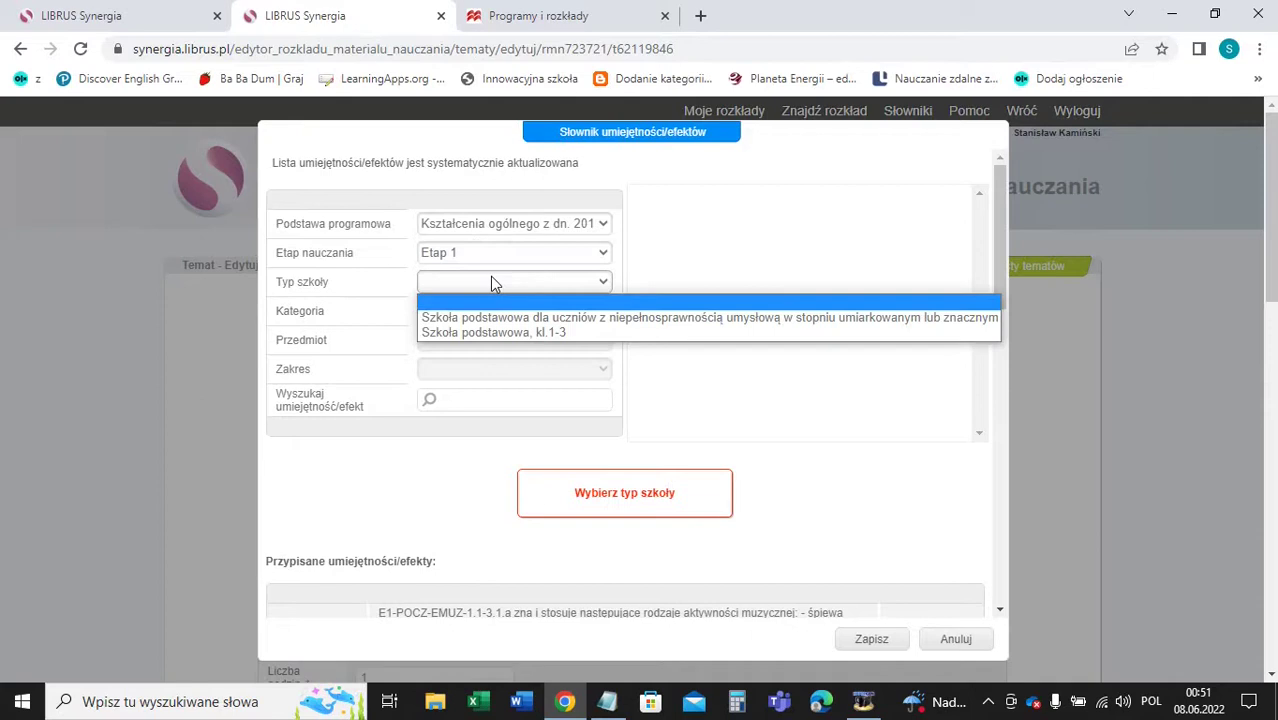
left_click(498, 333)
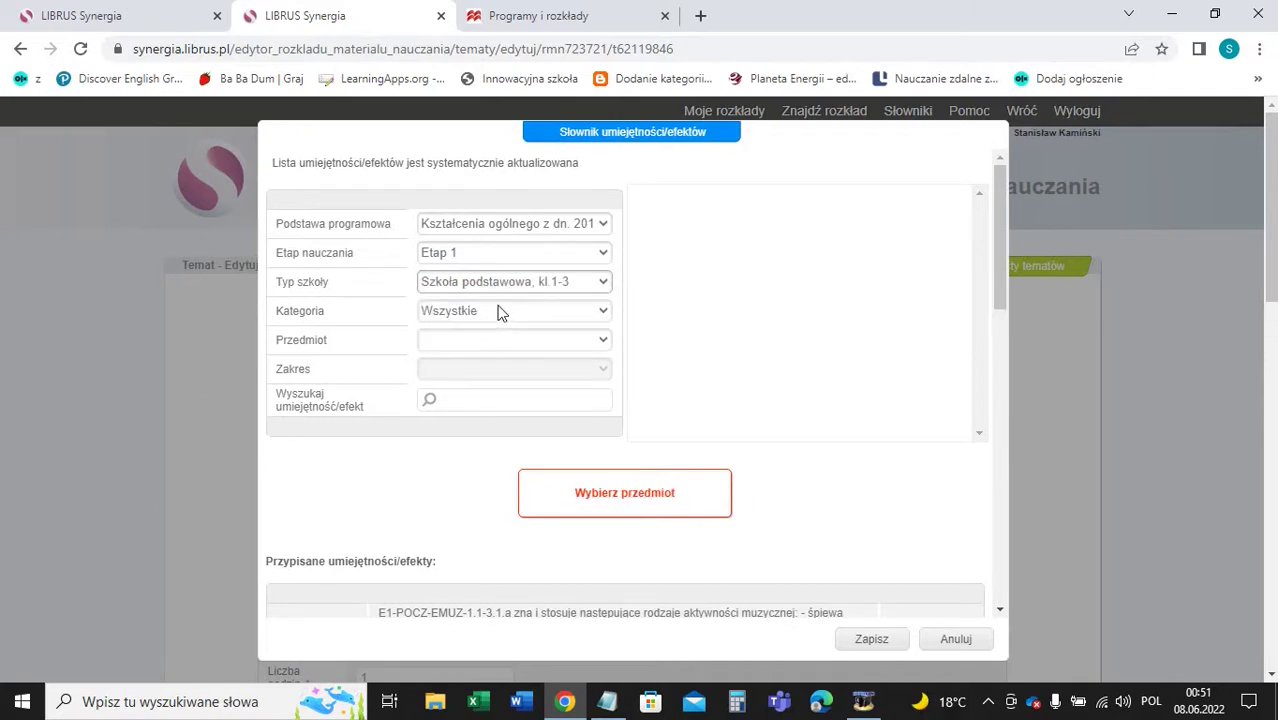
left_click(497, 338)
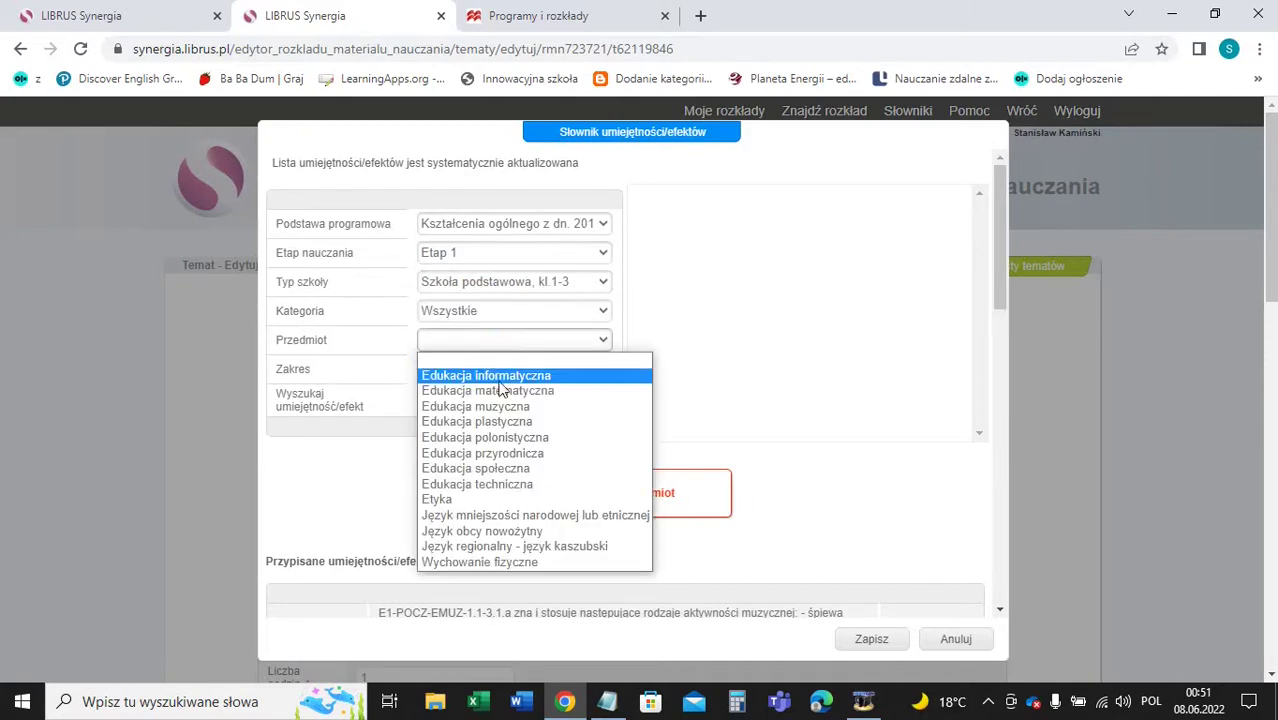
left_click(525, 536)
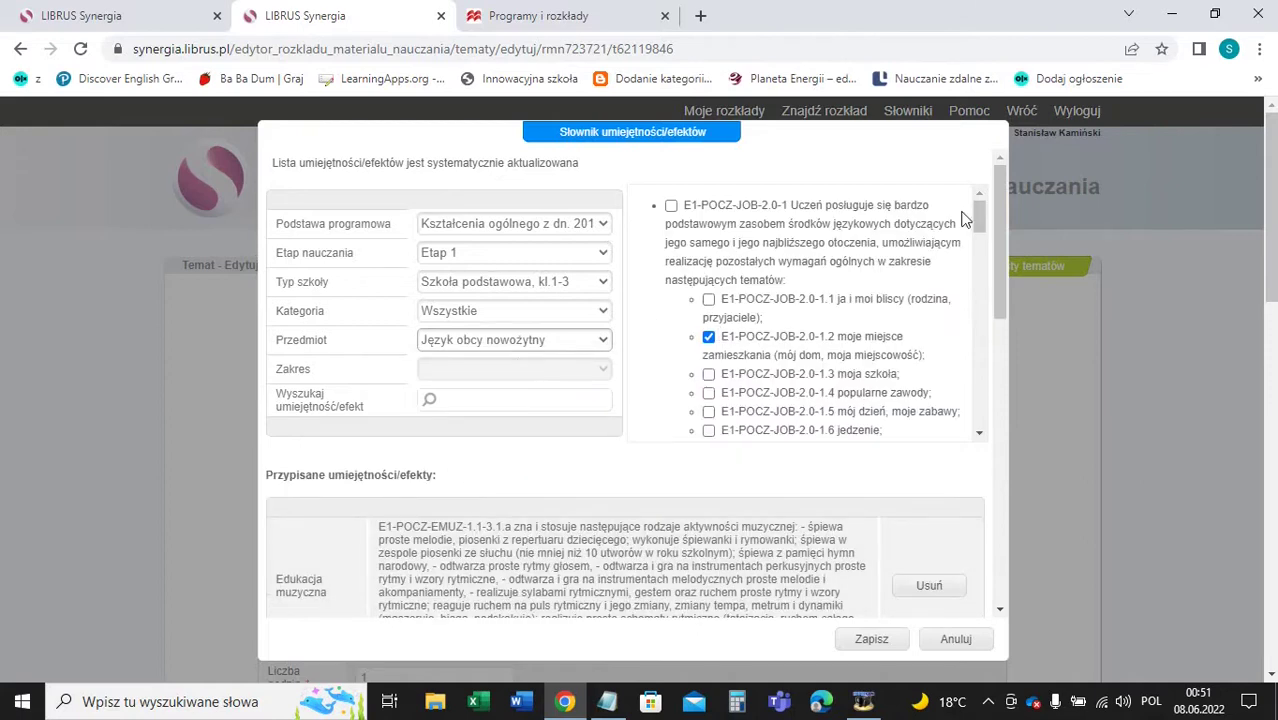
Compare the foreign language skills already assigned to topic 59 with the topic 60 codes noted in Notepad.
mouse_move(978, 228)
left_mouse_down()
mouse_move(988, 425)
mouse_move(986, 237)
left_mouse_up()
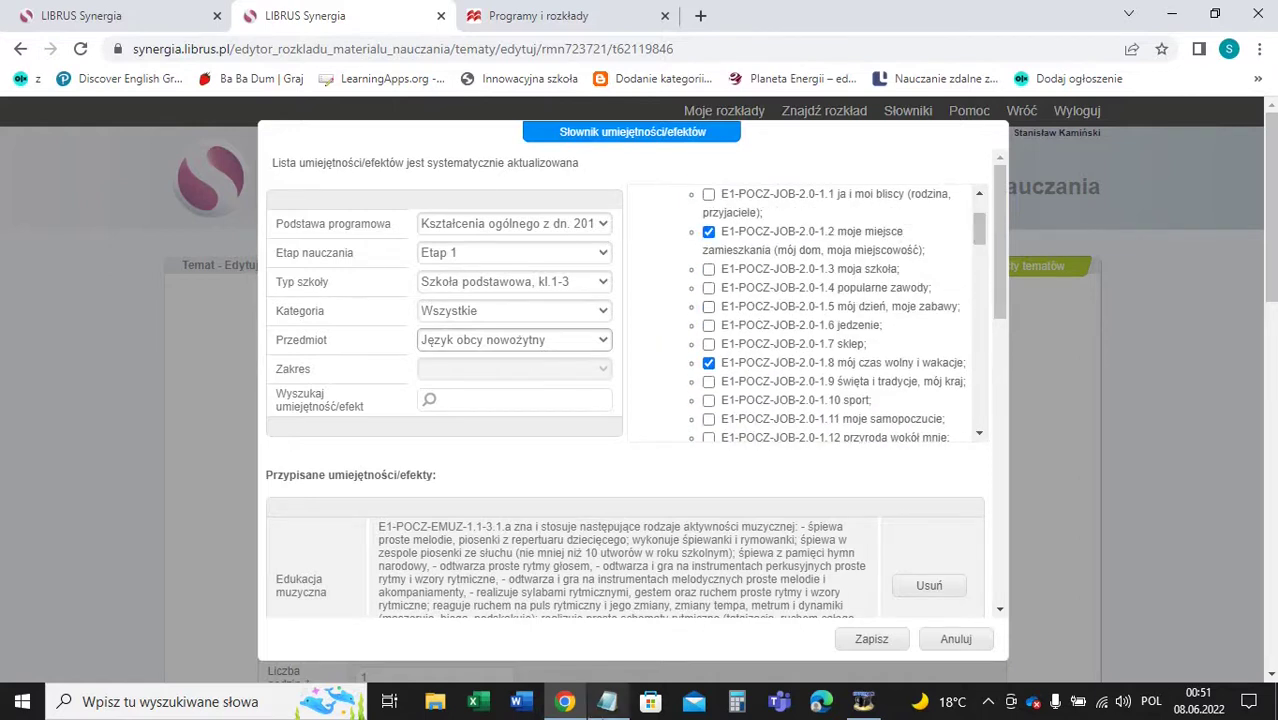
left_click(607, 701)
left_click_drag(738, 182, 700, 513)
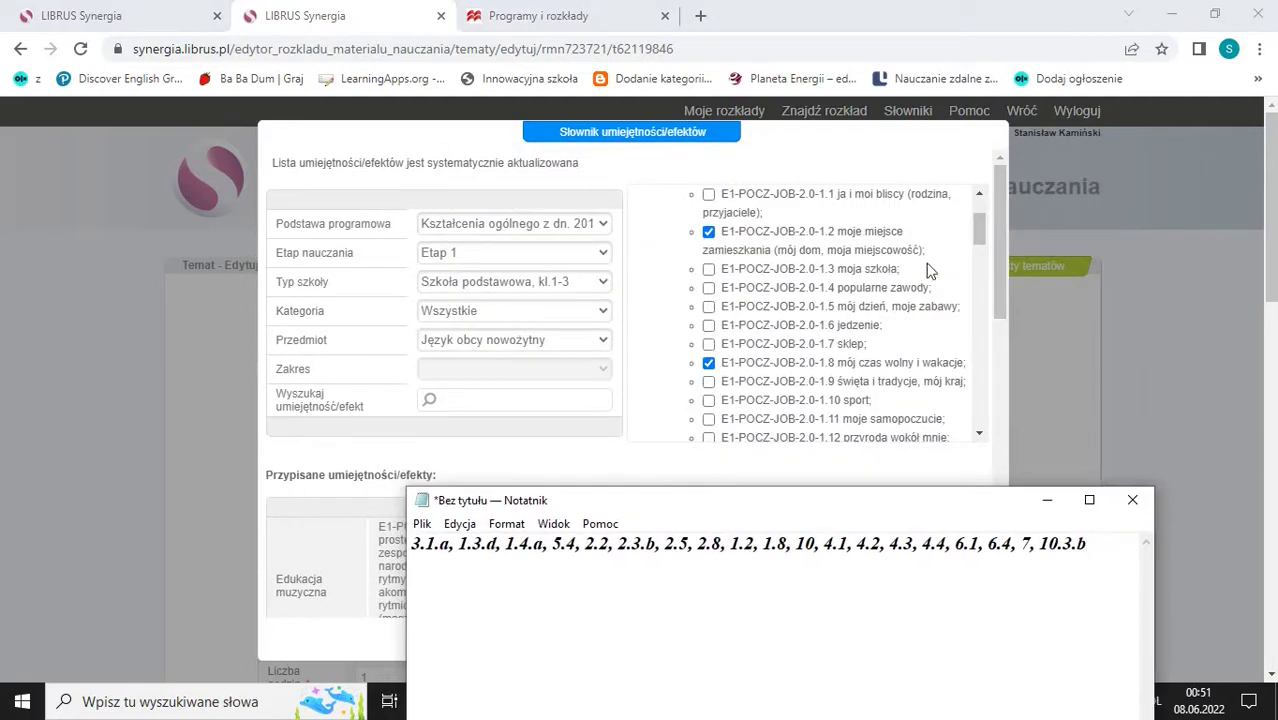
left_click_drag(982, 237, 983, 231)
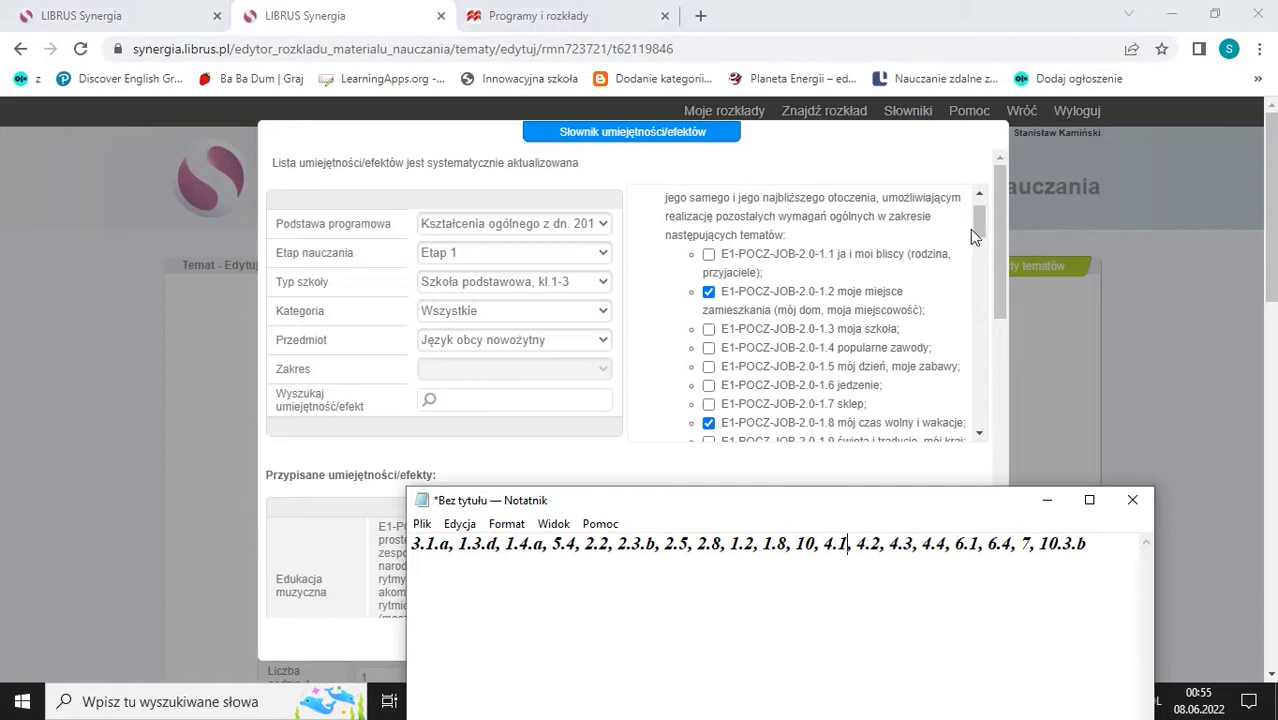
mouse_move(980, 223)
left_mouse_down()
mouse_move(968, 450)
mouse_move(970, 213)
mouse_move(967, 245)
left_mouse_up()
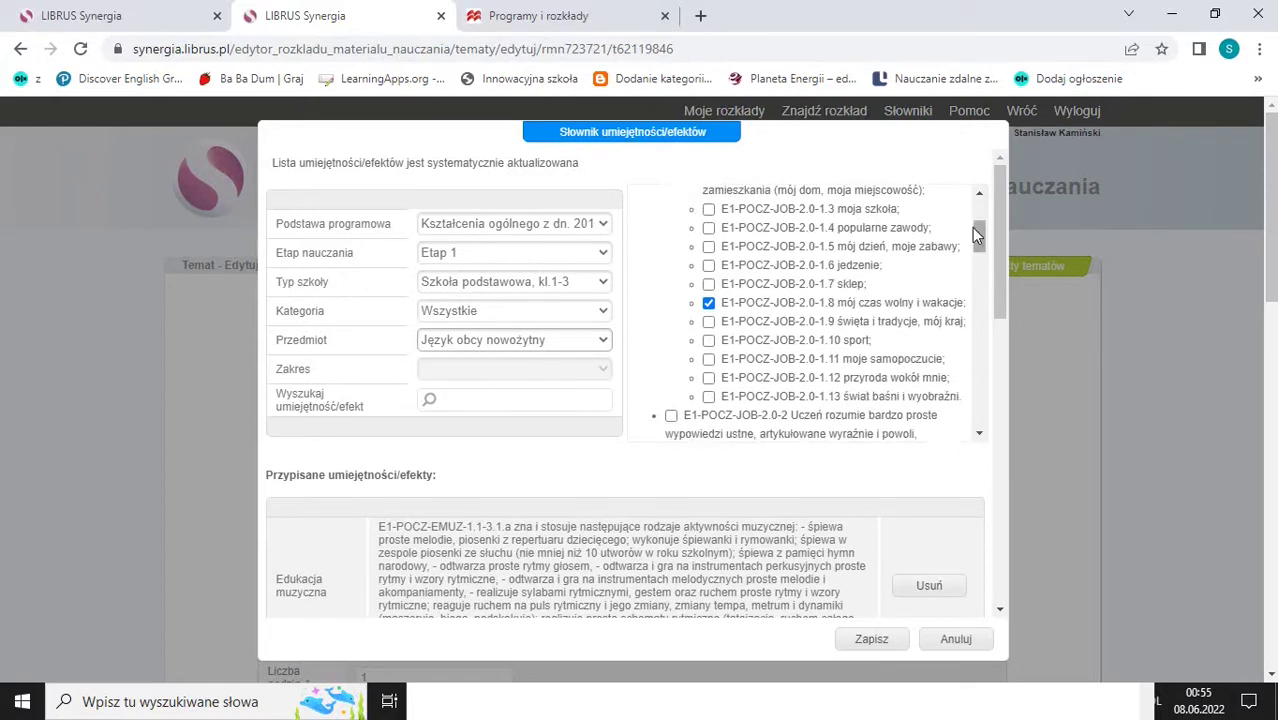
scroll(979, 236, "up", 2)
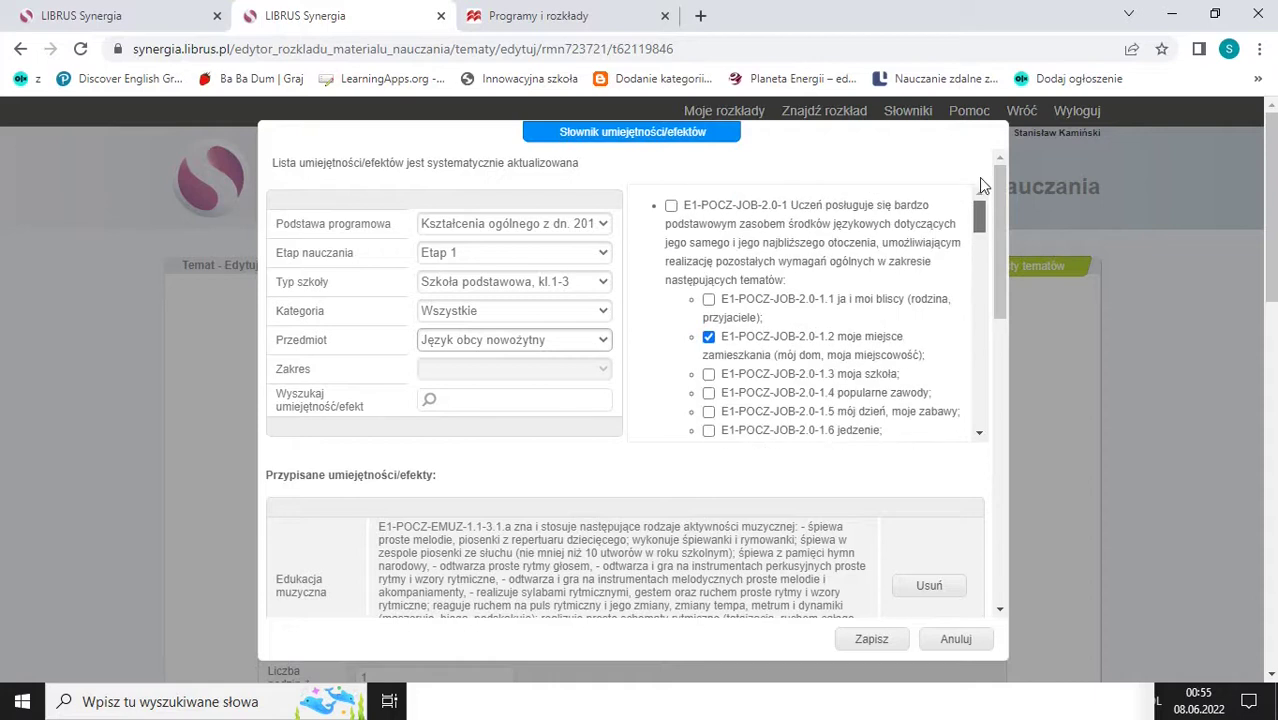
Assign skill groups E1-POCZ-JOB-2.0-2 and E1-POCZ-JOB-2.0-3 with all their sub-points to topic 59 and save the topic.
left_click_drag(979, 212, 980, 250)
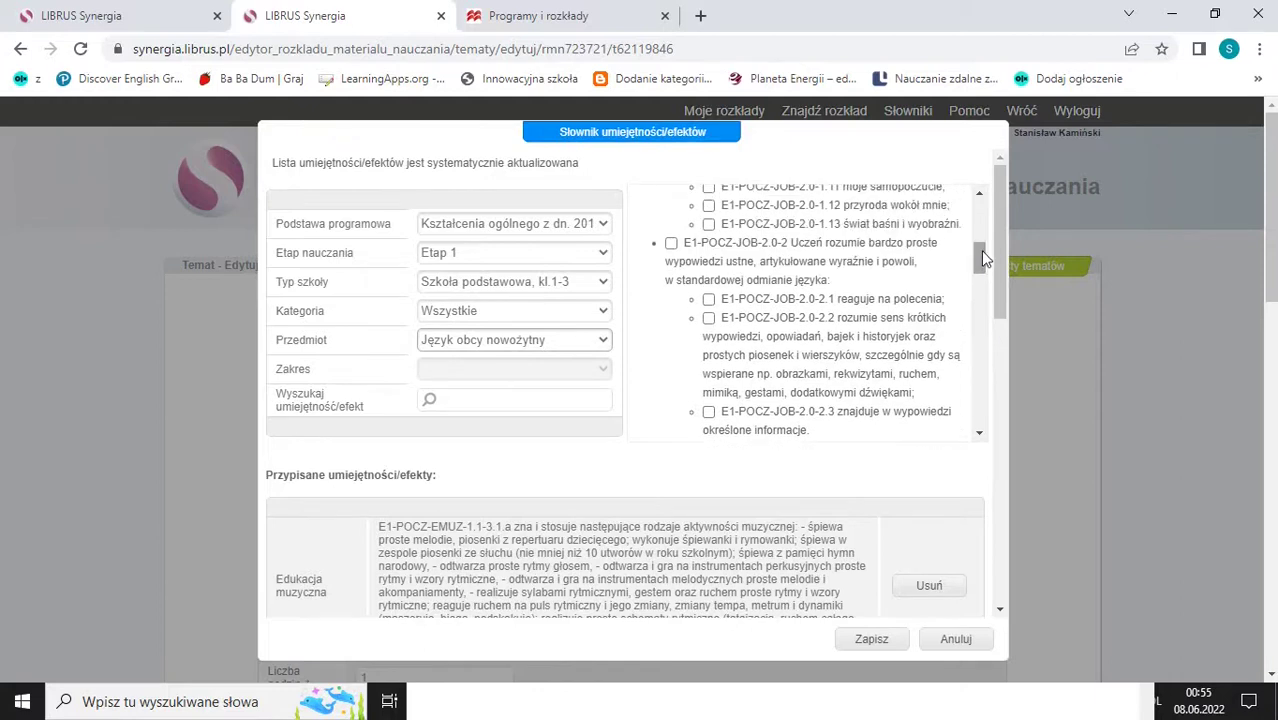
left_click(671, 243)
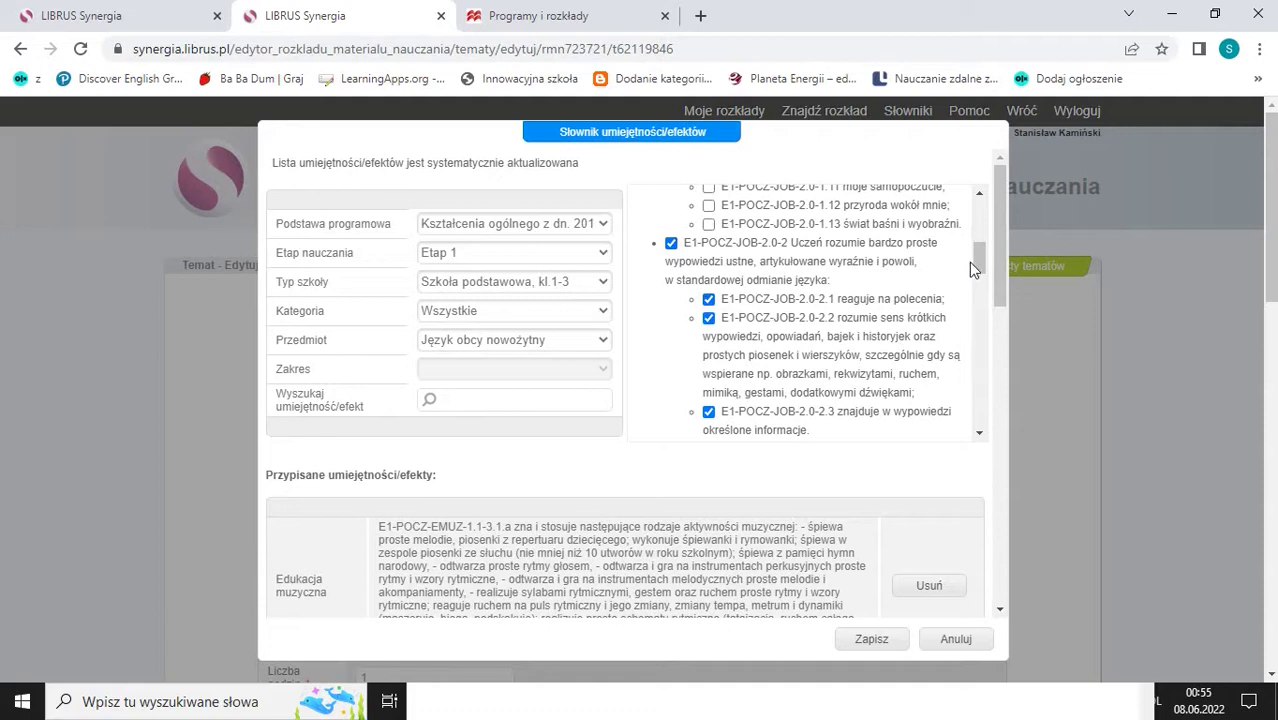
left_click_drag(983, 258, 987, 288)
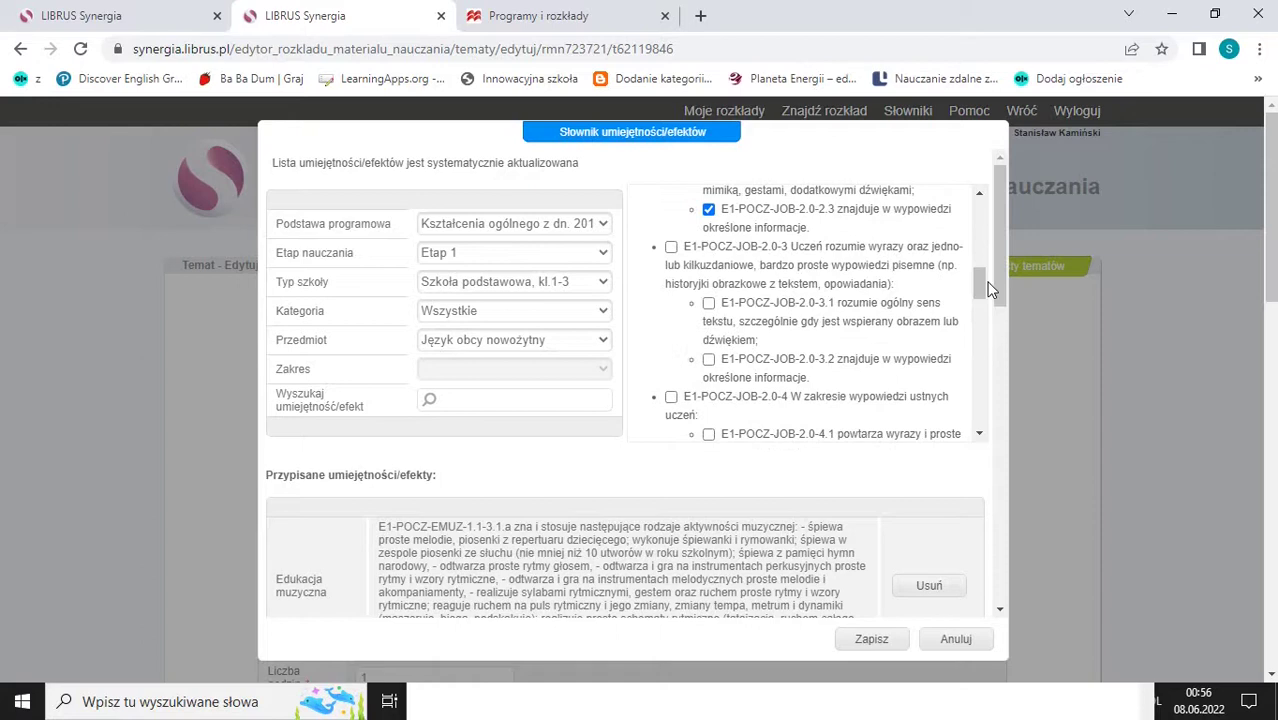
left_click(671, 247)
left_click_drag(978, 274, 980, 365)
left_click_drag(979, 366, 971, 415)
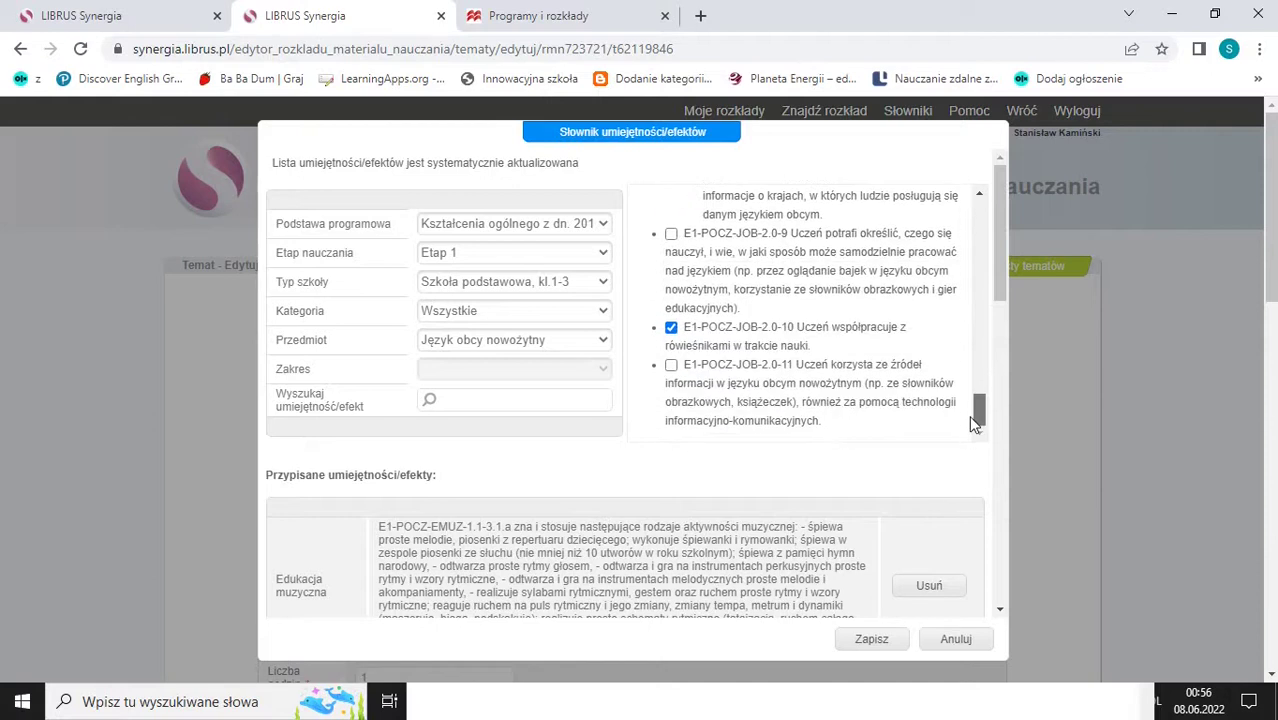
left_click(870, 639)
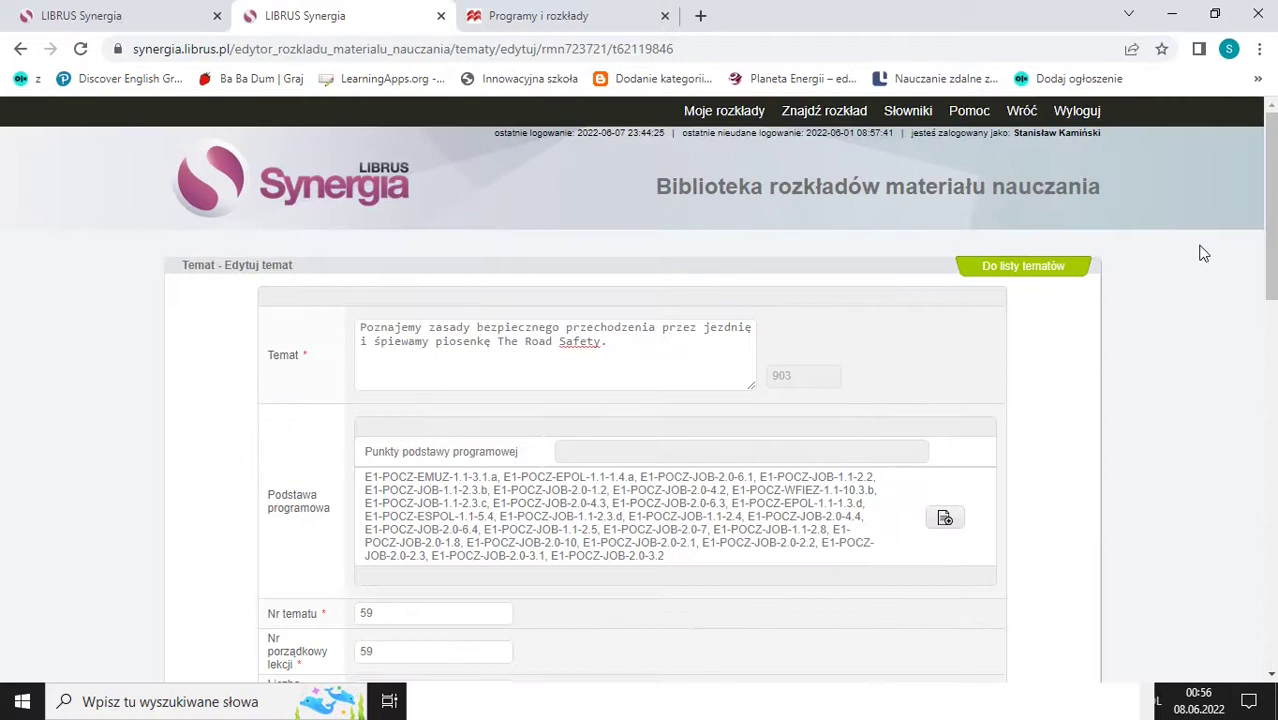
left_click_drag(1271, 254, 1270, 392)
left_click(630, 570)
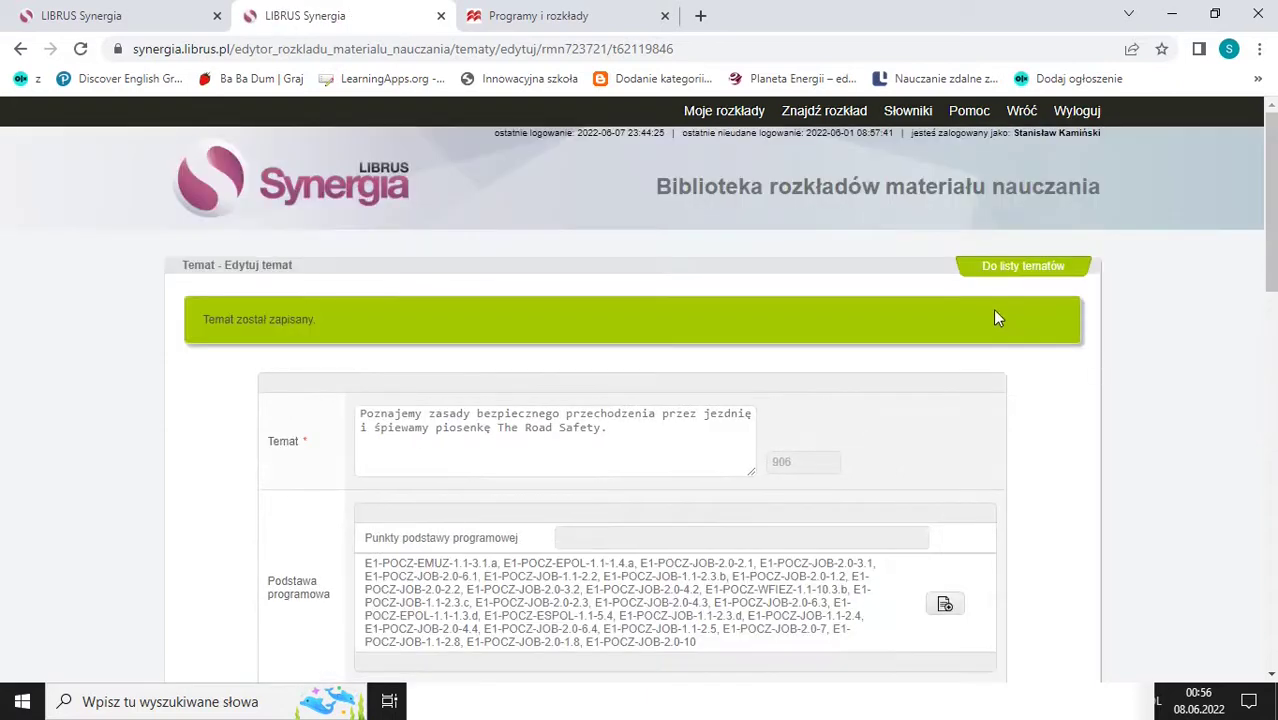
Return to the topic list and delete topic 60, "Omawiamy zasady bezpiecznego przechodzenia przez jezdnię i śpiewamy piosenkę The road safety.".
left_click_drag(1268, 226, 1273, 600)
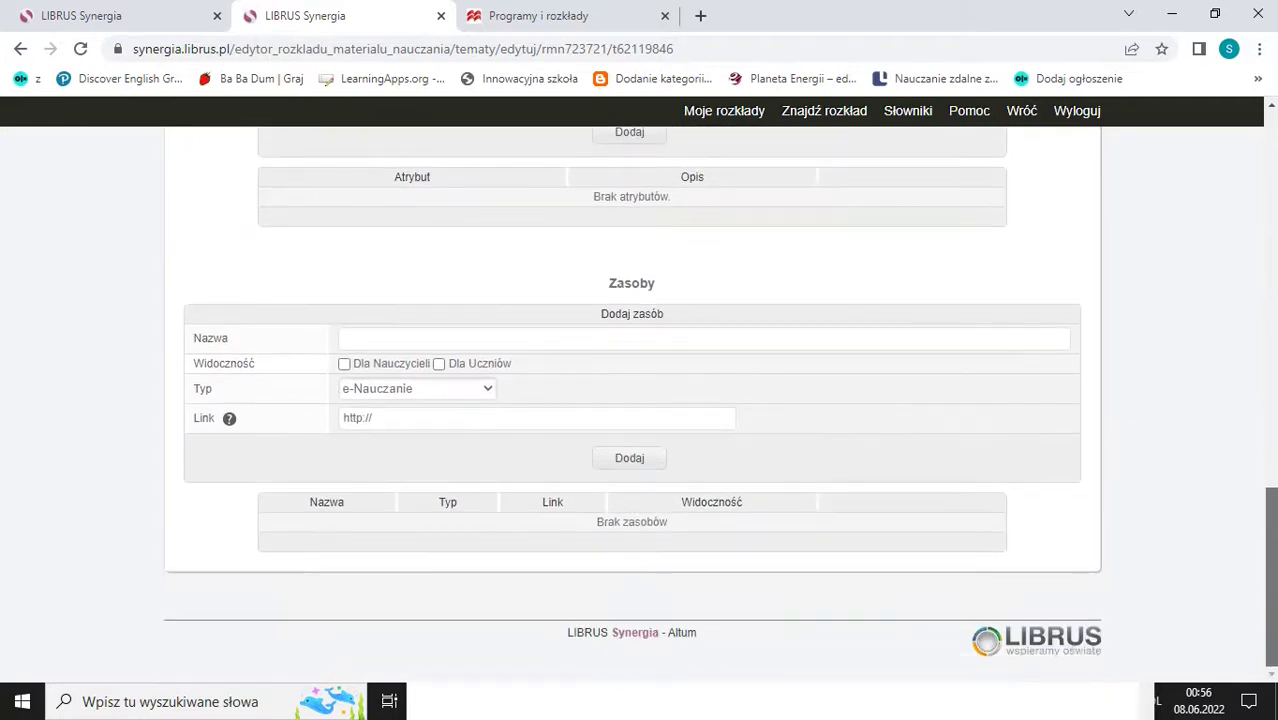
left_click_drag(1270, 505, 1272, 612)
left_click(1030, 268)
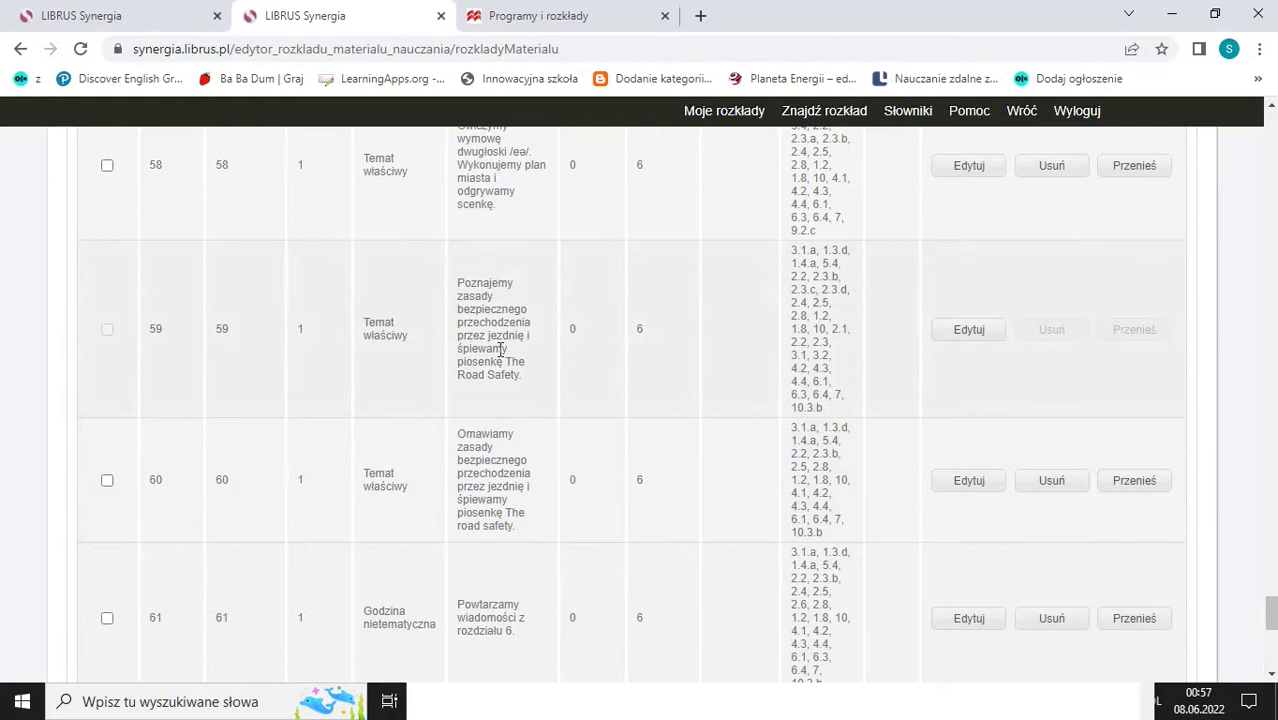
left_click(1060, 490)
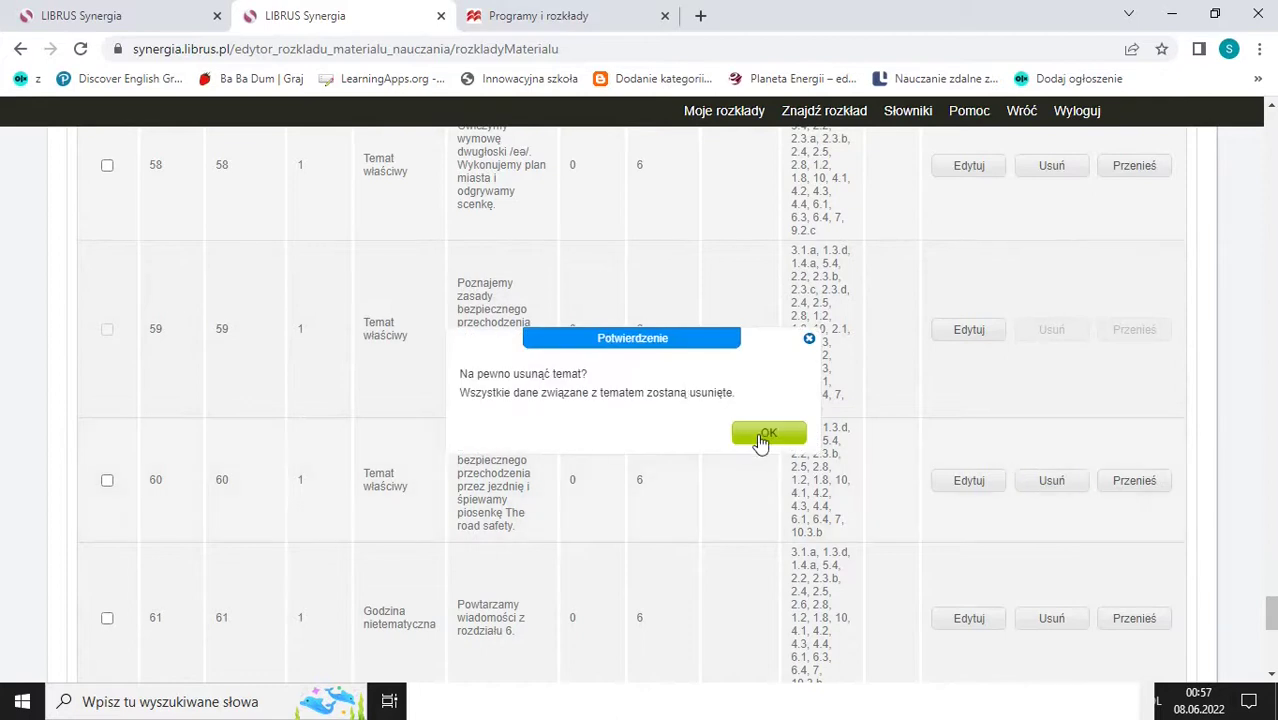
left_click(762, 438)
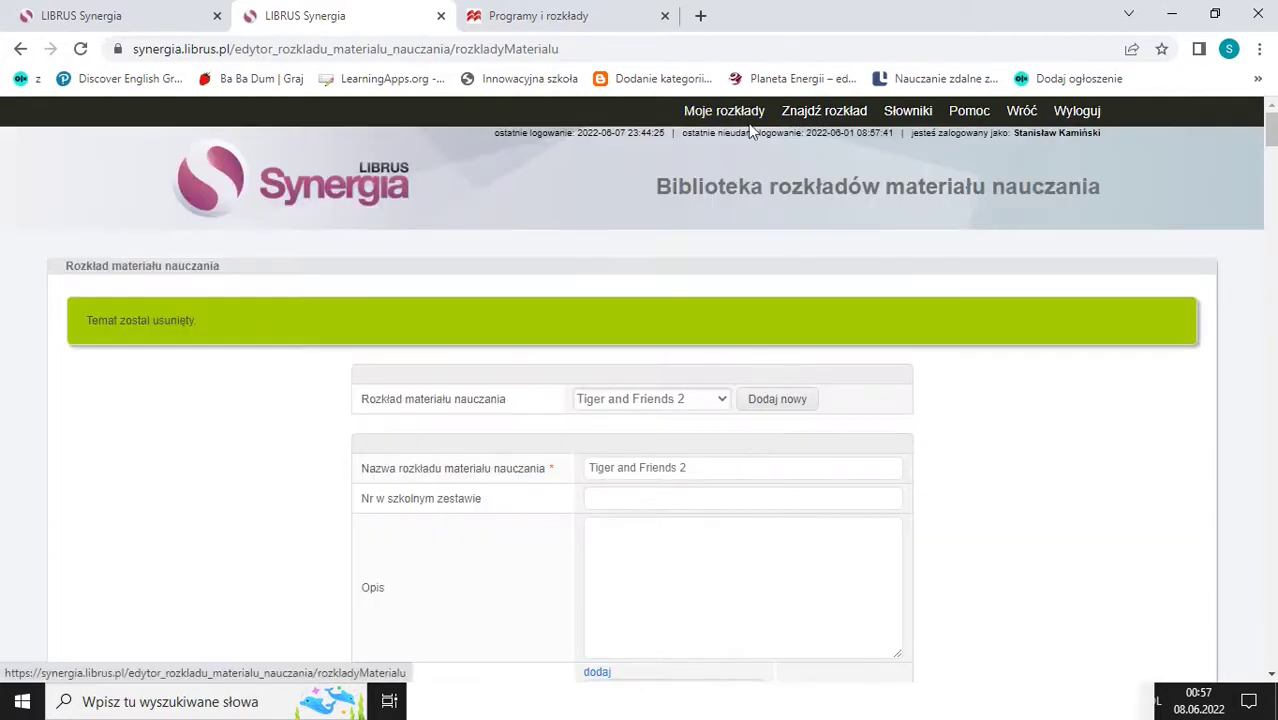
Reload the lesson planning page and examine which section 6 topics in the curriculum topic list are marked as realized.
left_click_drag(1270, 138, 1270, 405)
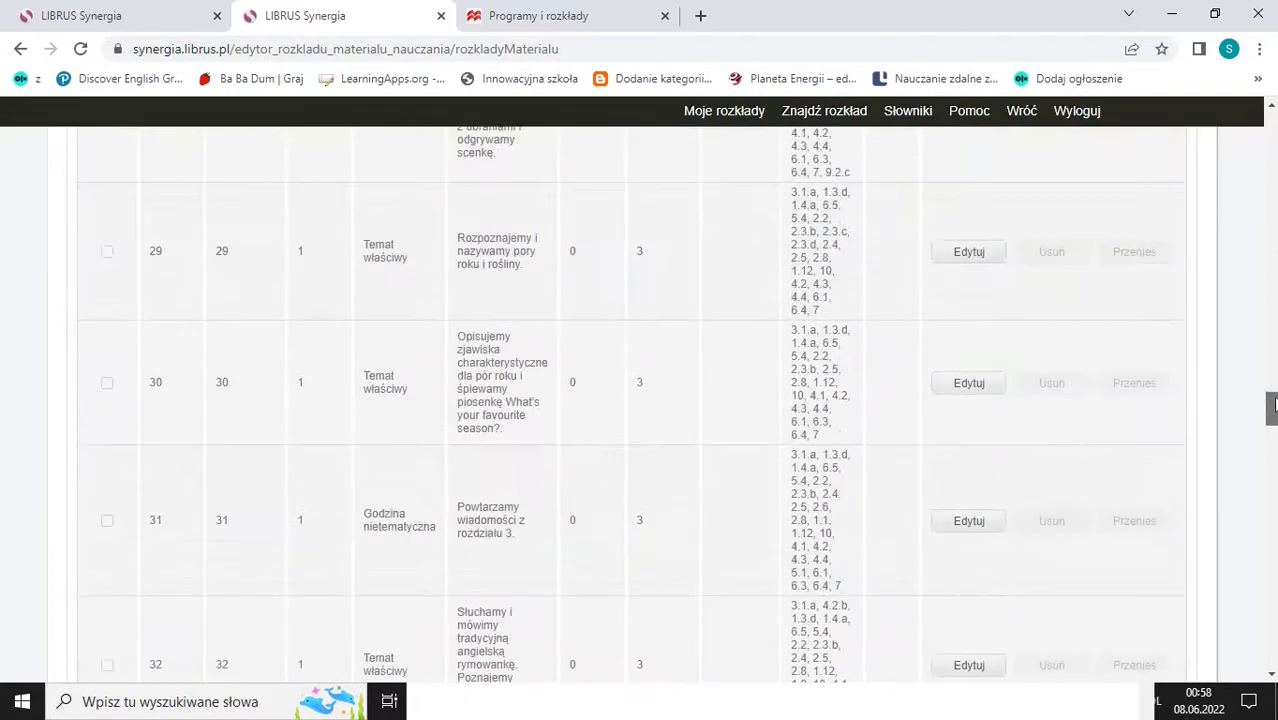
left_click(153, 10)
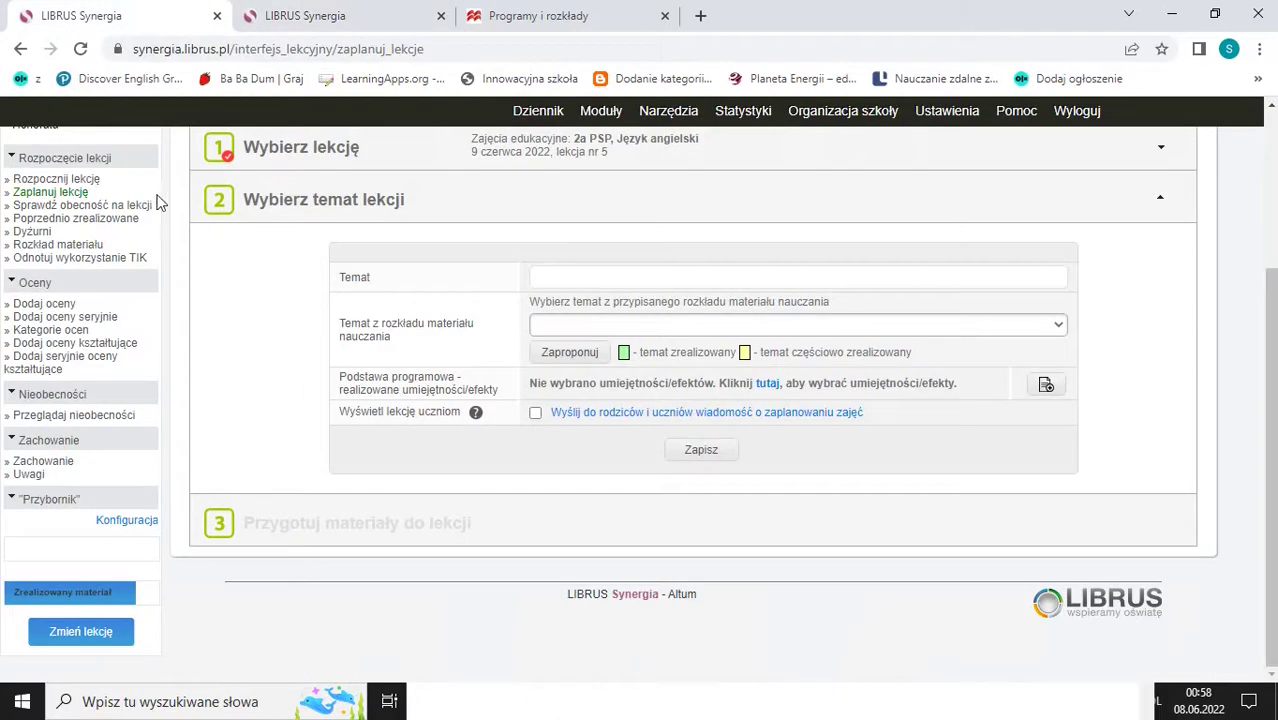
left_click(80, 50)
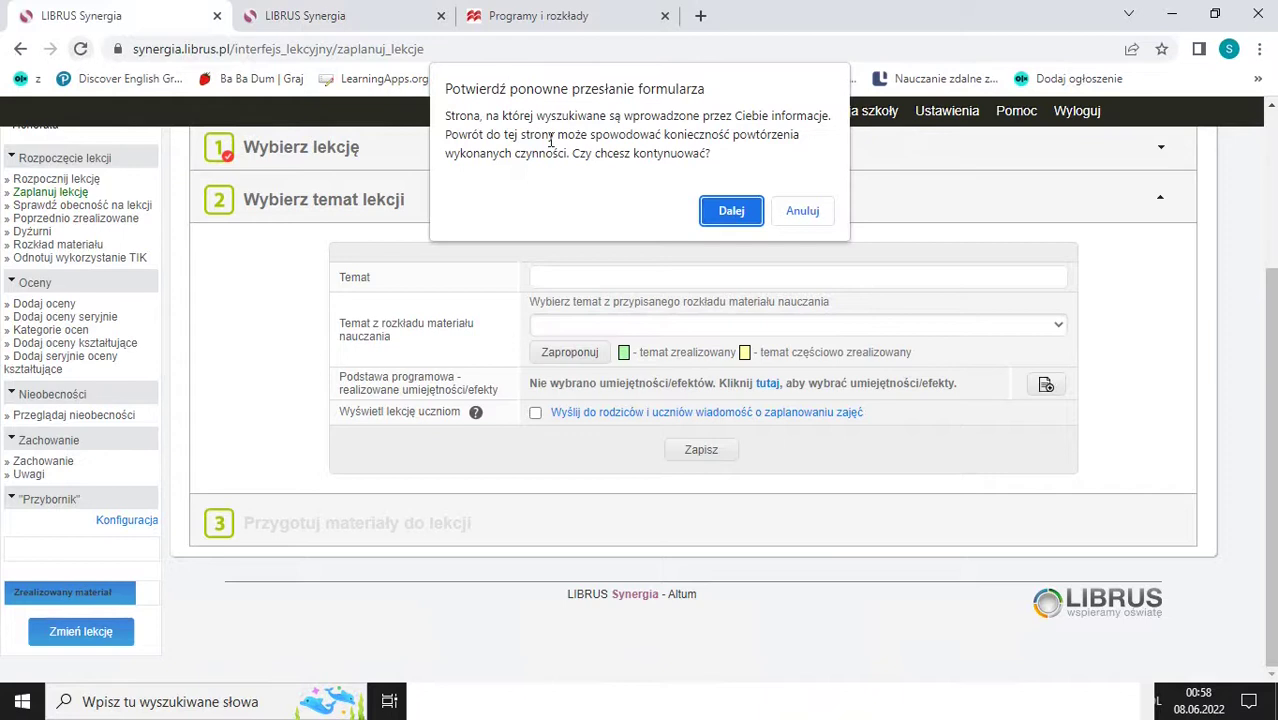
left_click(708, 213)
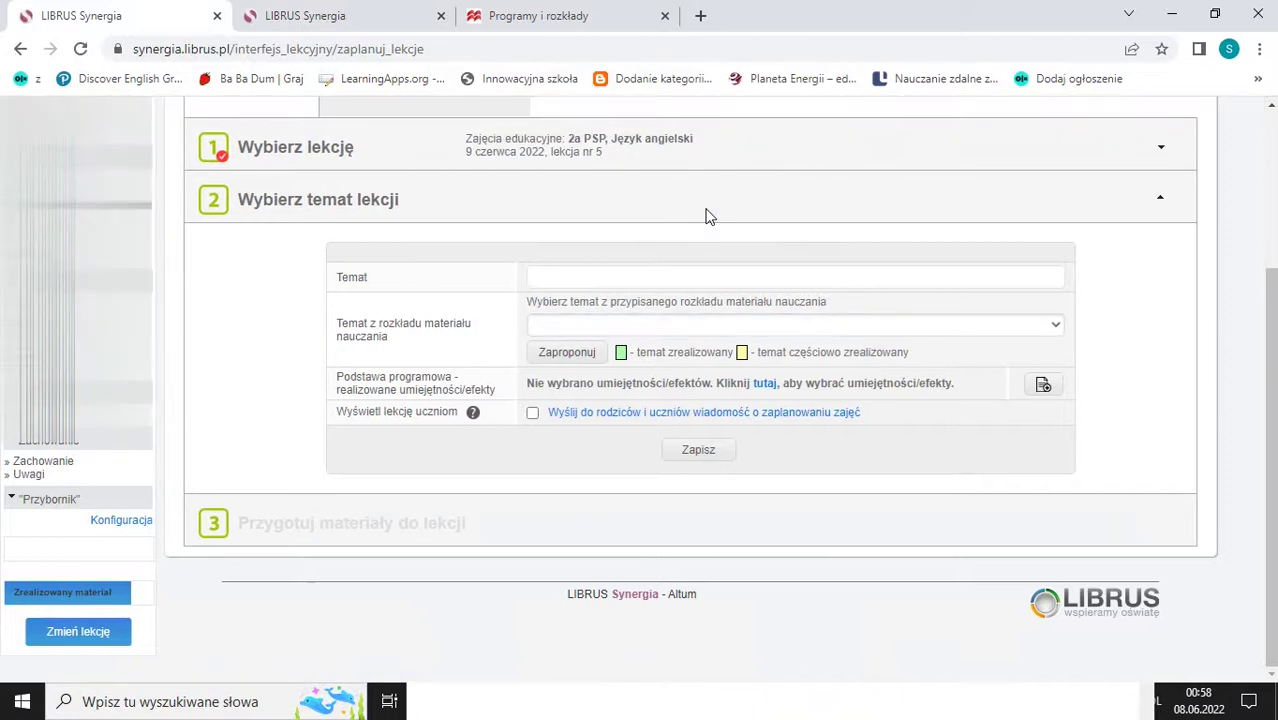
left_click(1045, 325)
left_click_drag(1262, 425, 1268, 648)
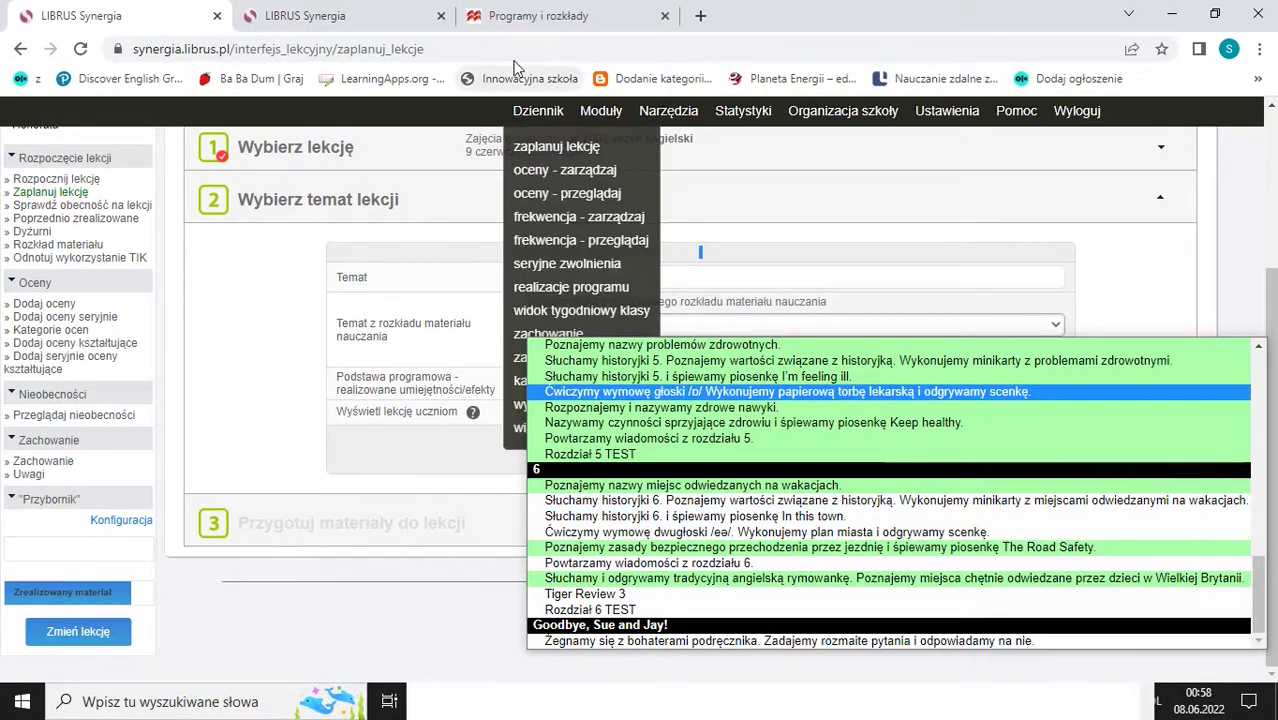
Copy topic 57's skill codes from the curriculum list into Notepad, replacing the earlier codes and removing the leading blank space.
left_click(358, 16)
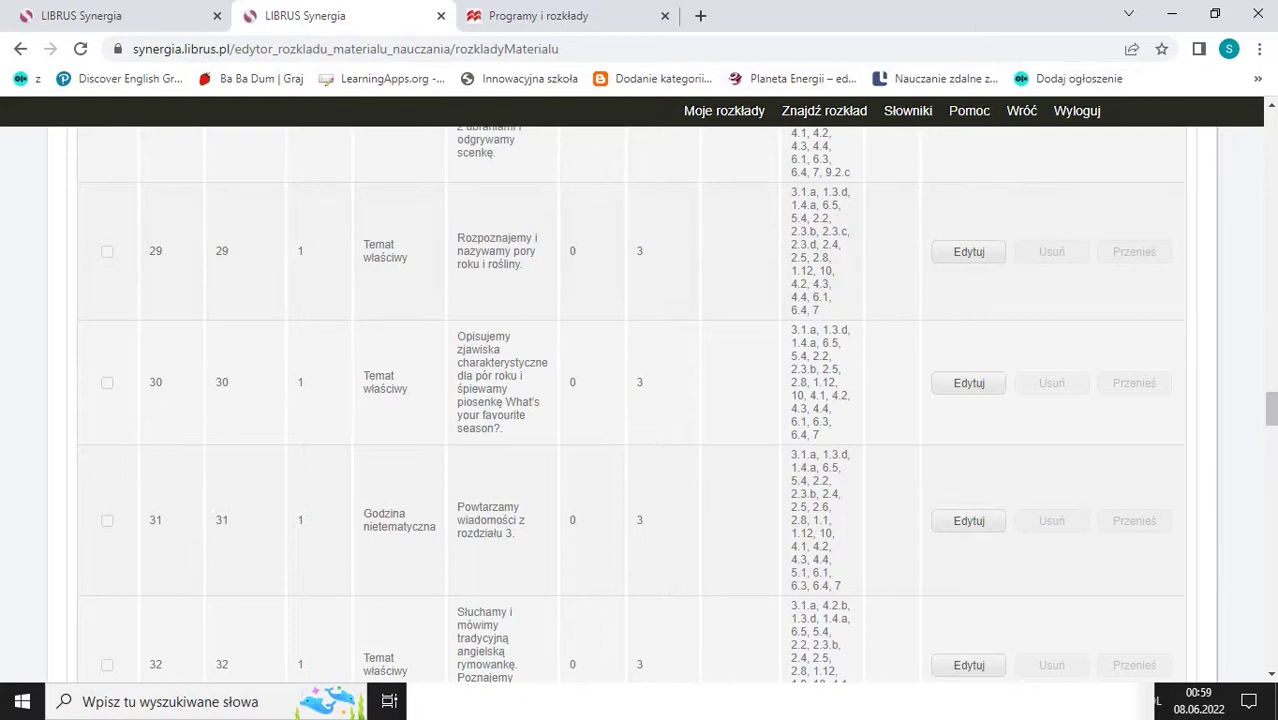
left_click_drag(1270, 408, 1266, 595)
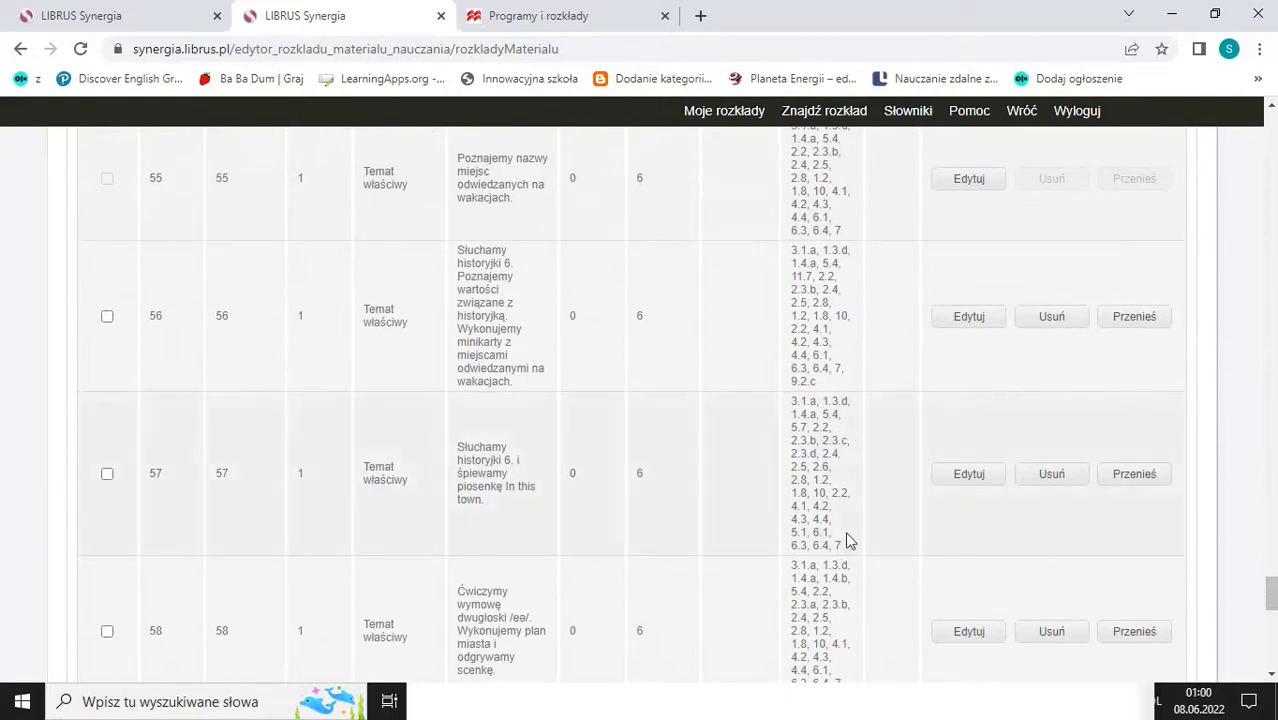
left_click_drag(841, 549, 774, 432)
key("ctrl+c")
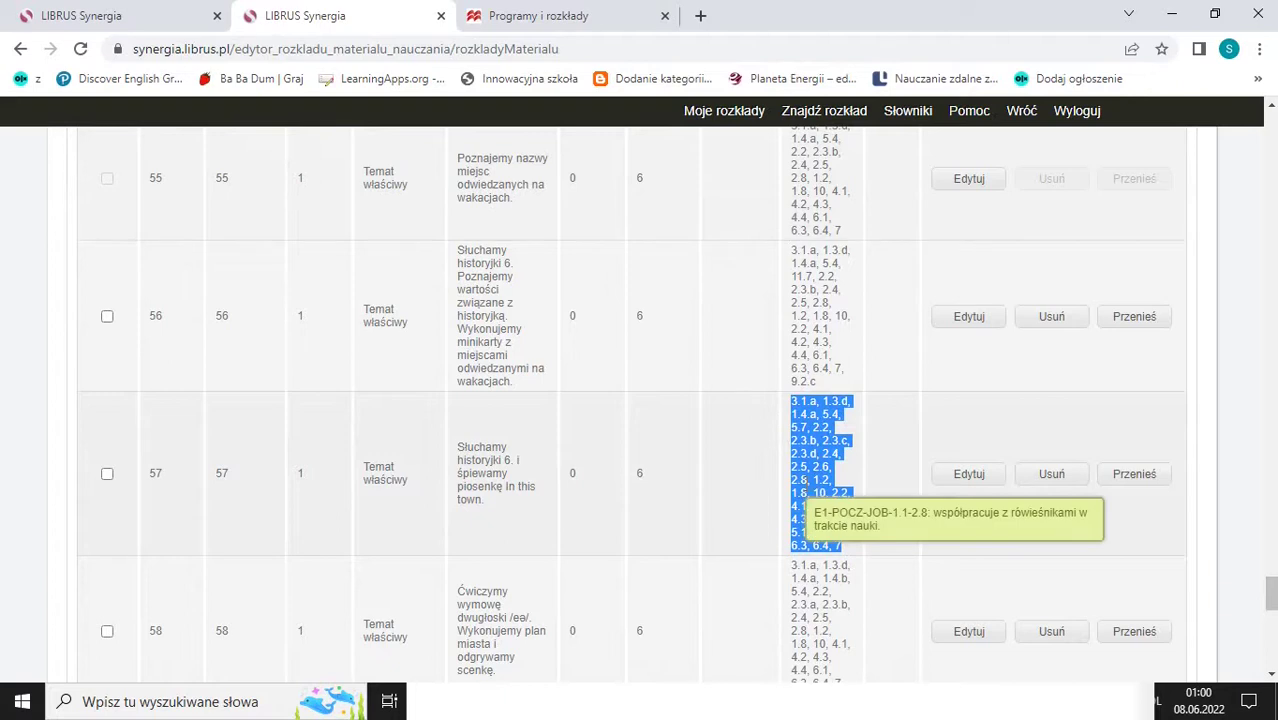
left_click(608, 700)
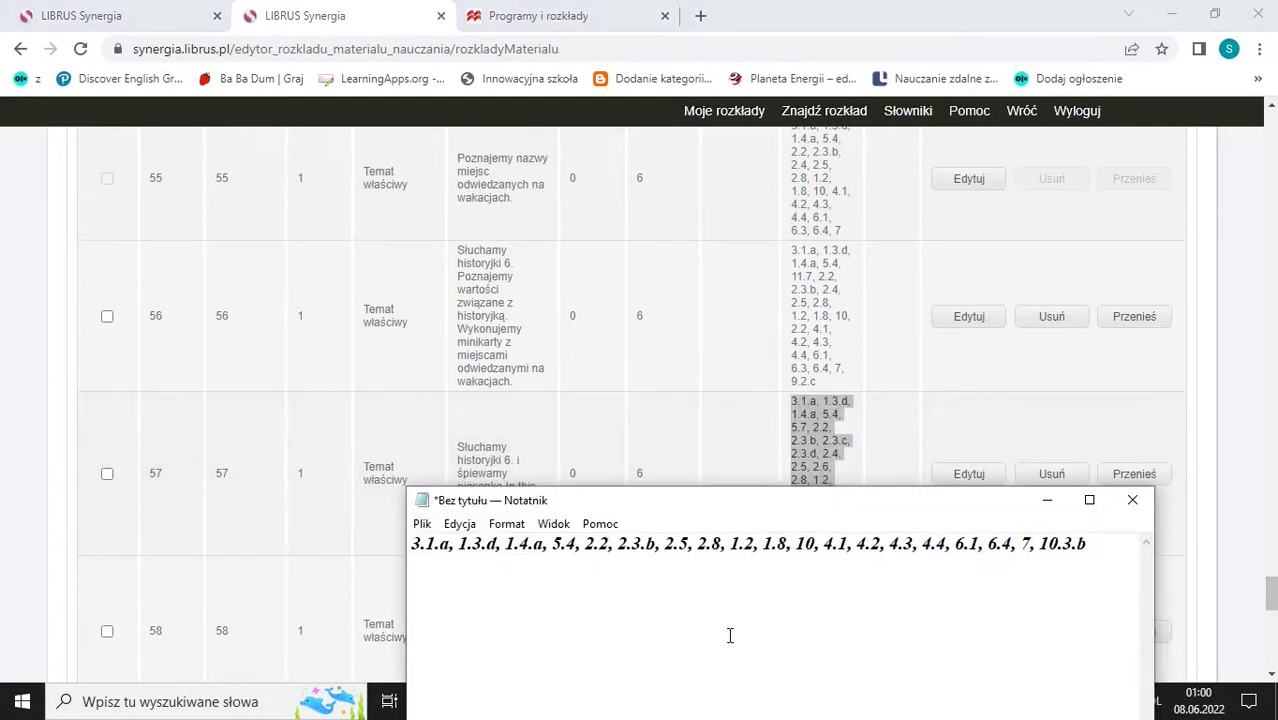
key("ctrl+a")
key("BackSpace")
key("ctrl+v")
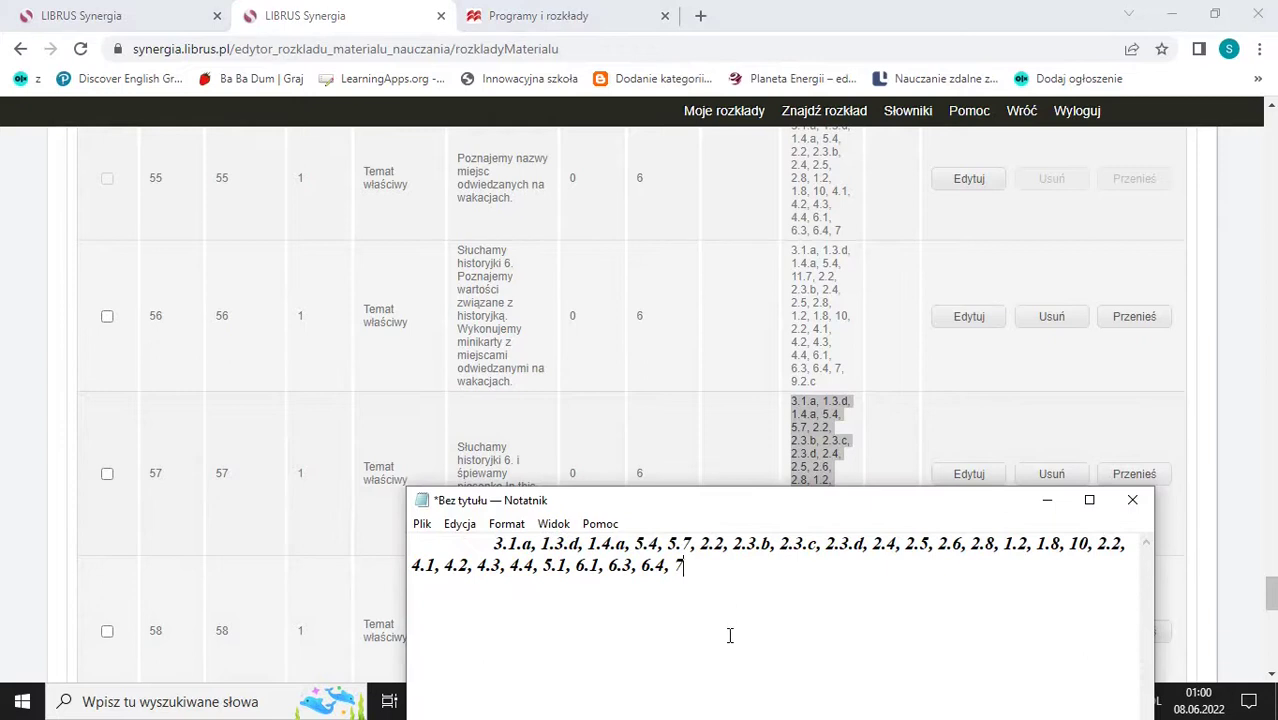
left_click_drag(494, 543, 437, 543)
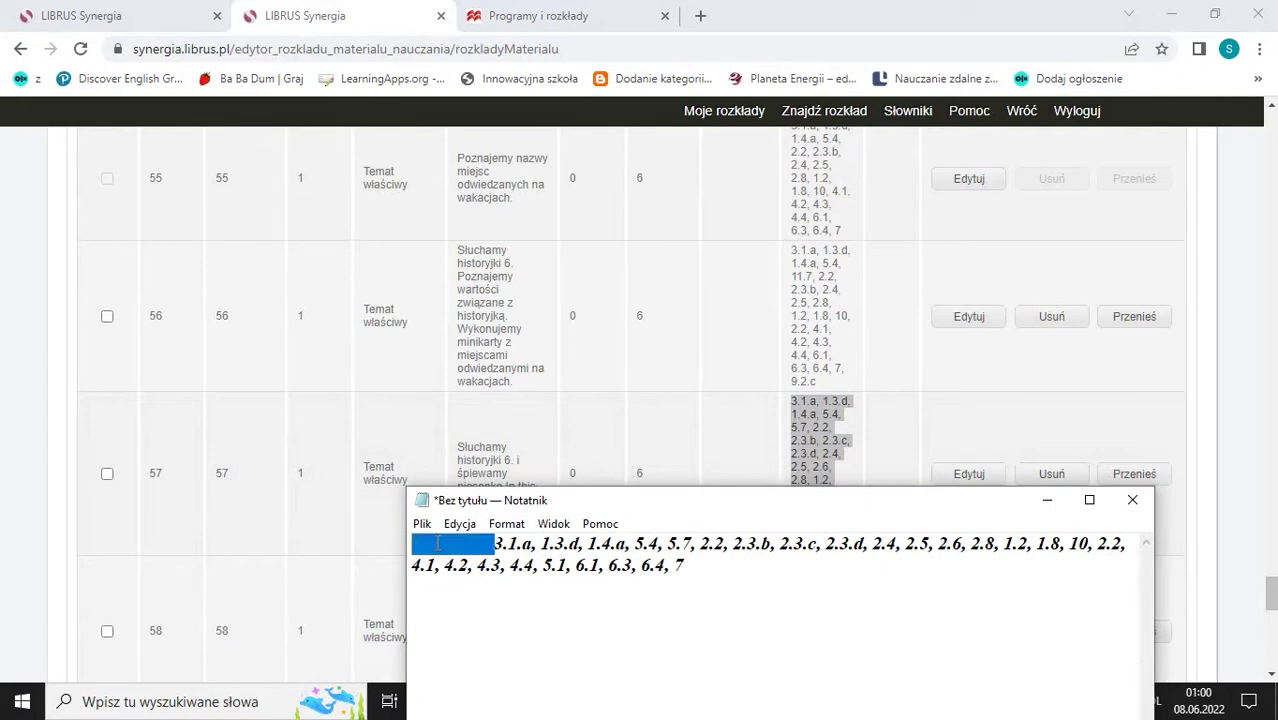
key("BackSpace")
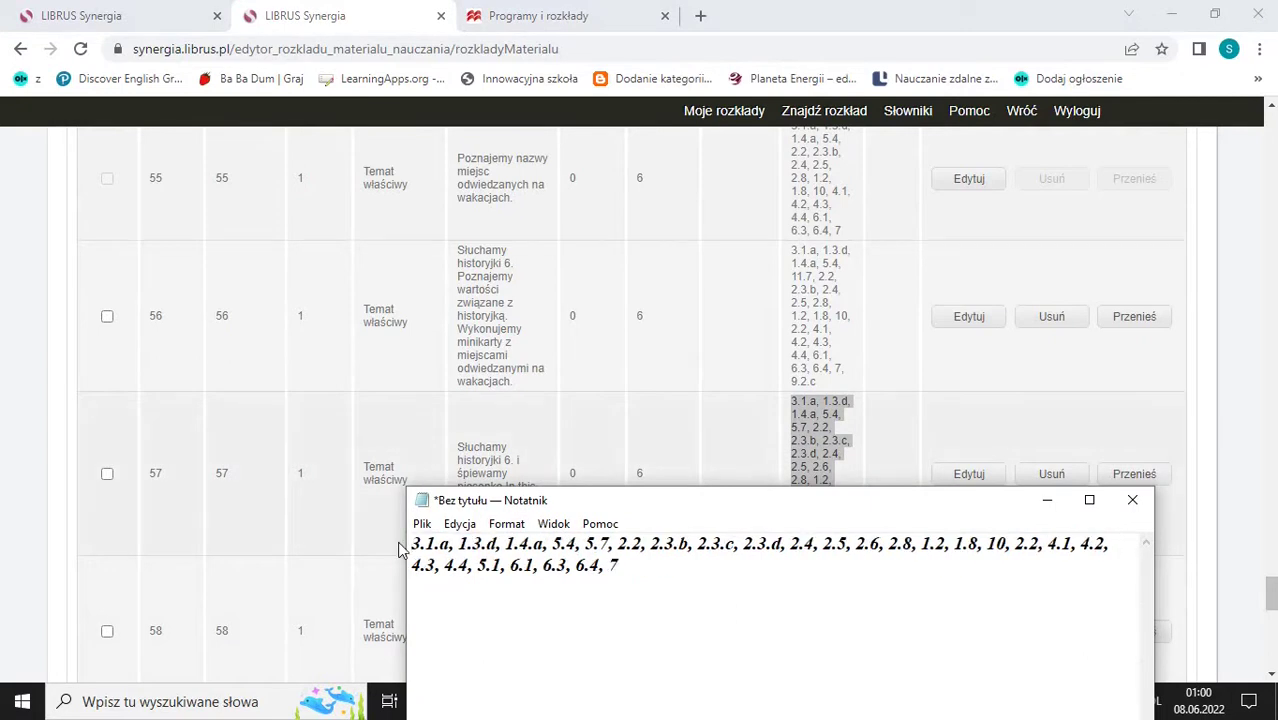
left_click(399, 549)
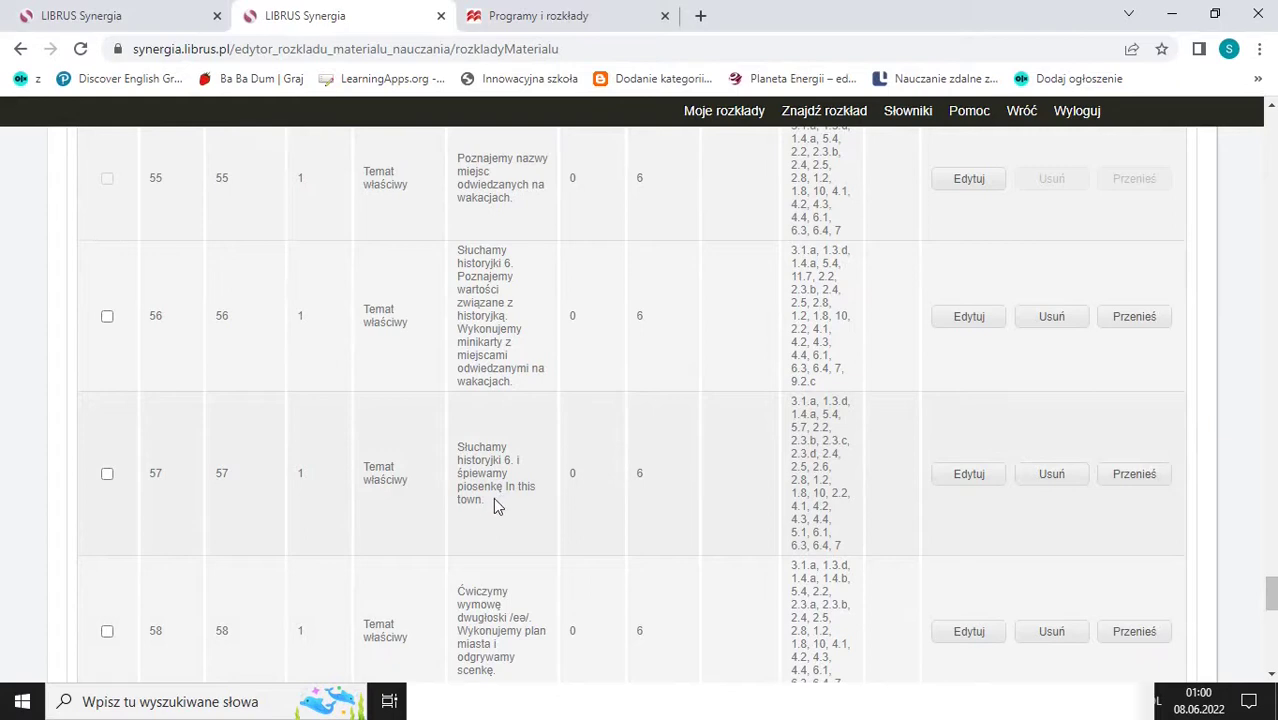
Replace the ending of topic 56's text after "historyjką" with topic 57's phrase "i śpiewamy piosenkę In This Town.".
left_click_drag(493, 498, 512, 460)
key("ctrl+c")
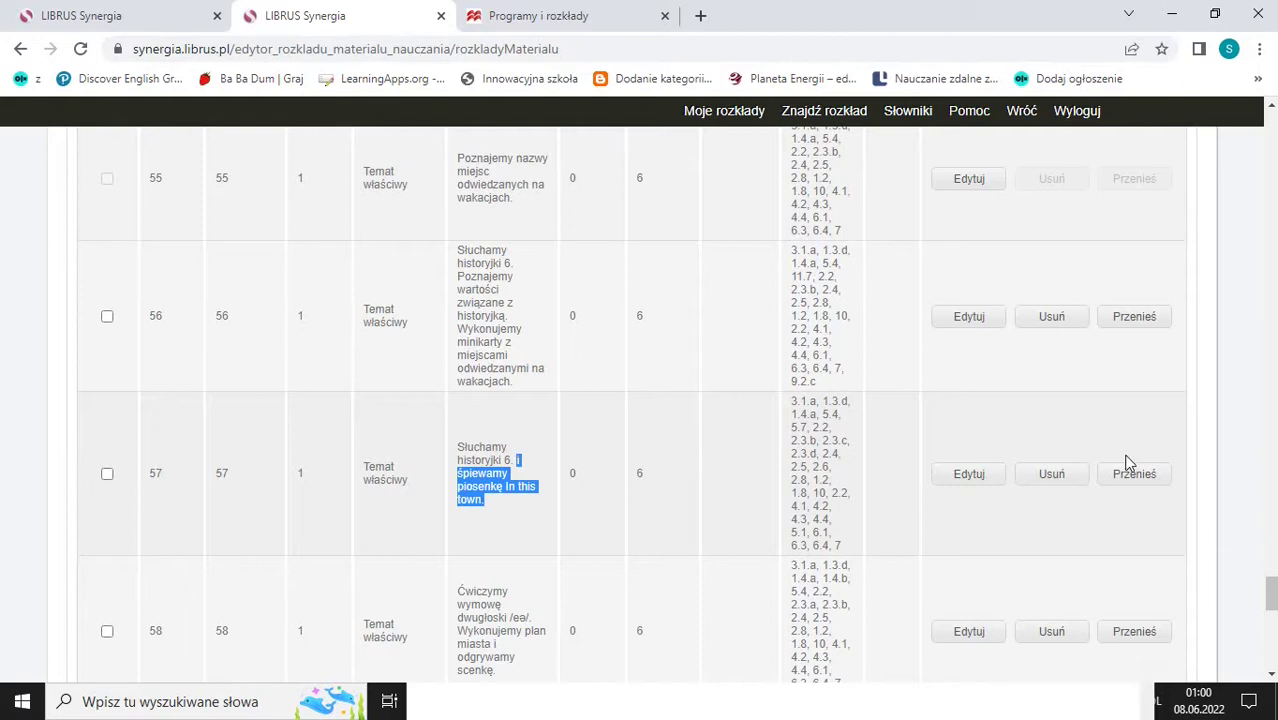
left_click(962, 317)
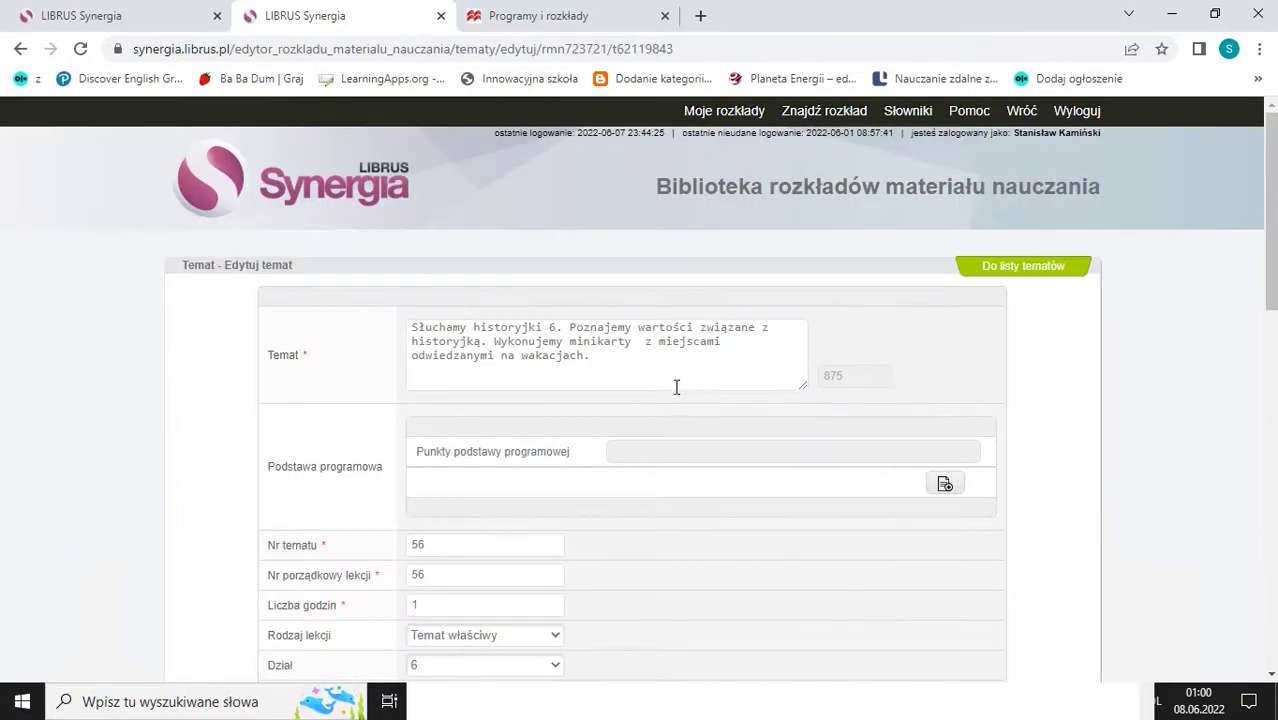
left_click(661, 366)
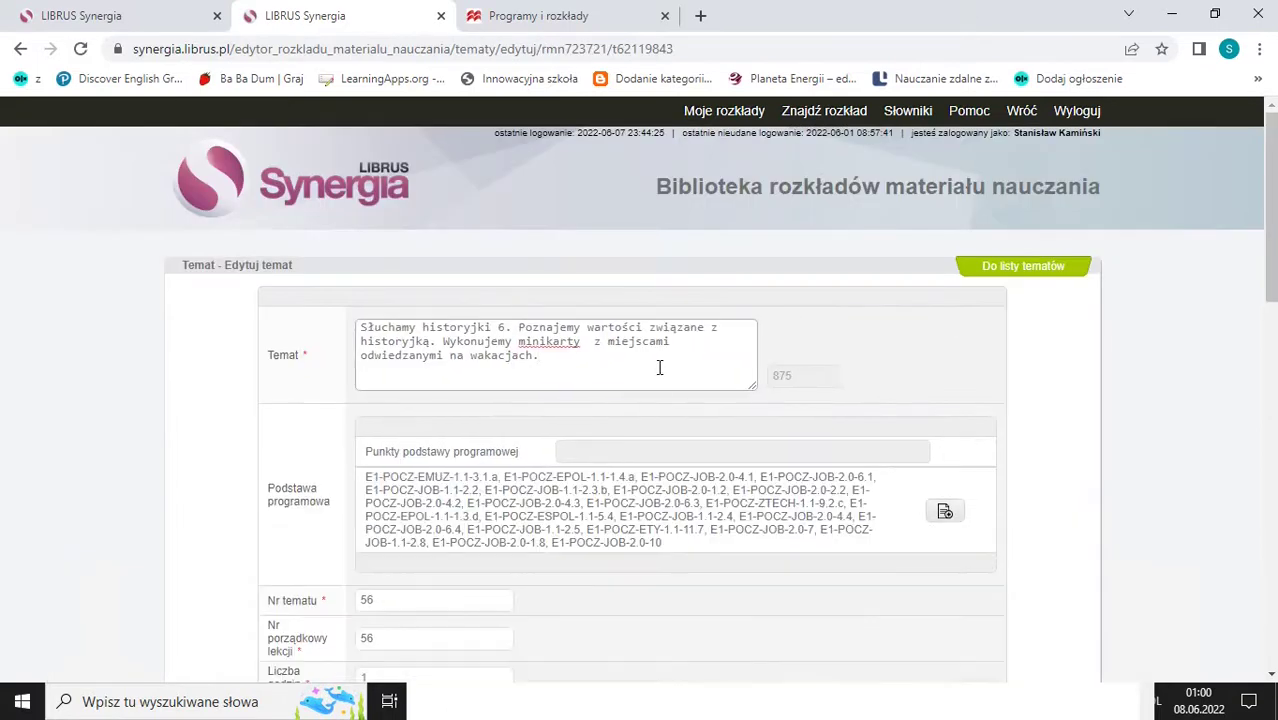
left_click_drag(540, 357, 432, 342)
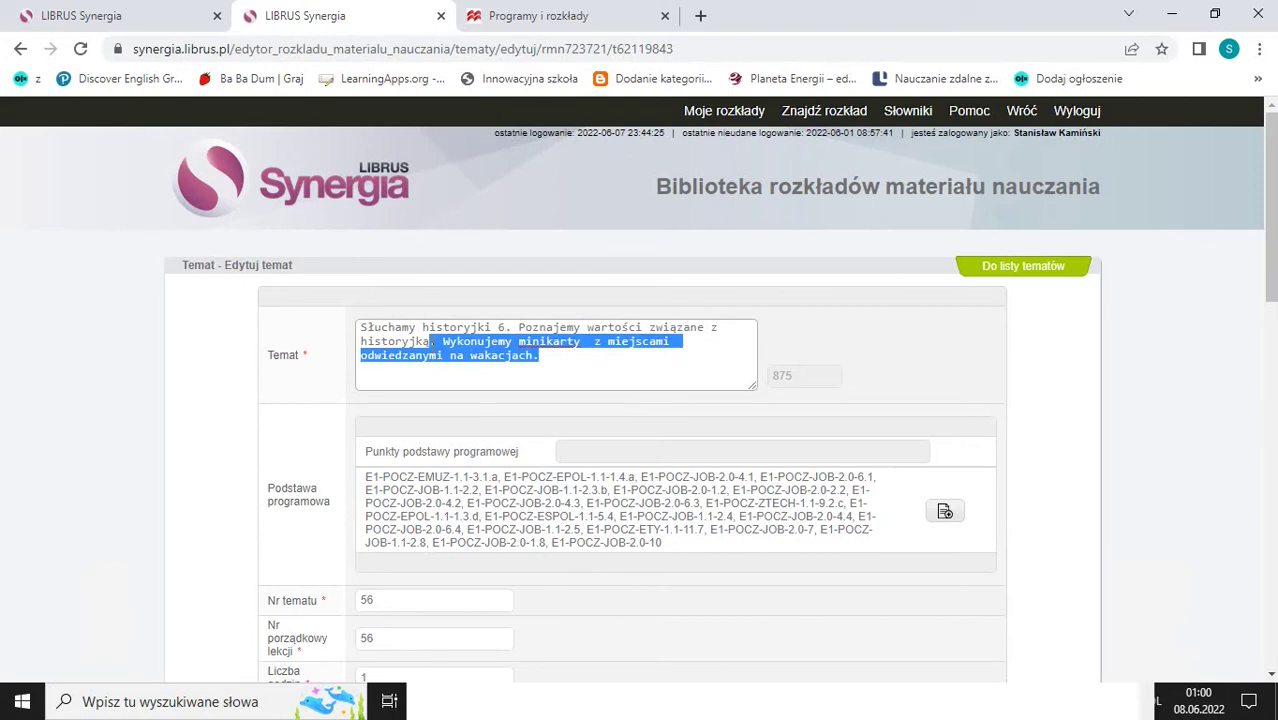
key("BackSpace")
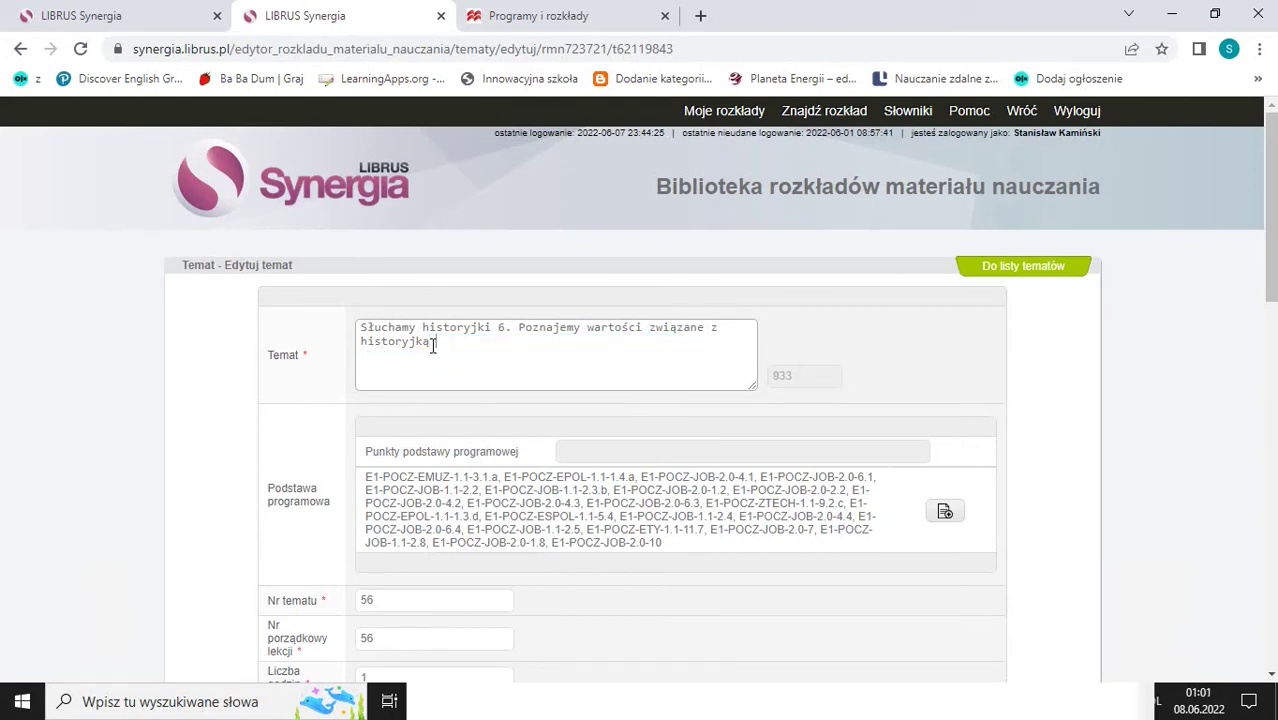
key("ctrl+v")
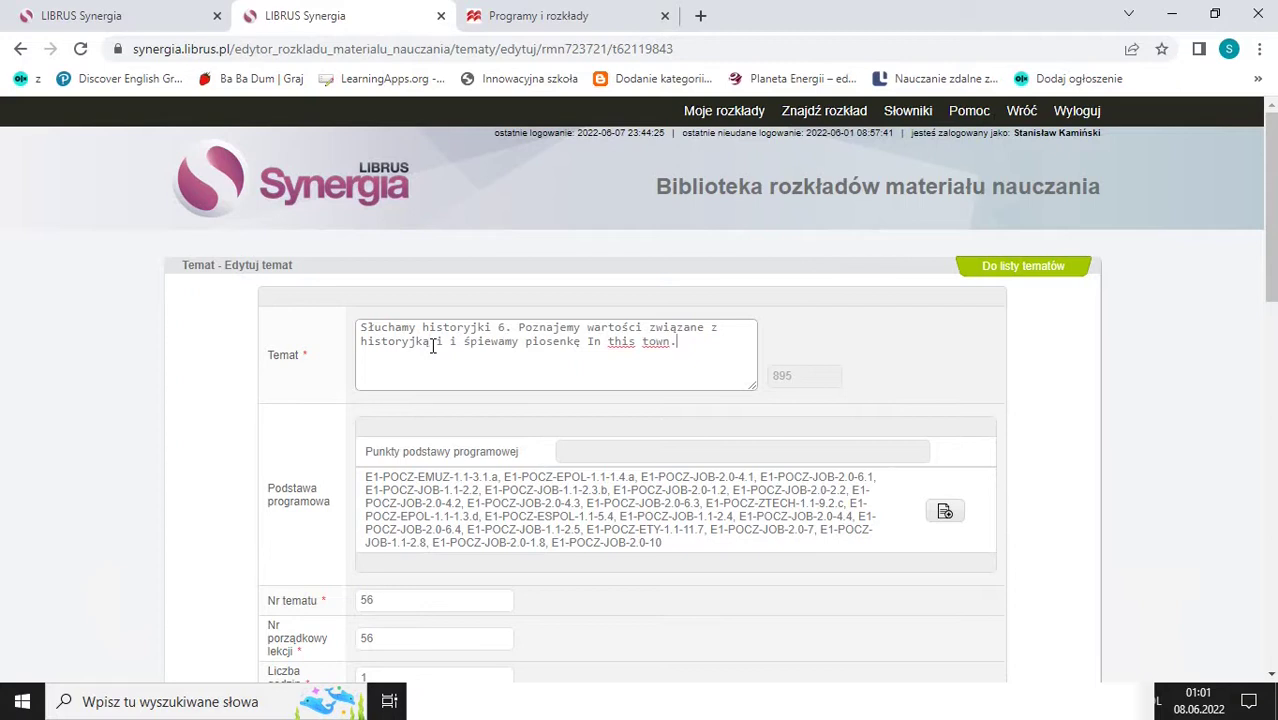
double_click(613, 342)
type("This")
Filter topic 56's skills dictionary to the general education curriculum of 2017-02-14, Etap 1, "Szkoła podstawowa, kl.1-3", category Wszystkie and subject "Język obcy nowożytny".
left_click_drag(1262, 290, 1262, 322)
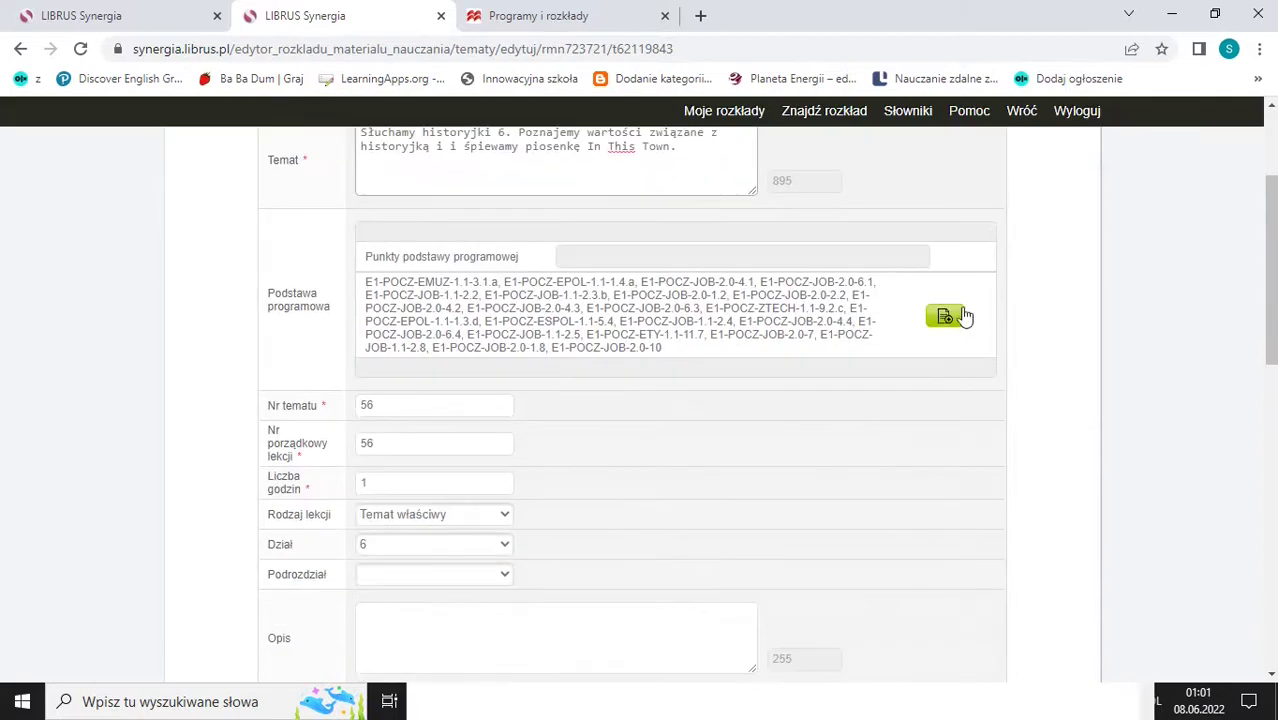
left_click(940, 316)
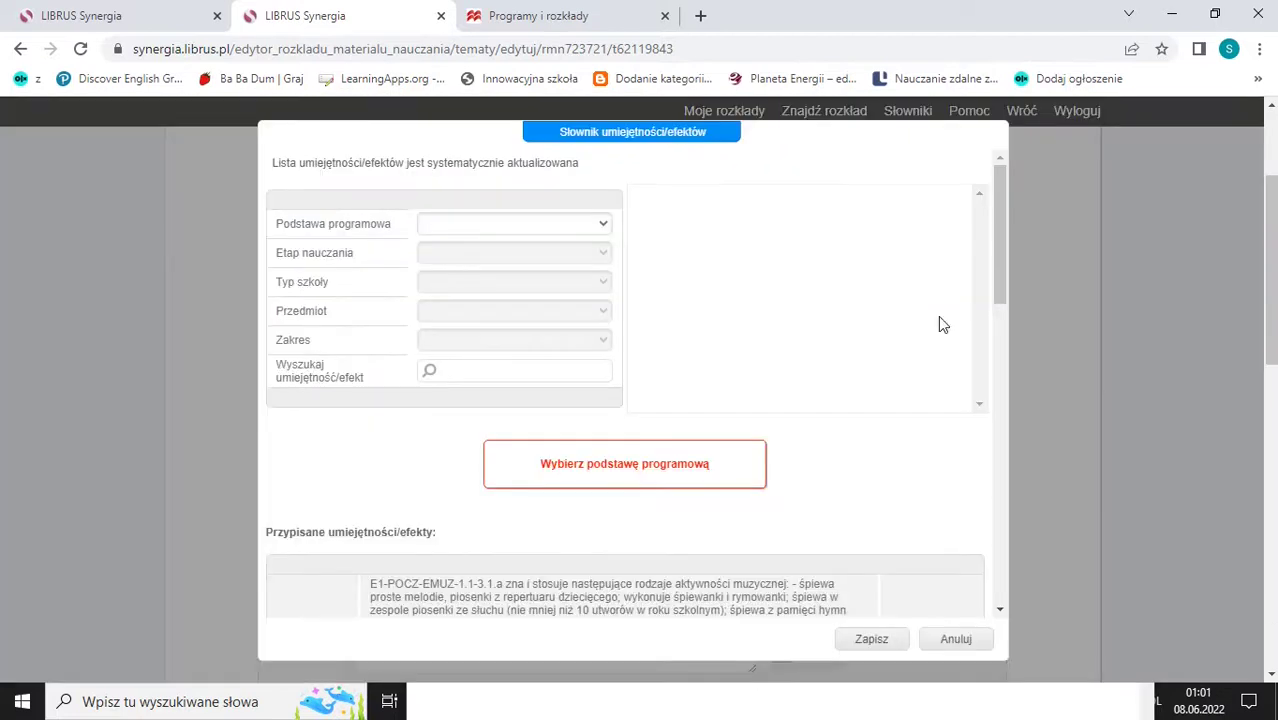
left_click(596, 223)
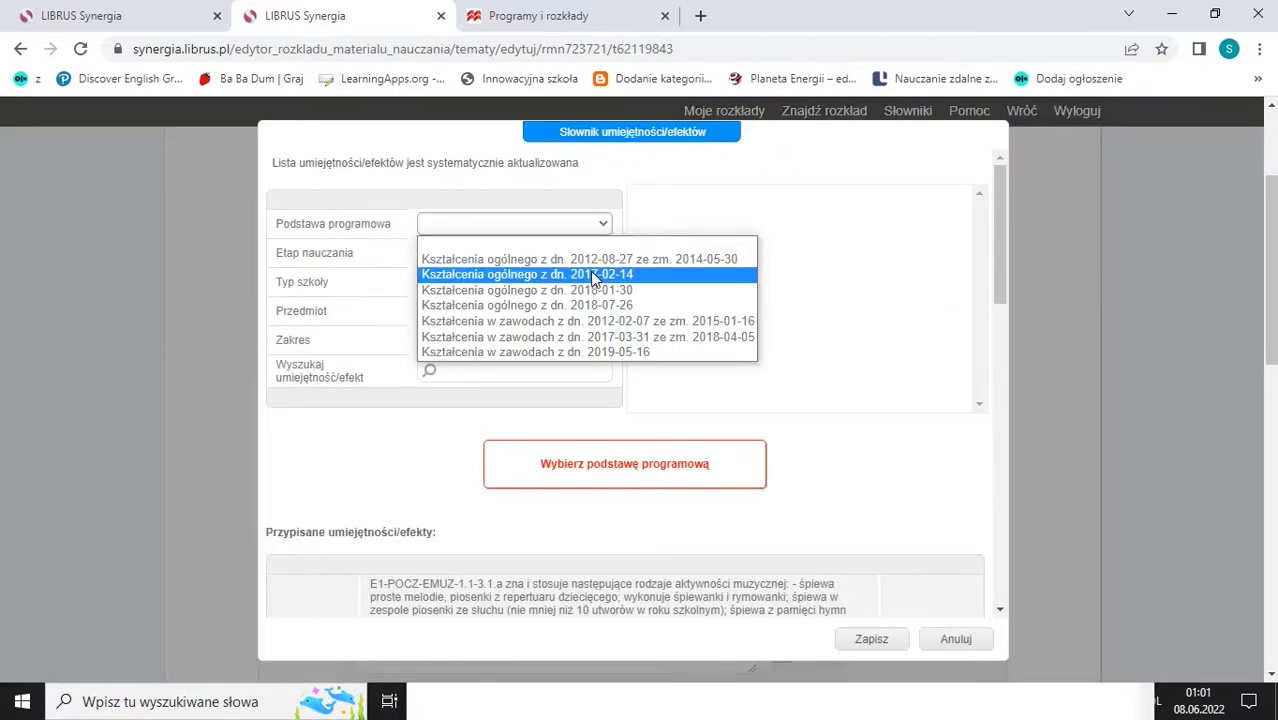
left_click(590, 273)
left_click(585, 255)
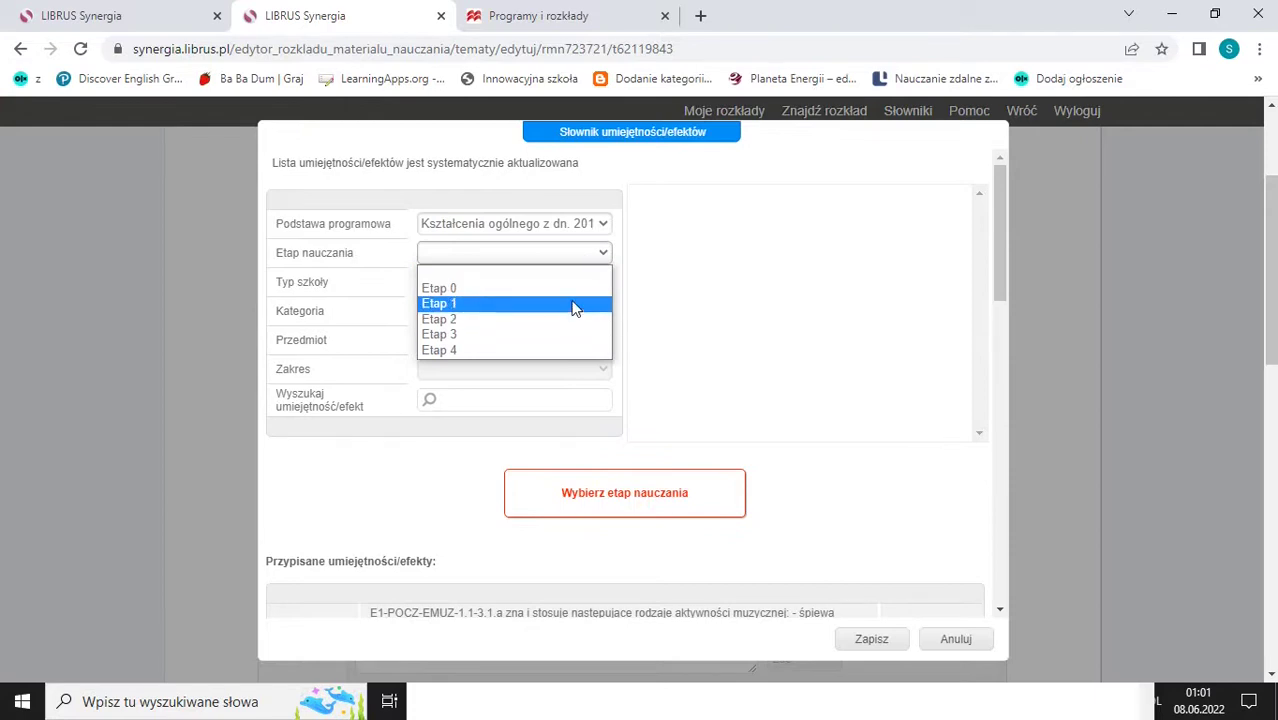
left_click(573, 303)
left_click(562, 282)
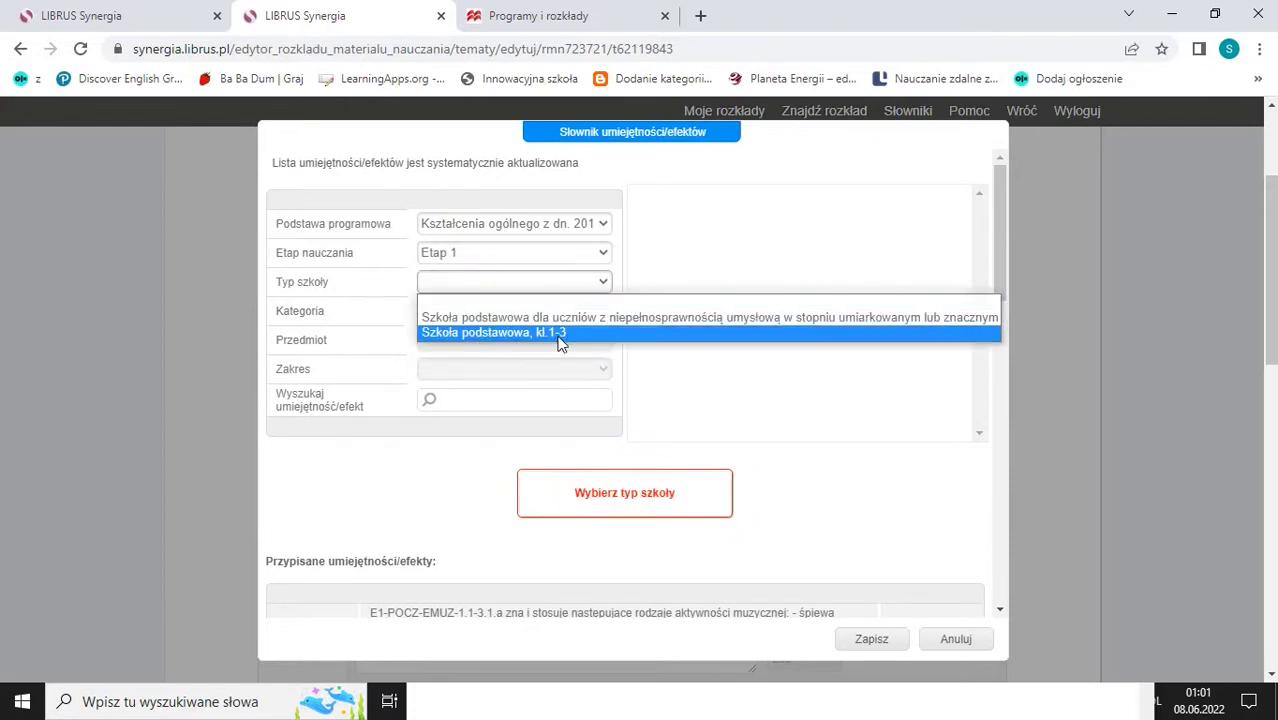
left_click(560, 332)
left_click(561, 318)
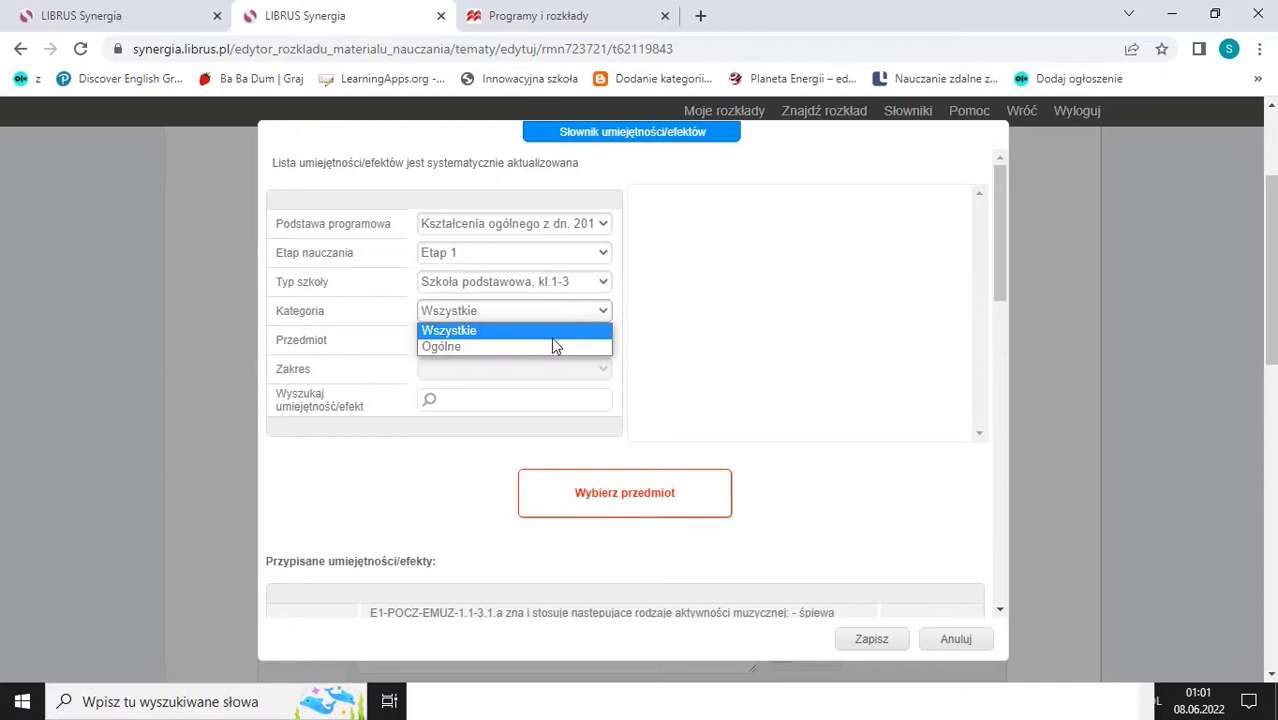
left_click(551, 333)
left_click(550, 334)
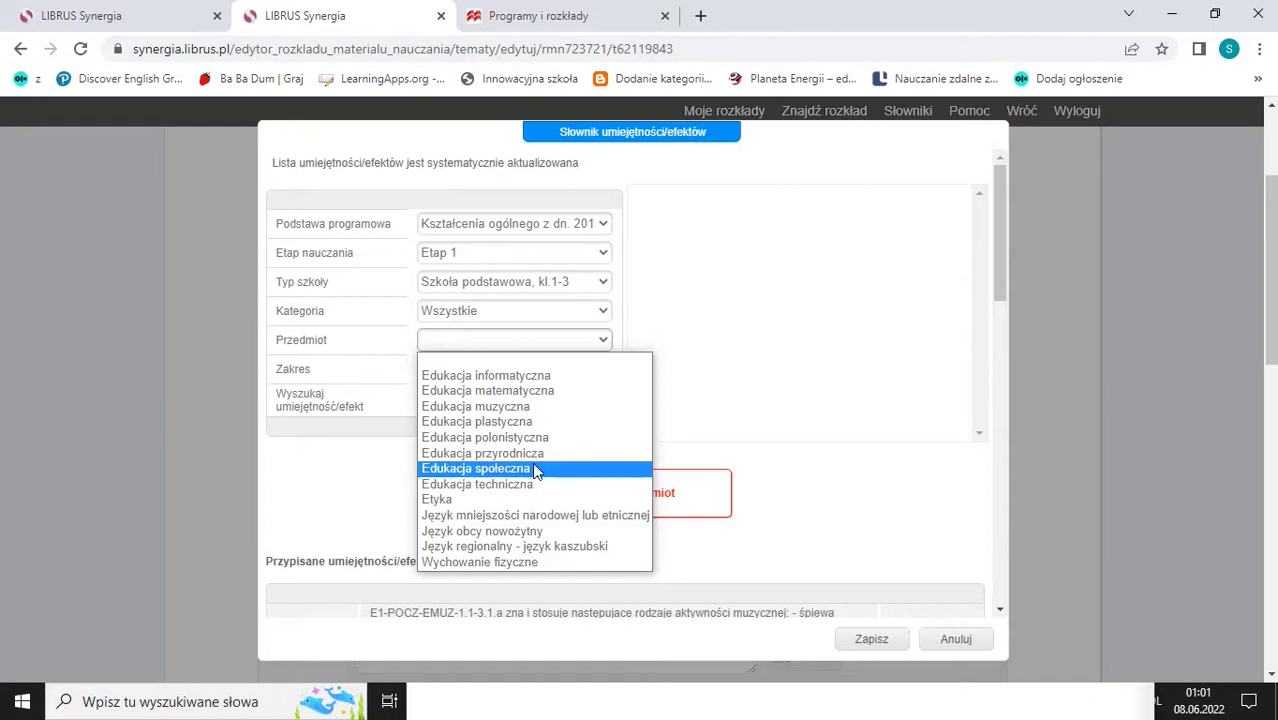
left_click(525, 531)
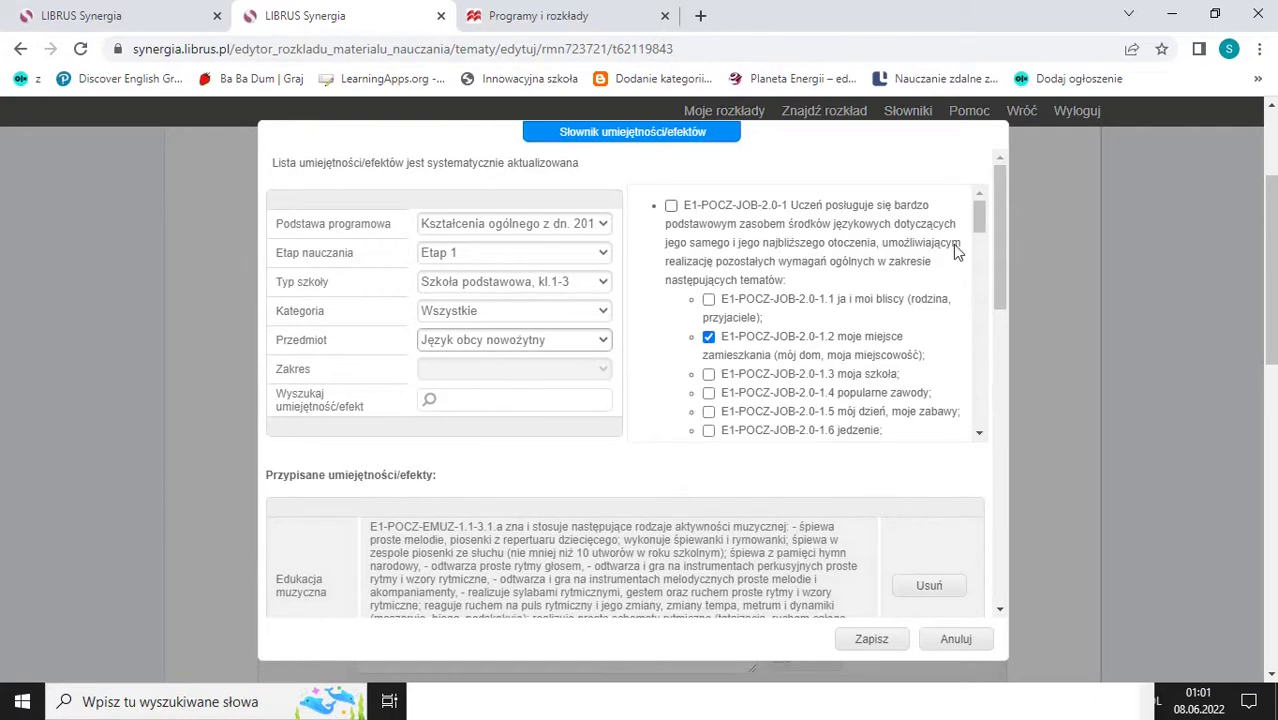
Select skill group E1-POCZ-JOB-2.0-2 for topic 56, but clear its sub-points 2.0-2.1 and 2.0-2.3.
left_click_drag(977, 231, 981, 272)
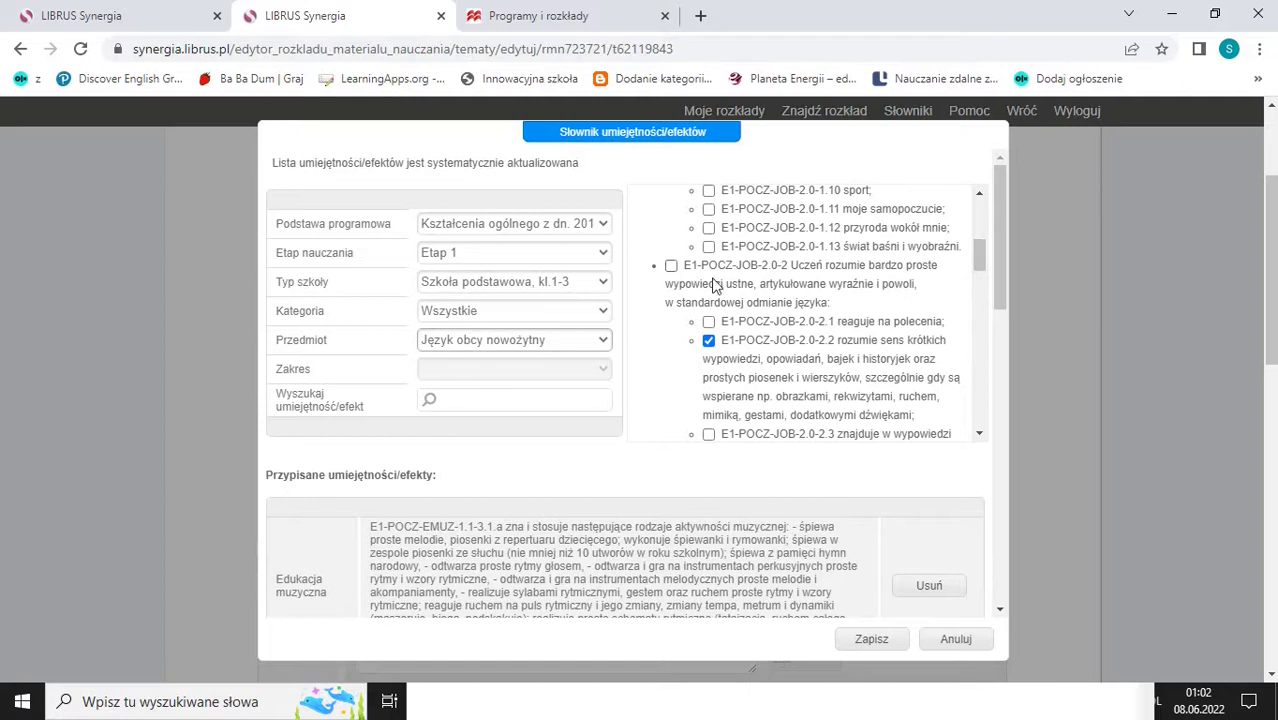
left_click(671, 265)
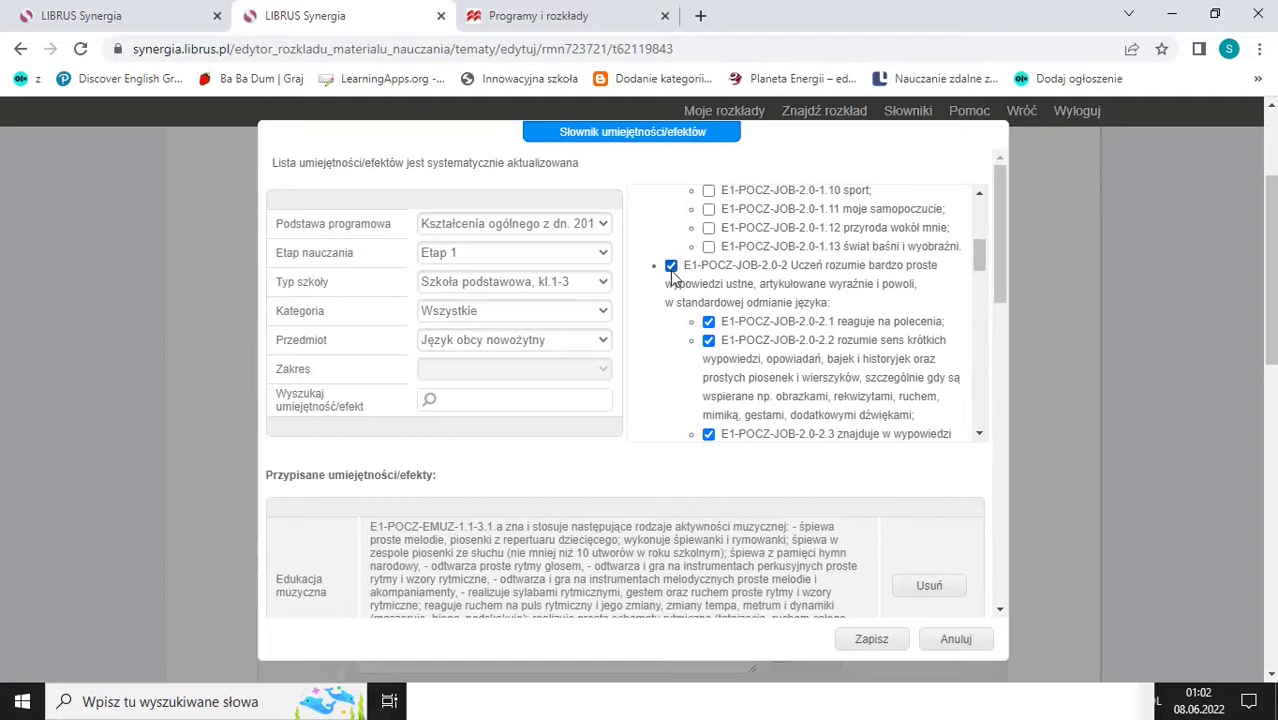
left_click(709, 323)
left_click(709, 435)
Add skill group E1-POCZ-JOB-2.0-3 with both sub-points and skills 2.0-9 and 2.0-11 to topic 56's assigned skills.
left_click_drag(976, 248, 980, 283)
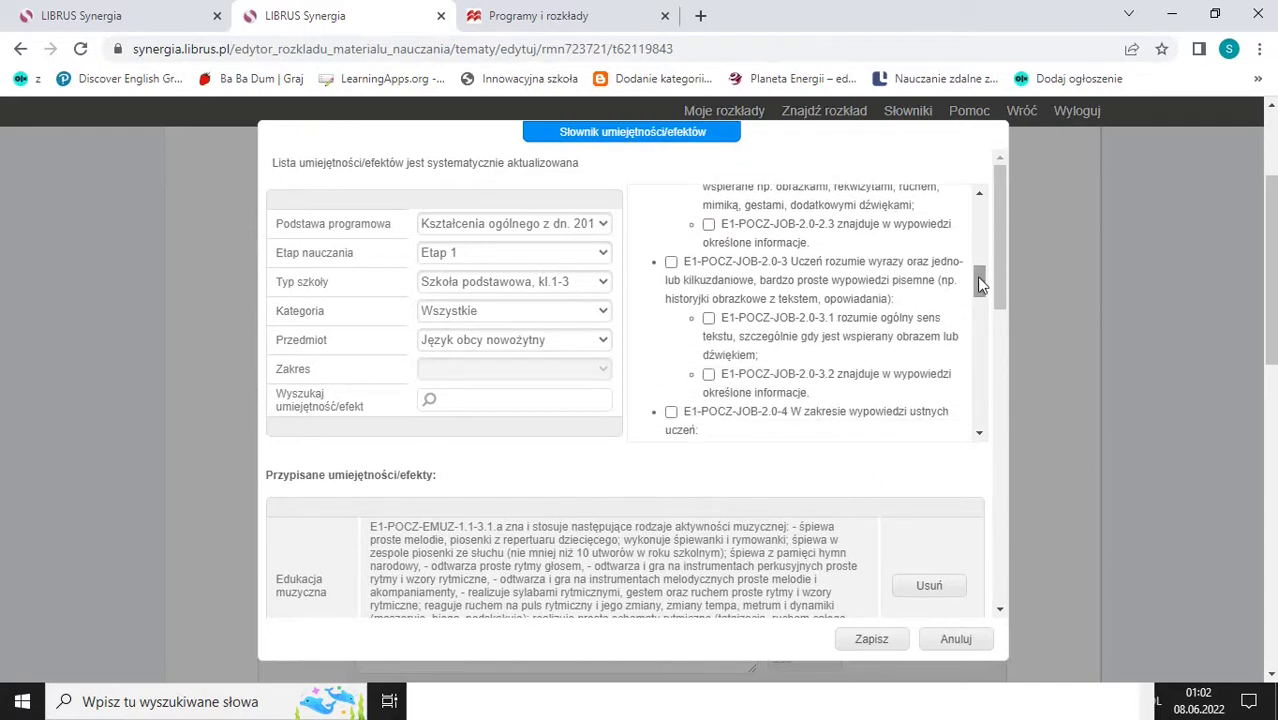
left_click(671, 262)
left_click_drag(979, 283, 979, 420)
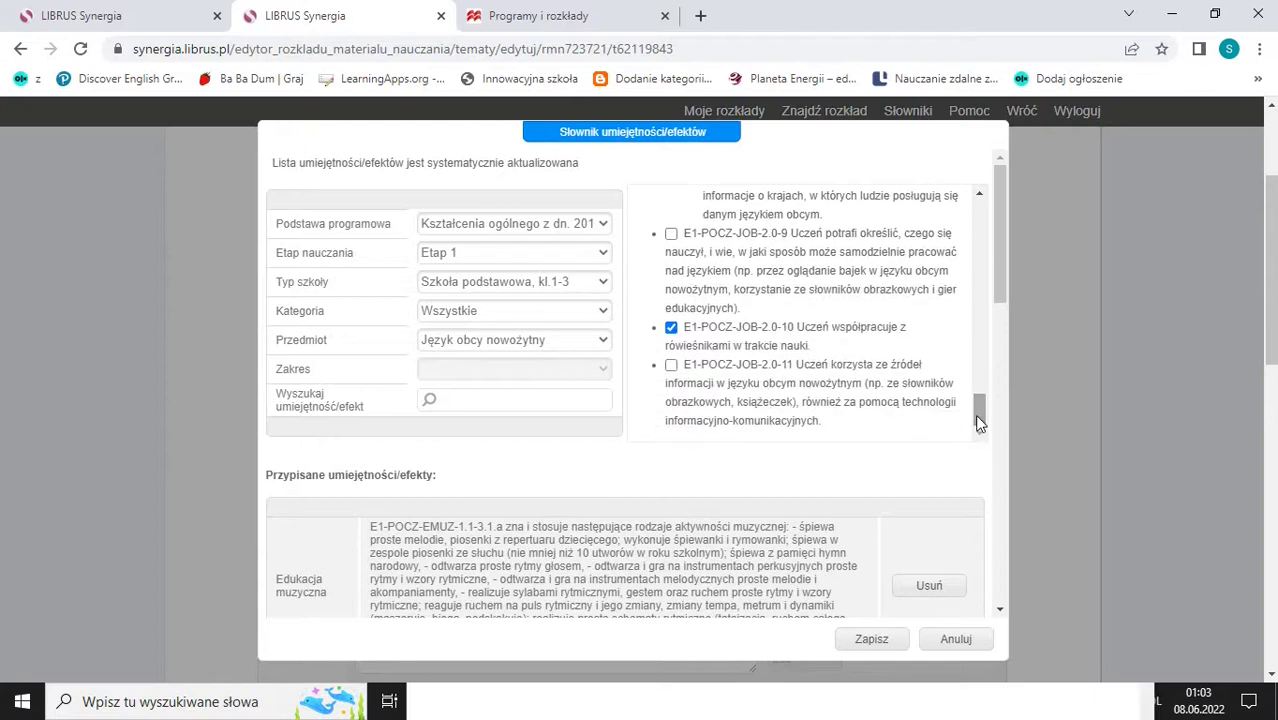
left_click(671, 233)
left_click(871, 639)
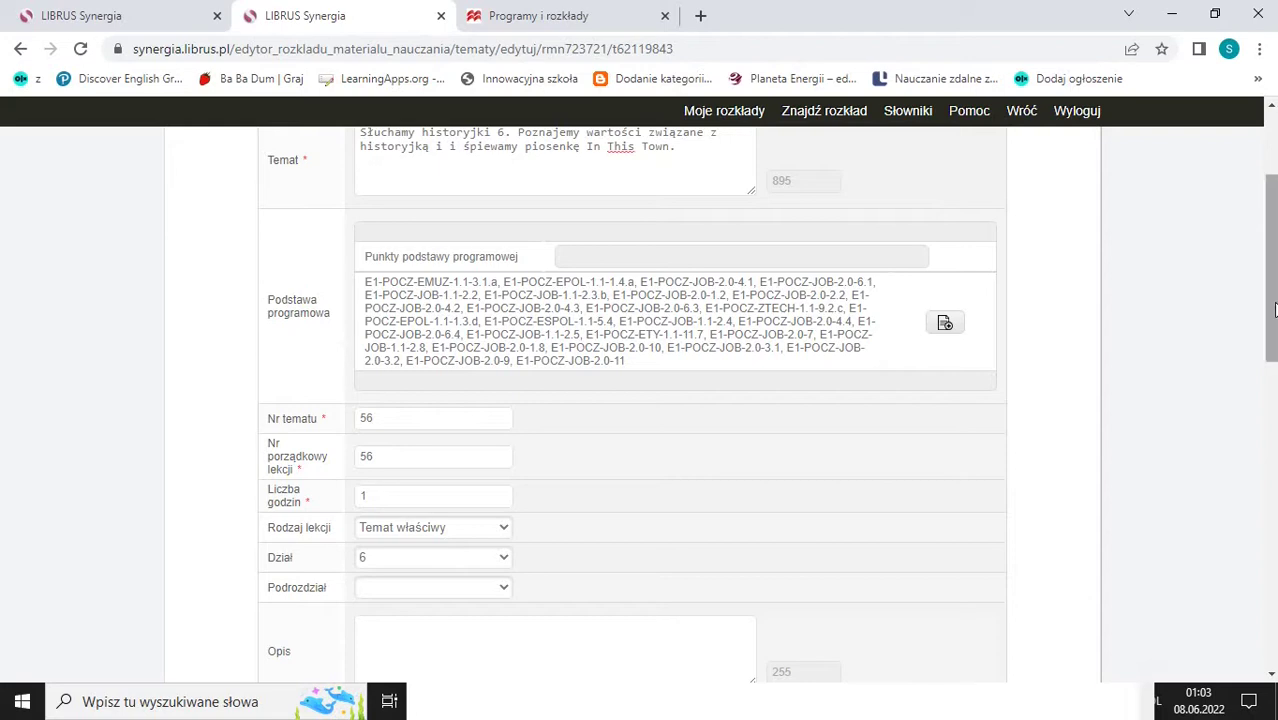
Return to the topic list without saving the topic and check the entries for topics 56 and 57.
left_click_drag(1266, 305, 1264, 171)
left_click(1007, 280)
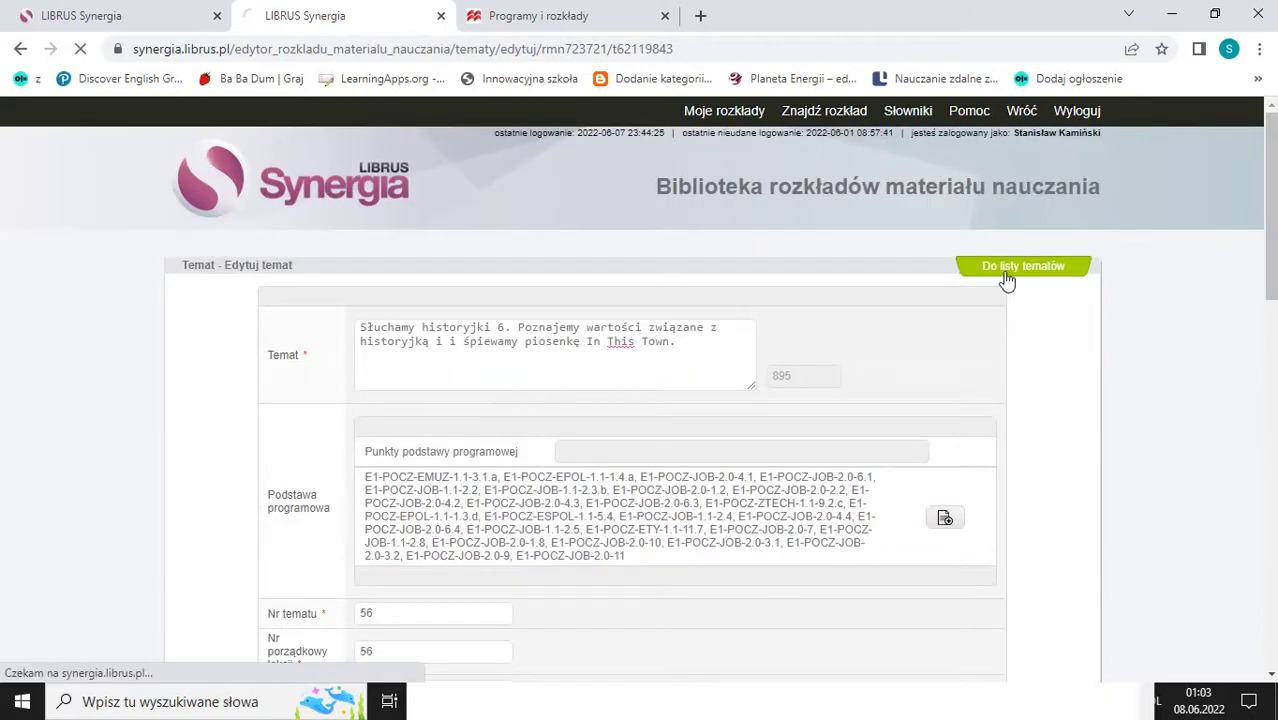
scroll(1268, 238, "down", 3)
left_click_drag(1268, 238, 1274, 590)
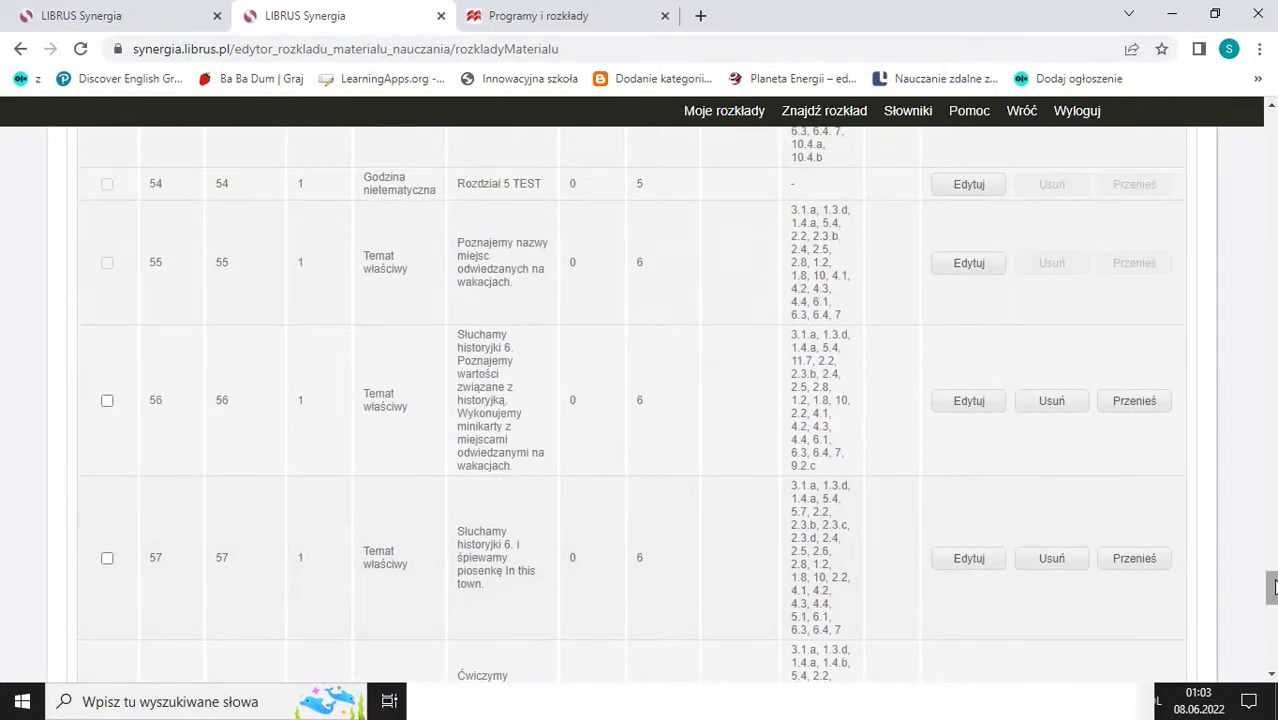
mouse_move(1272, 588)
left_mouse_down()
mouse_move(1272, 520)
mouse_move(1273, 596)
left_mouse_up()
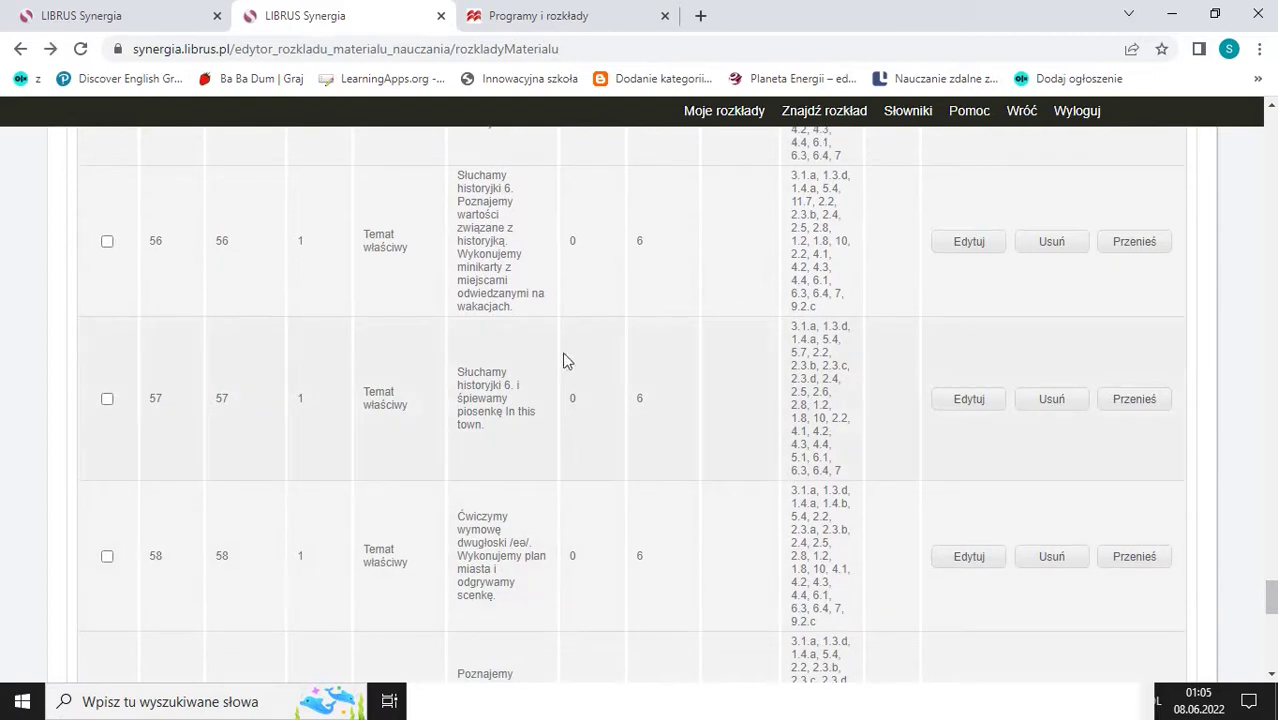
Reopen topic 56 for editing and replace its text after "historyjką" with "i śpiewamy piosenkę In This Town.".
left_click(986, 248)
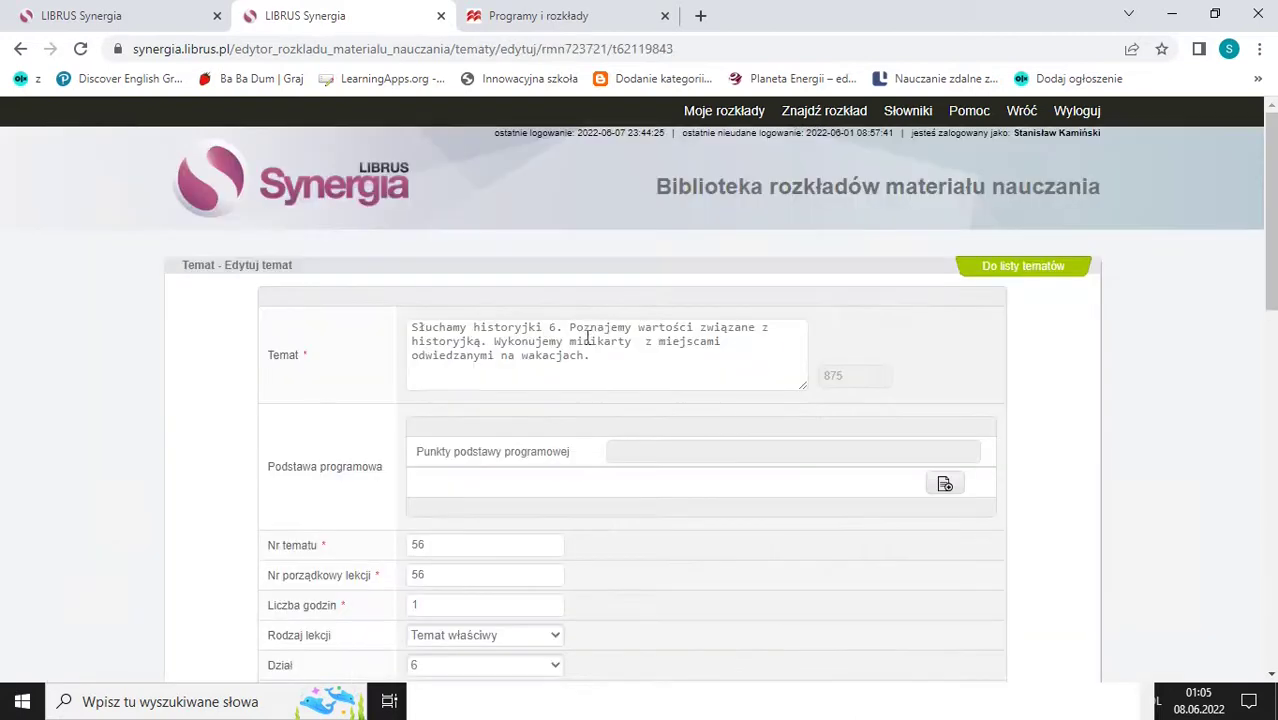
left_click_drag(562, 357, 437, 345)
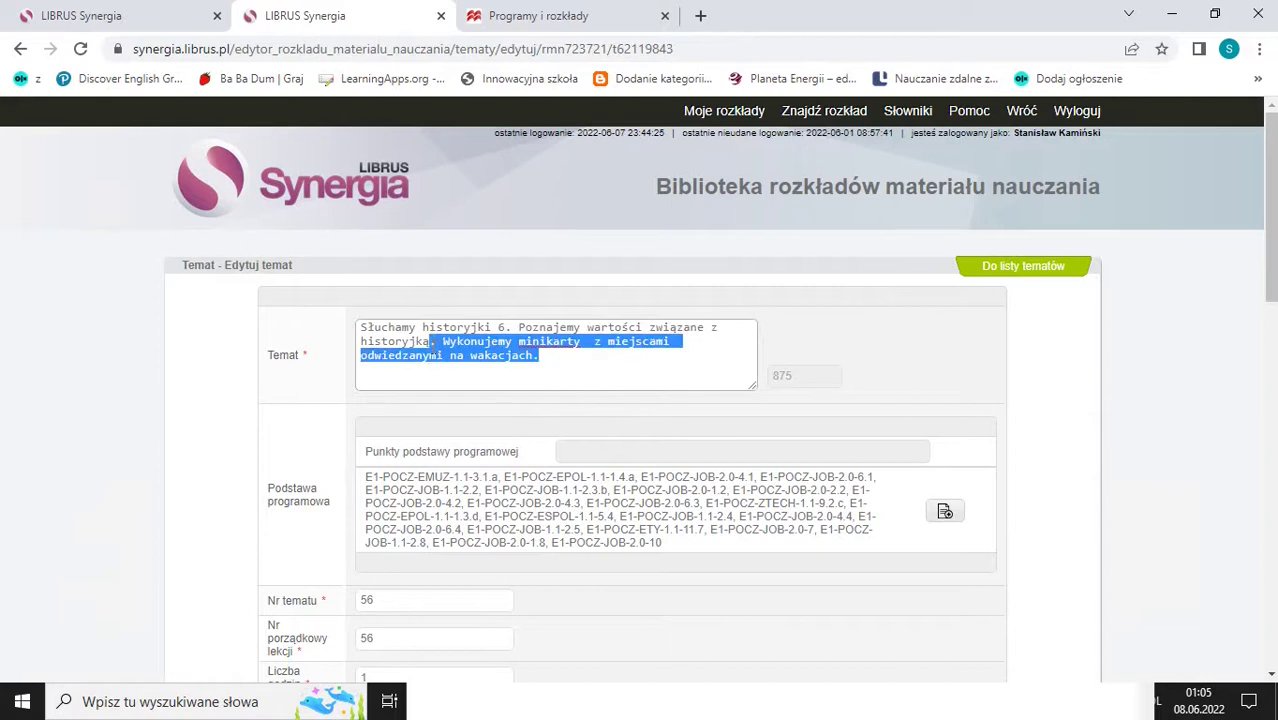
key("BackSpace")
type("i śpiewamy piosenkę In this town.")
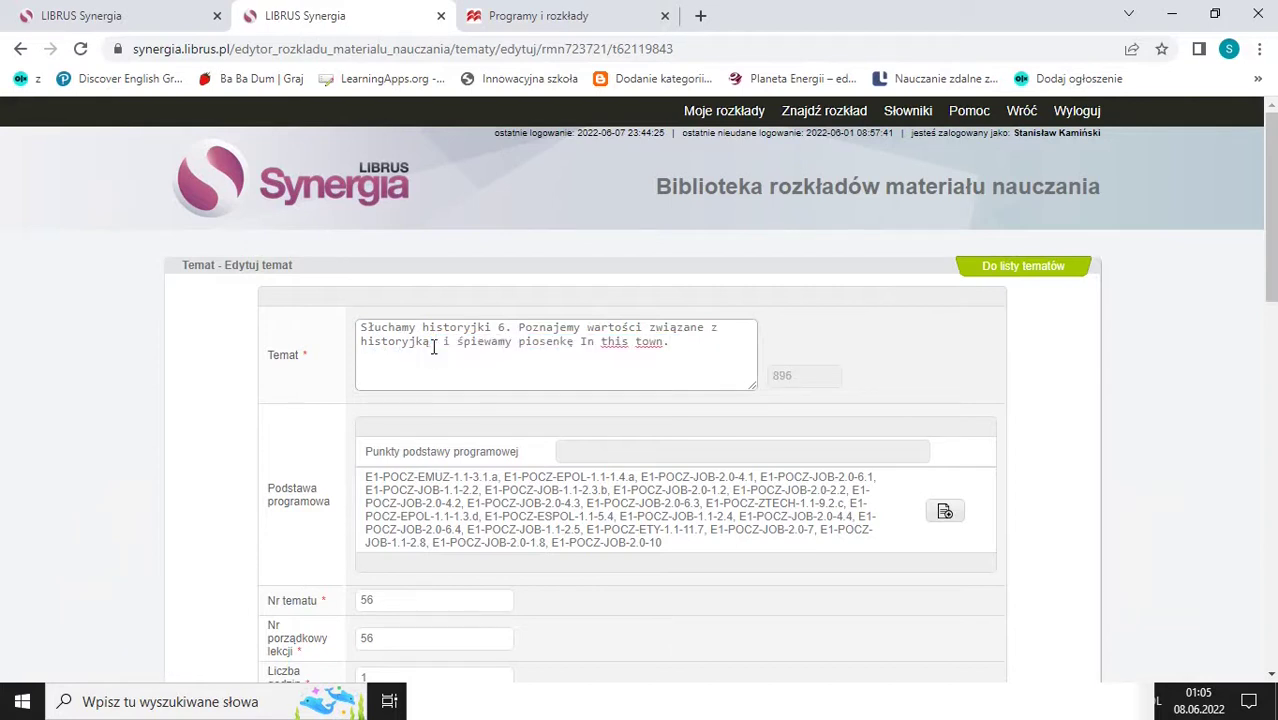
left_click(607, 344)
key("BackSpace")
type("T")
Filter topic 56's skills dictionary to general education of 2017-02-14, Etap 1, "Szkoła podstawowa, kl.1-3", category Wszystkie, subject "Język obcy nowożytny".
left_click(948, 514)
left_click(604, 223)
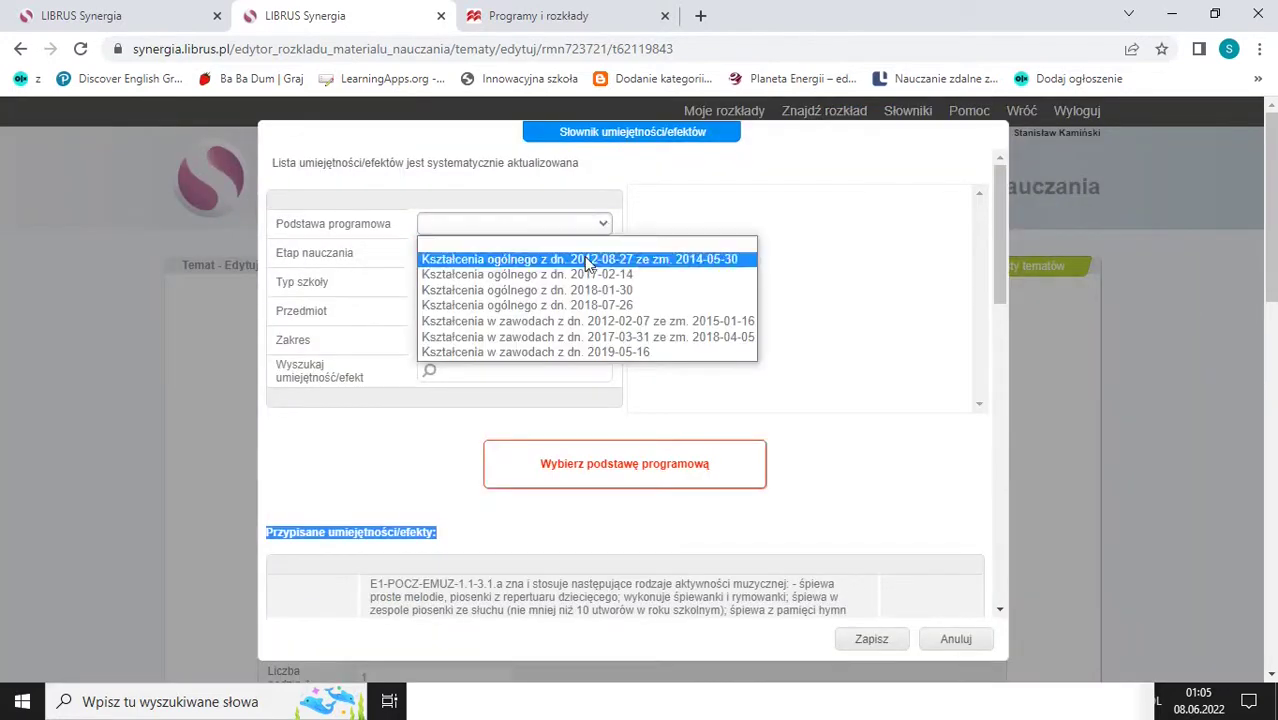
left_click(585, 272)
left_click(588, 252)
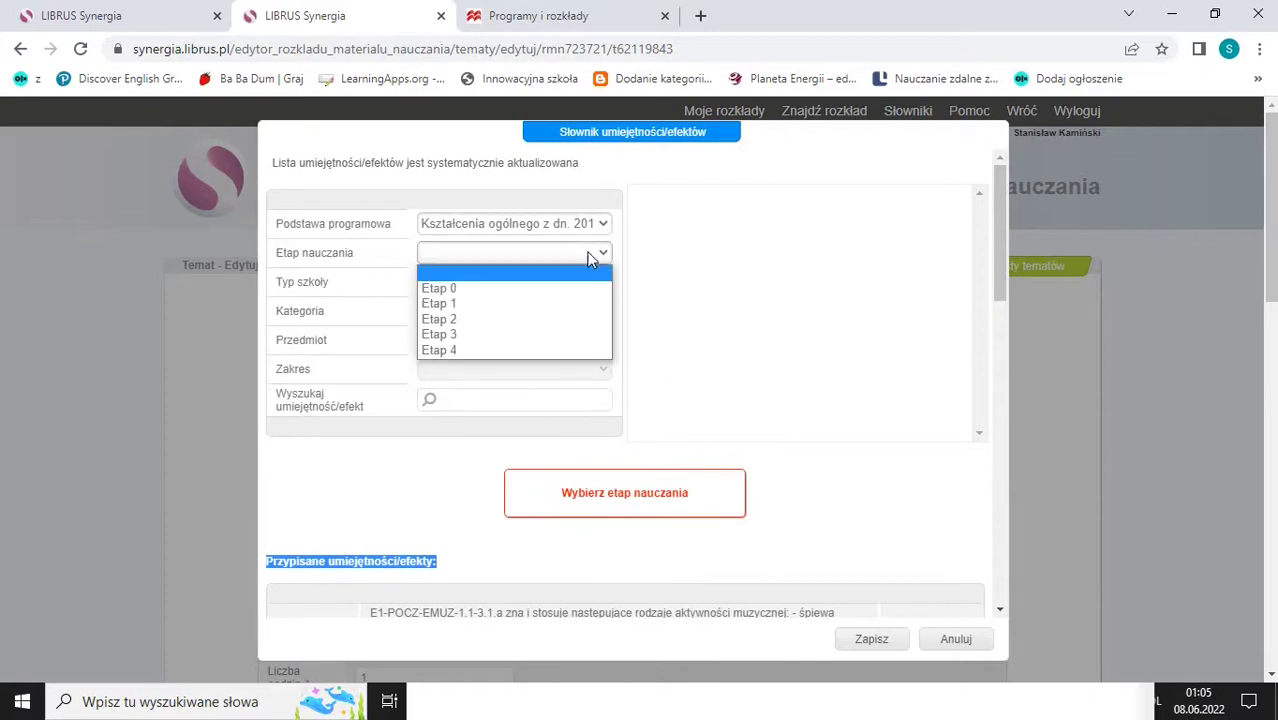
left_click(579, 290)
left_click(569, 288)
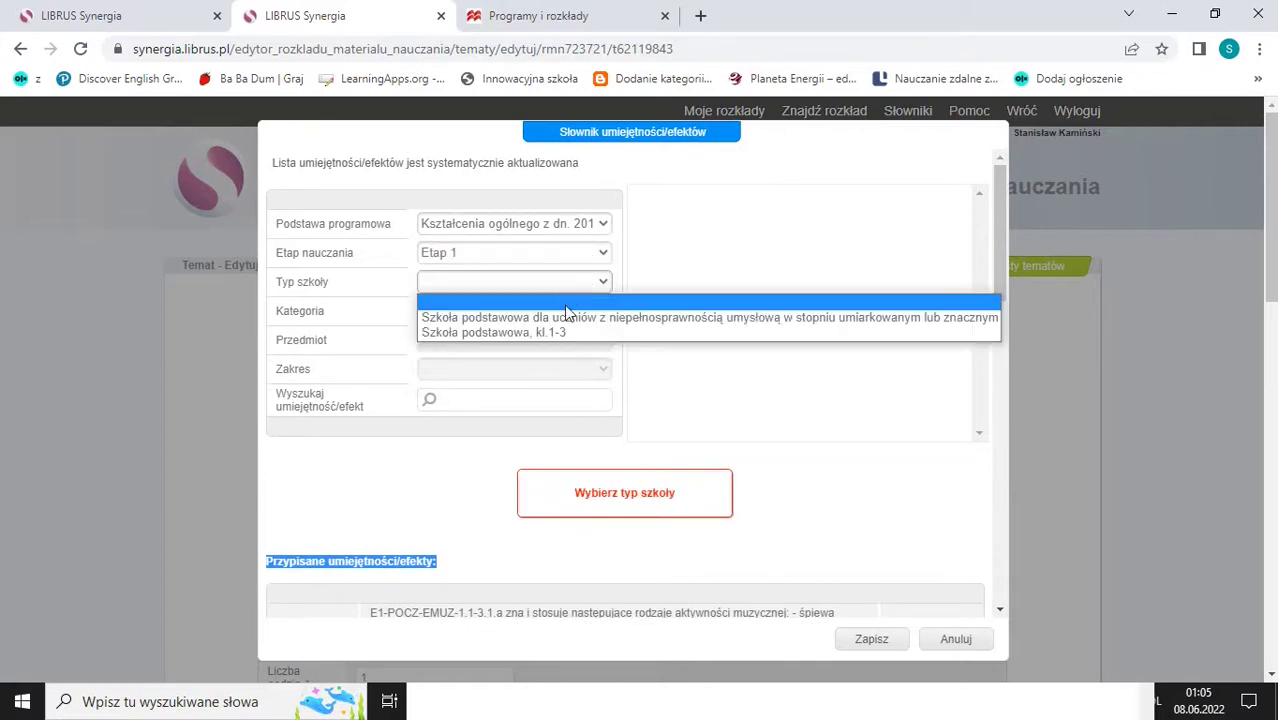
left_click(561, 326)
left_click(561, 320)
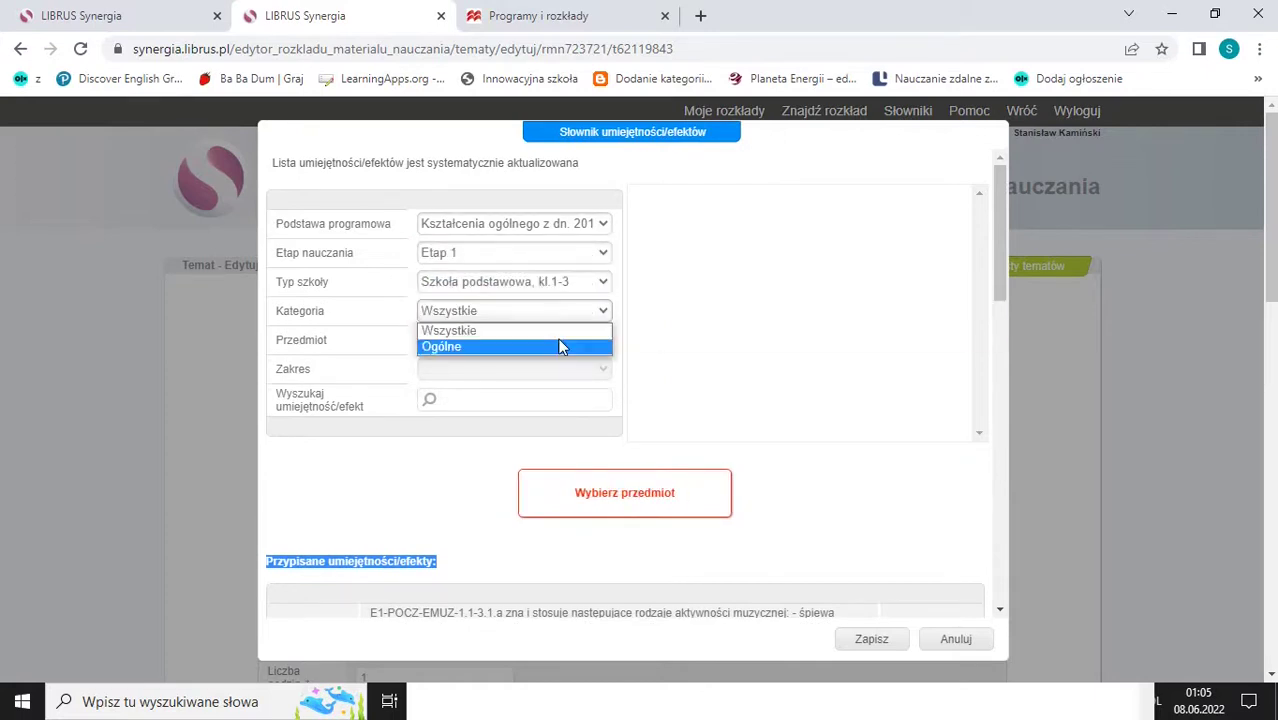
left_click(559, 330)
left_click(563, 340)
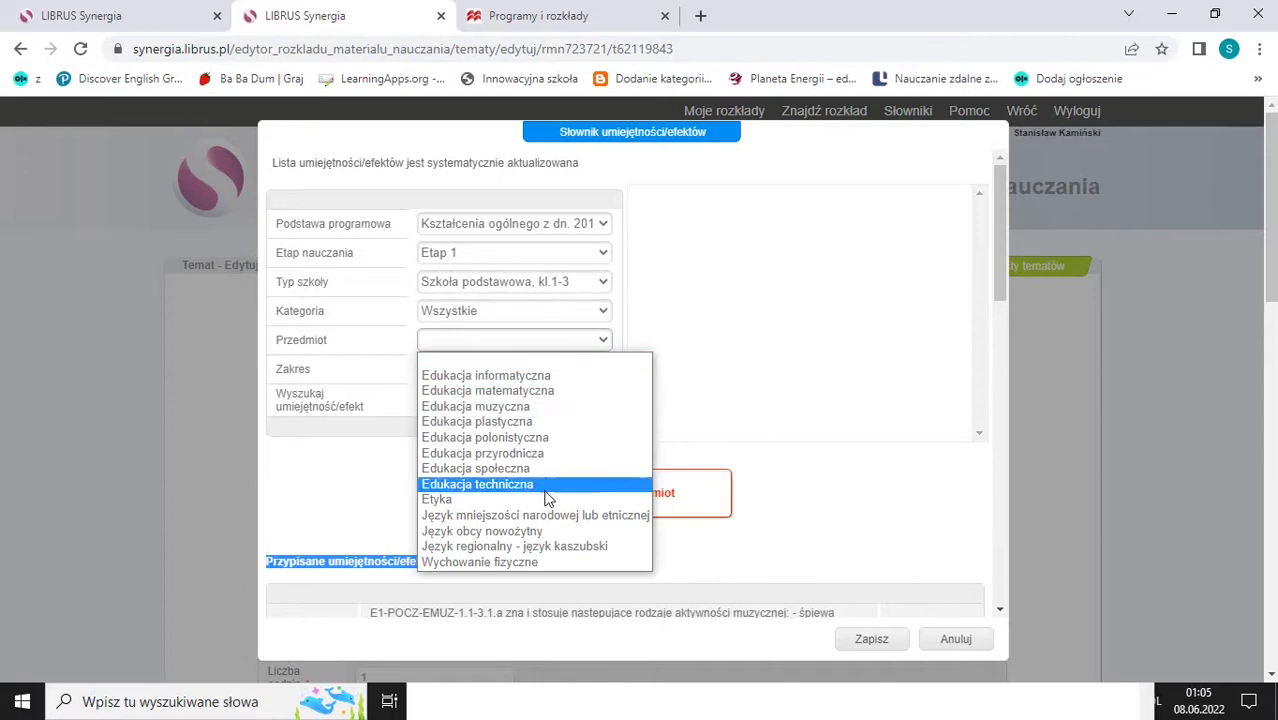
left_click(541, 531)
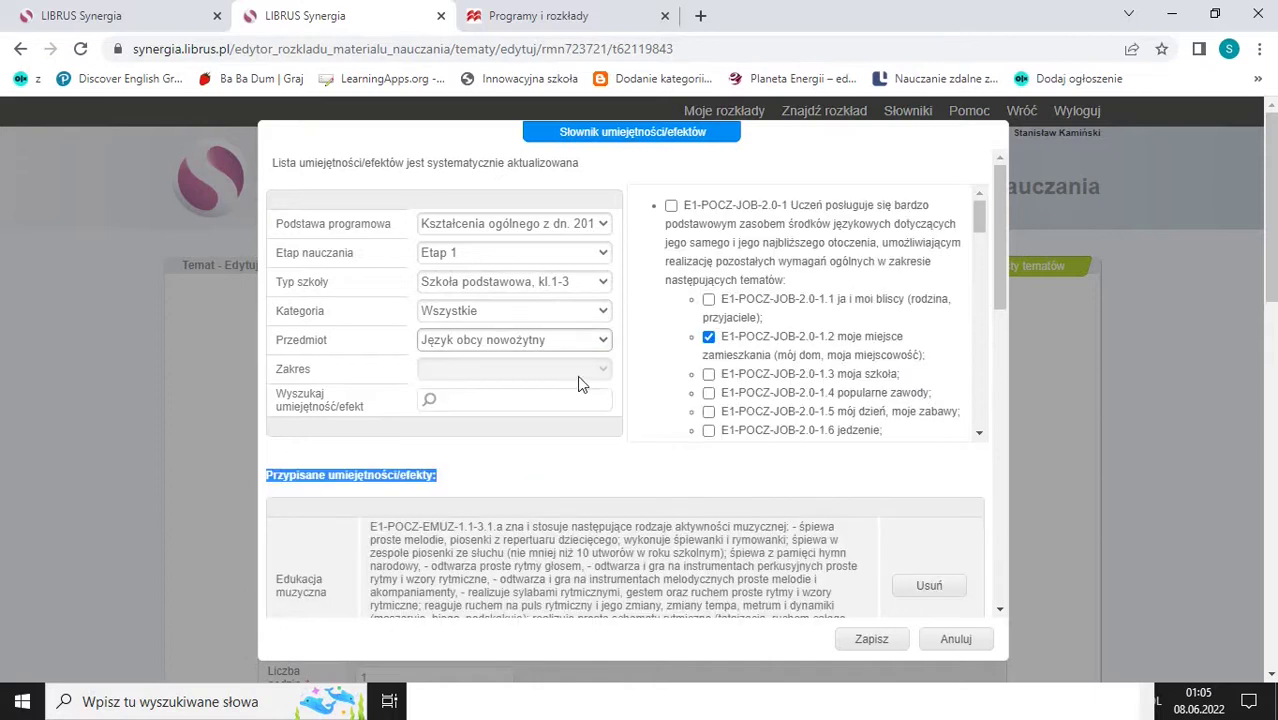
Assign skill groups E1-POCZ-JOB-2.0-2 and 2.0-3 with all sub-points, plus 2.0-9 and 2.0-11, and save topic 56.
left_click_drag(990, 214, 979, 260)
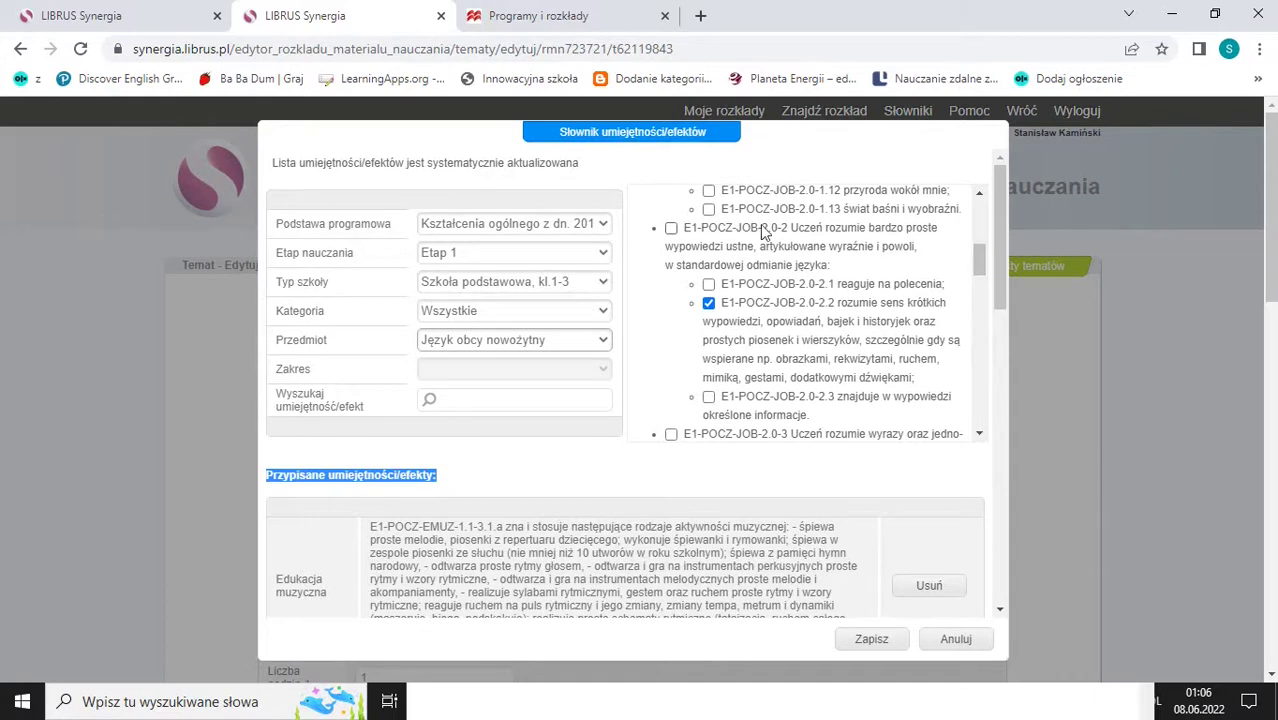
left_click(671, 228)
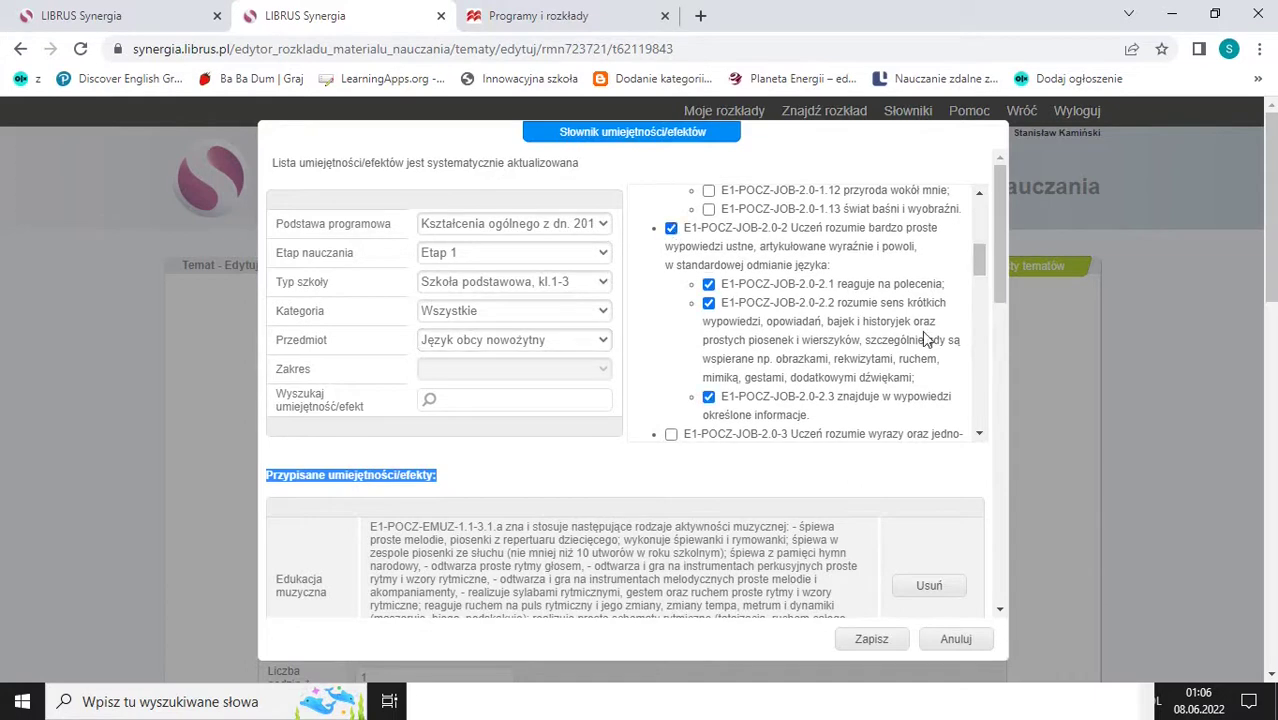
left_click_drag(978, 267, 981, 297)
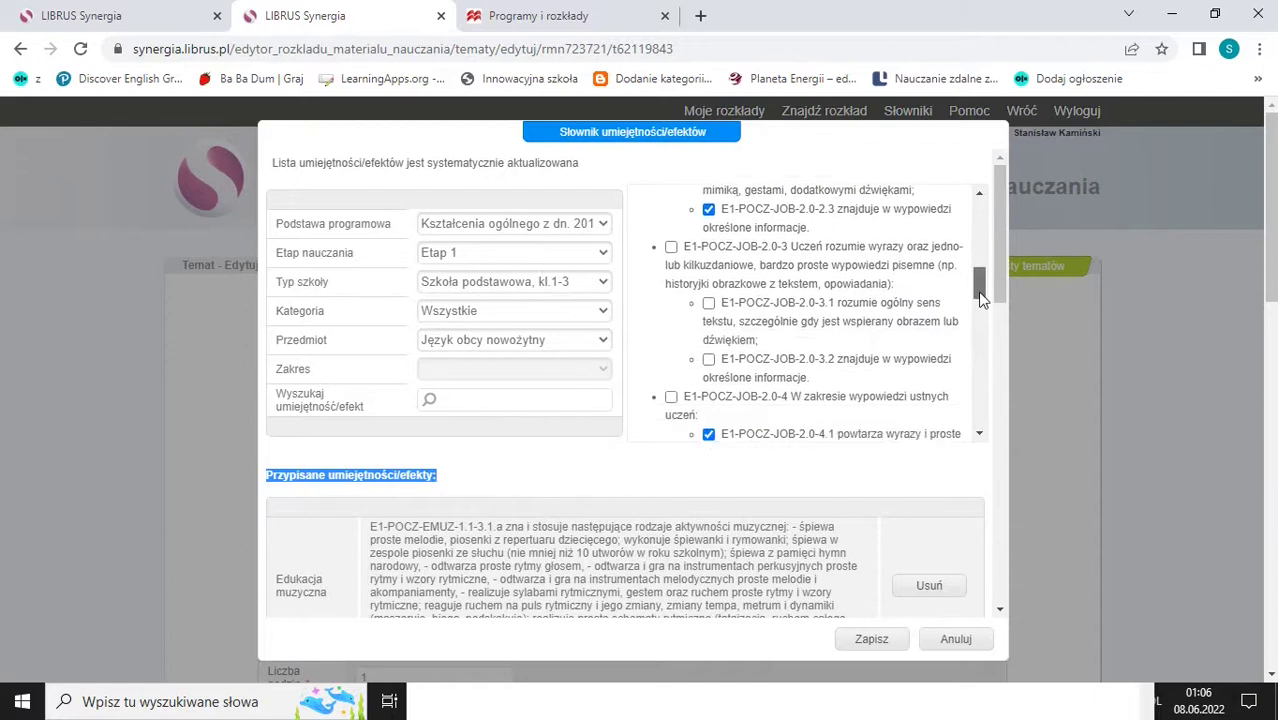
left_click(671, 247)
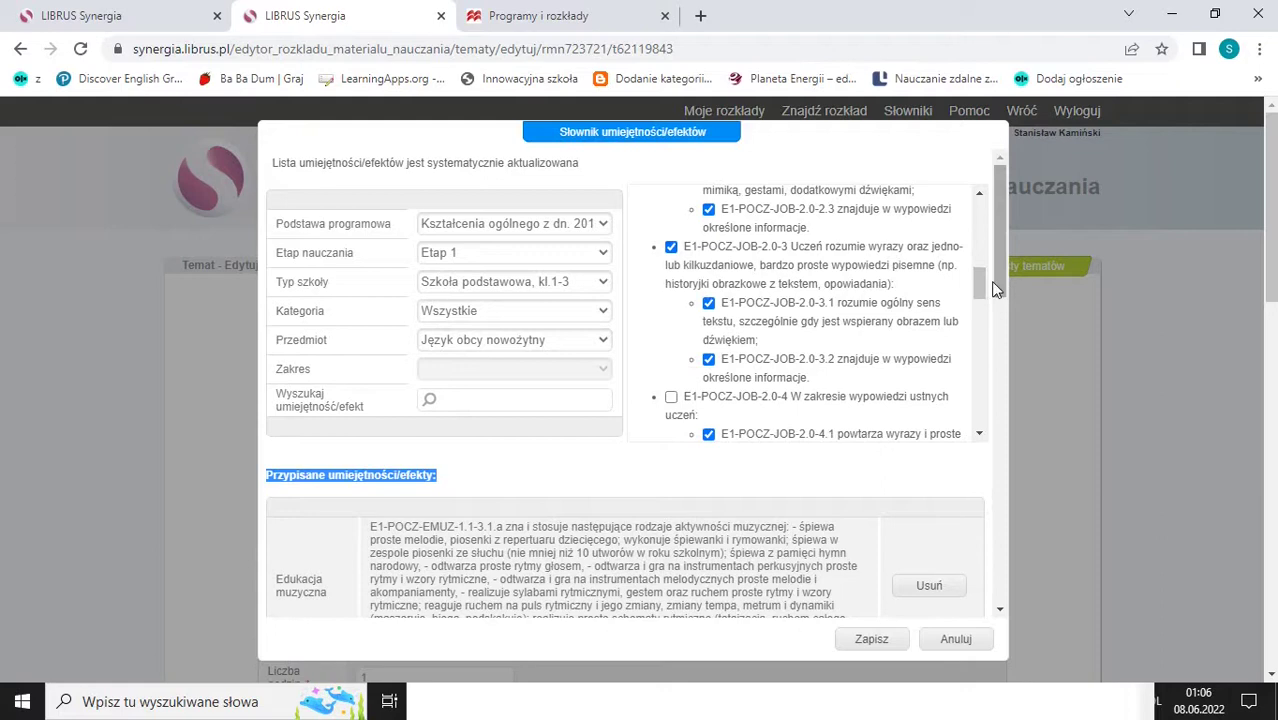
left_click_drag(979, 290, 968, 428)
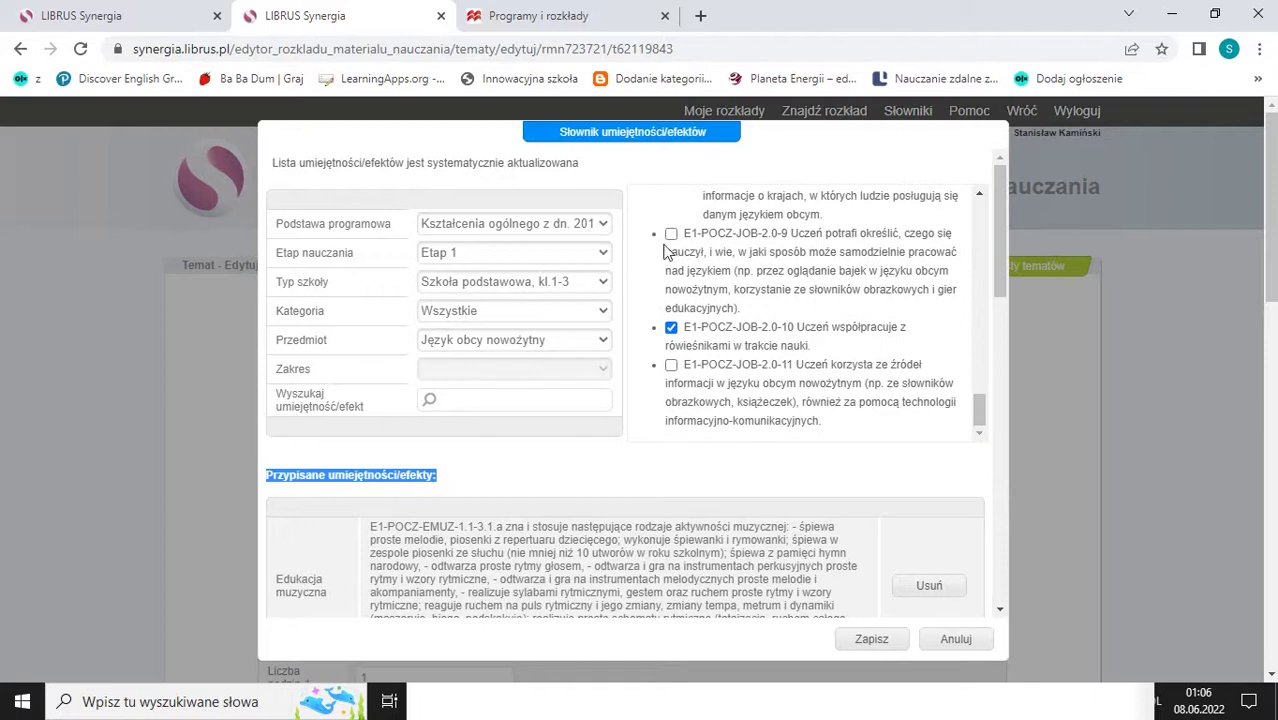
left_click(671, 234)
left_click(866, 644)
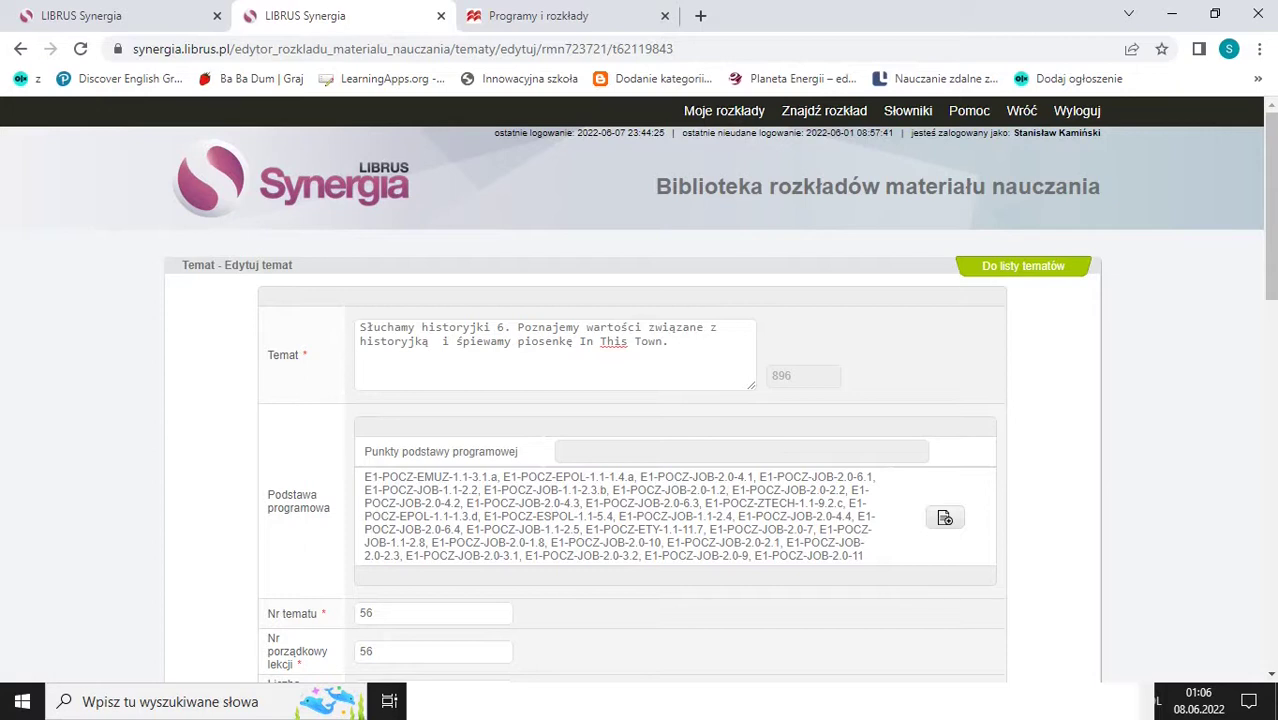
left_click_drag(1267, 296, 1260, 441)
left_click(645, 524)
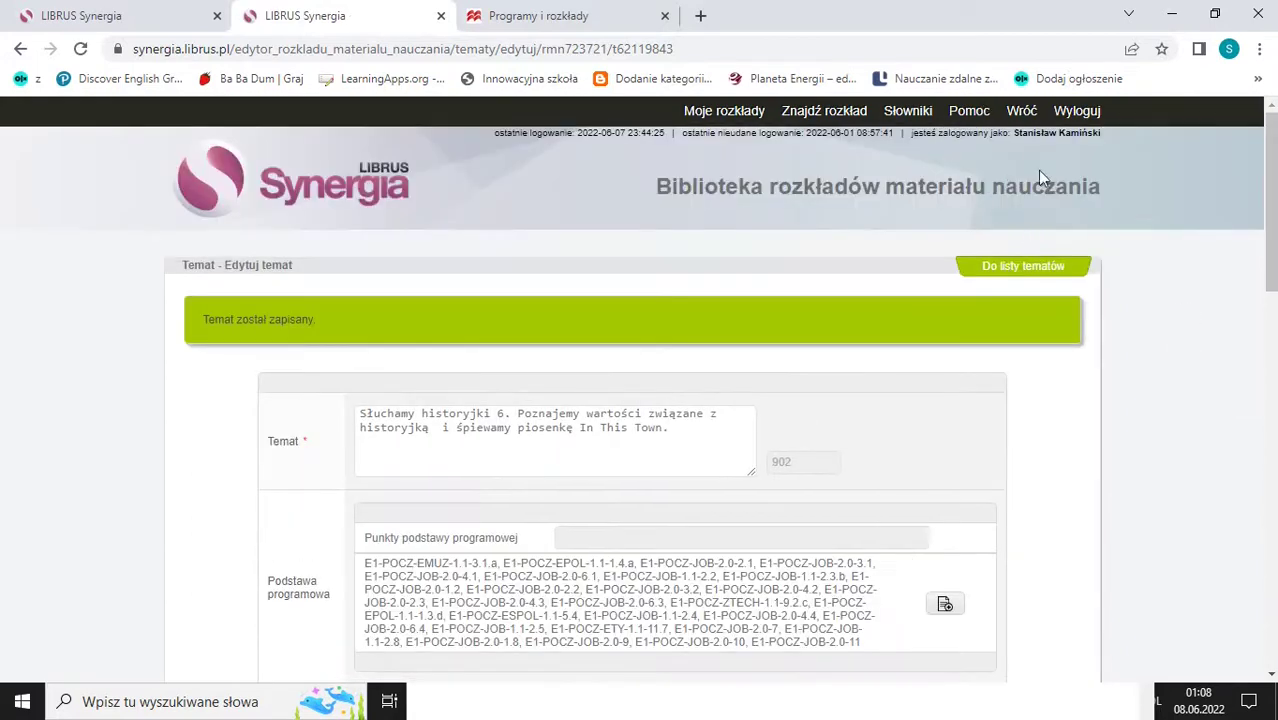
Return to the topic list and delete topic 57, "Słuchamy historyjki 6. i śpiewamy piosenkę In this town.".
left_click(1033, 270)
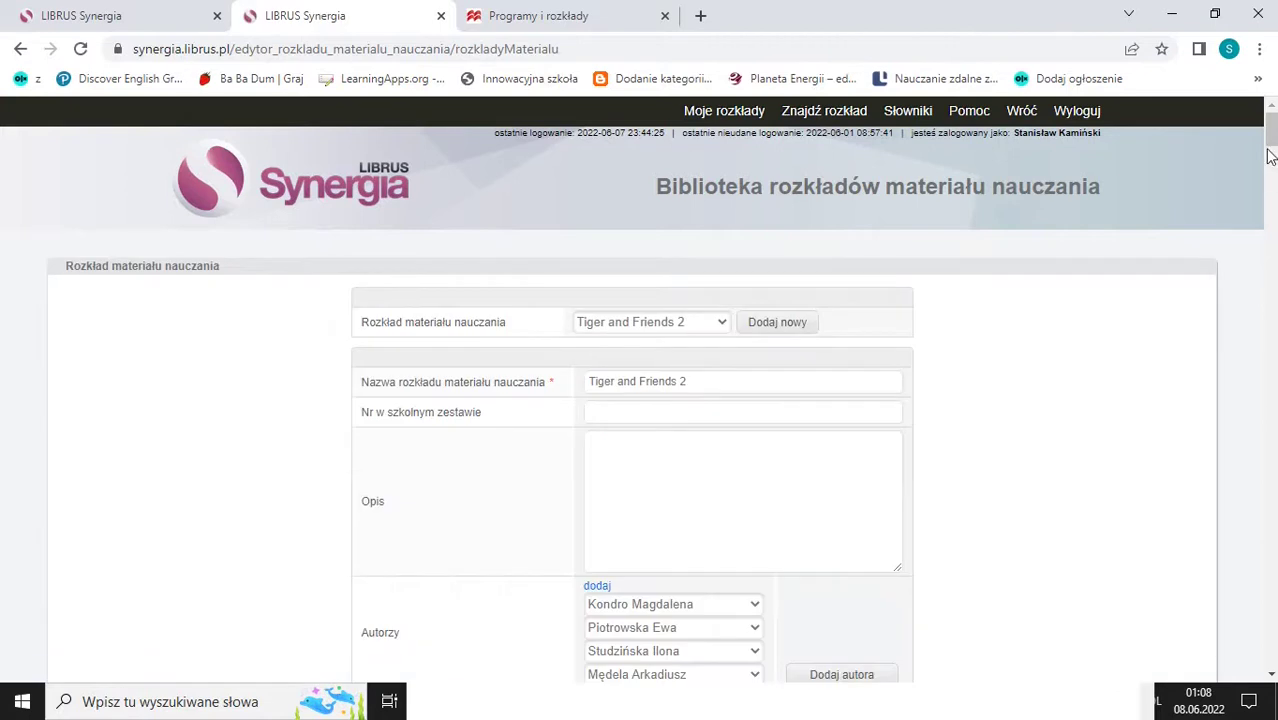
left_click_drag(1270, 155, 1241, 604)
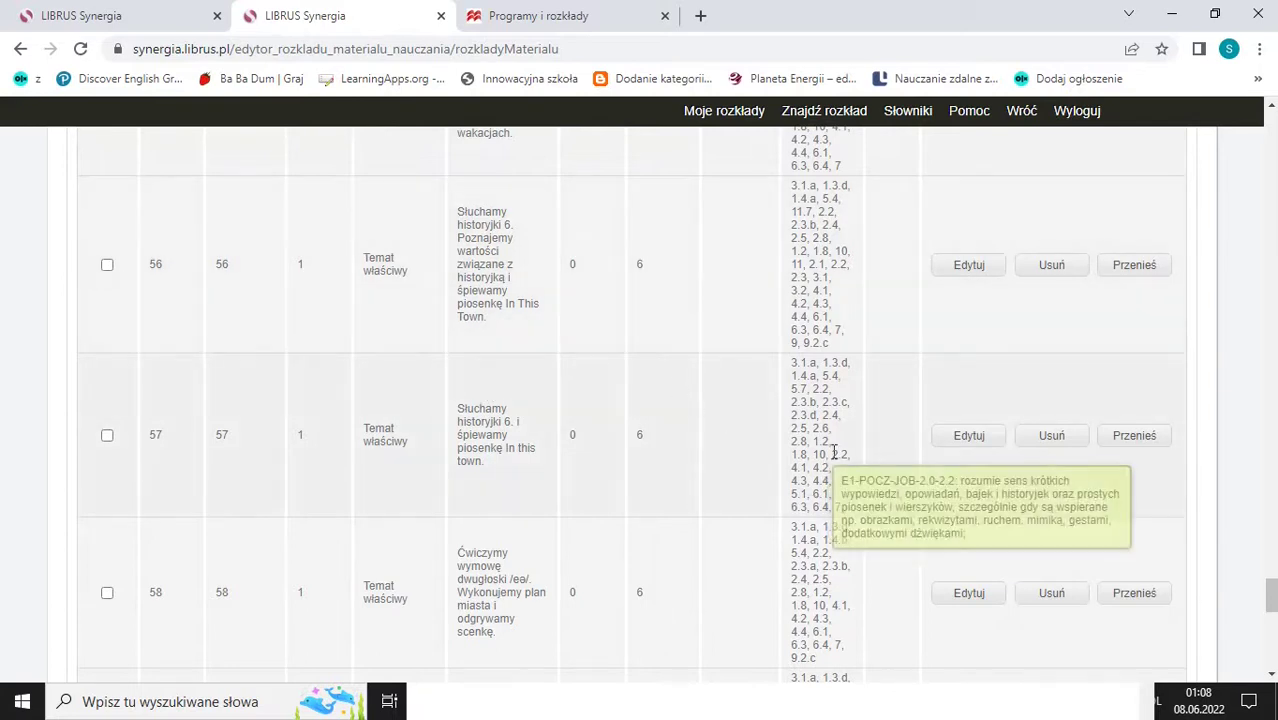
left_click(1050, 436)
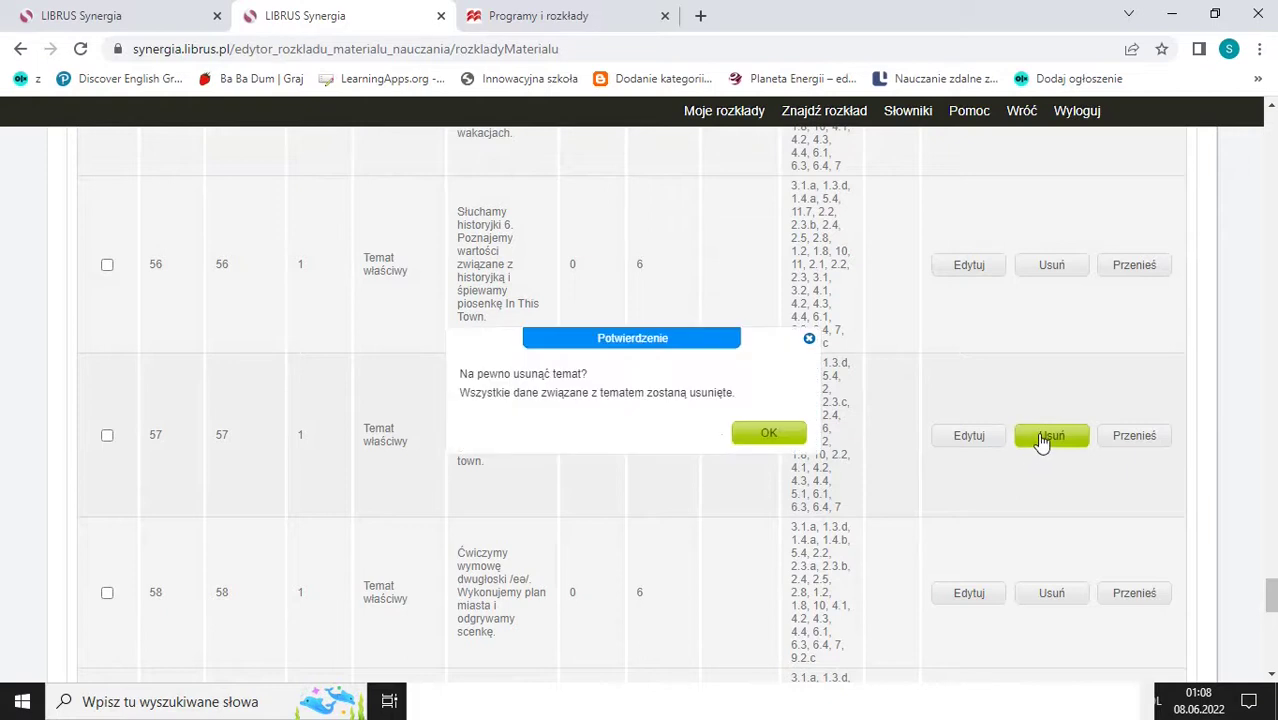
left_click(742, 440)
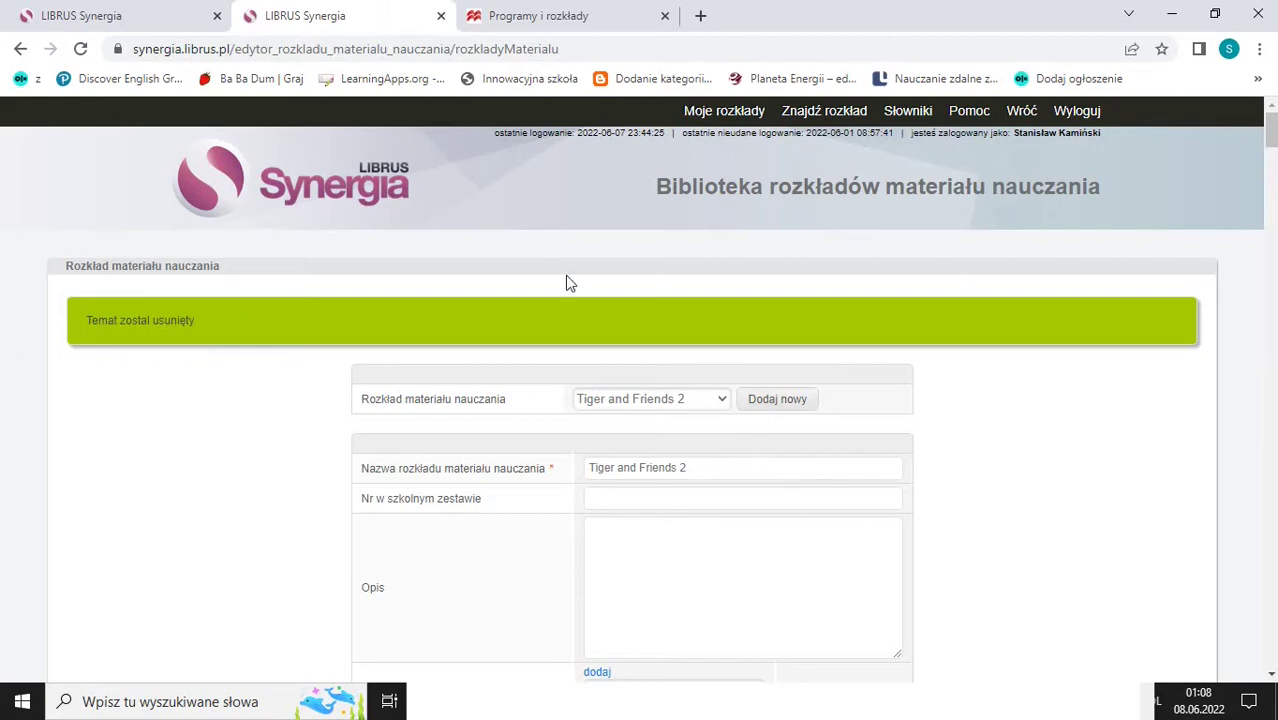
Reload the lesson planning page and examine the section 6 topics offered from the assigned curriculum.
left_click(137, 10)
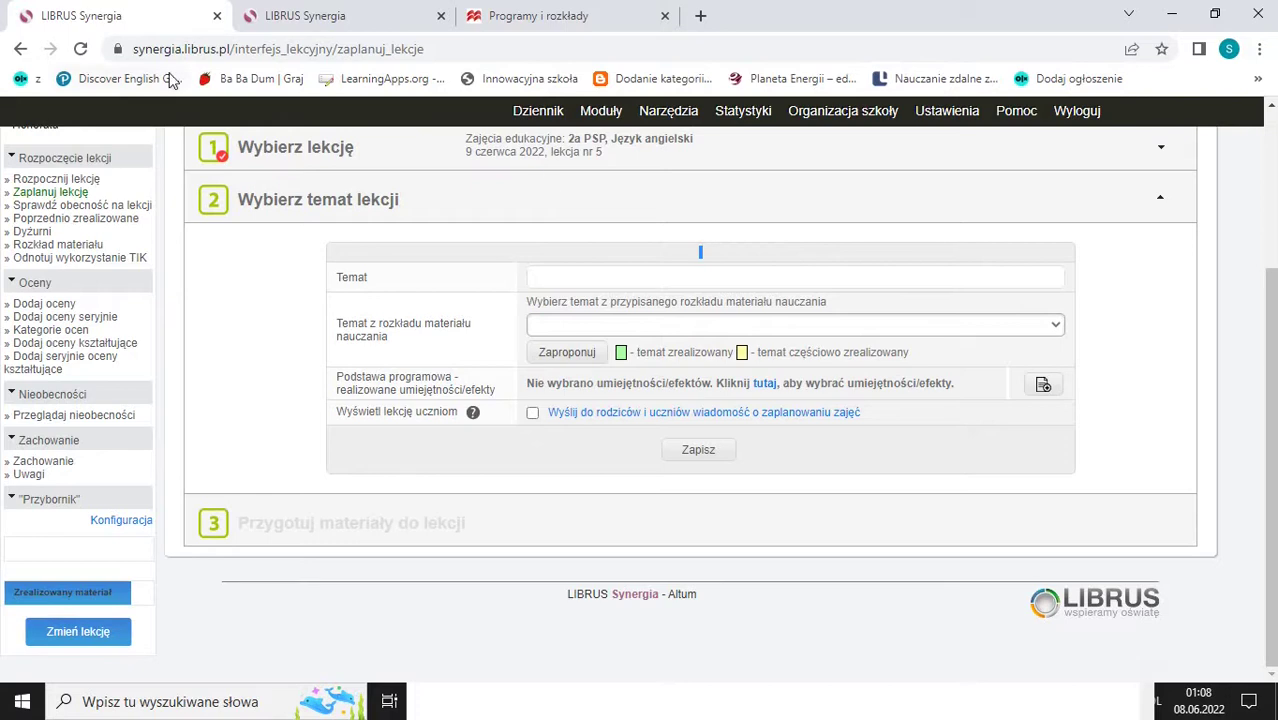
left_click(74, 53)
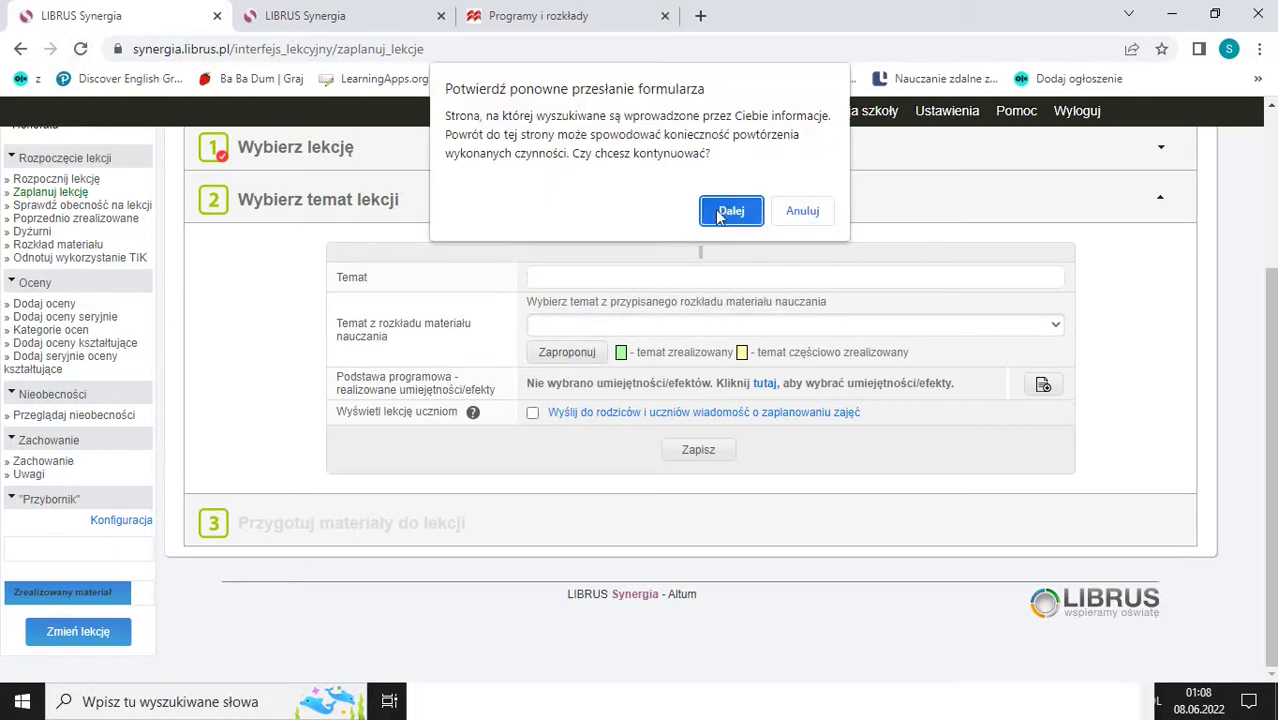
left_click(729, 212)
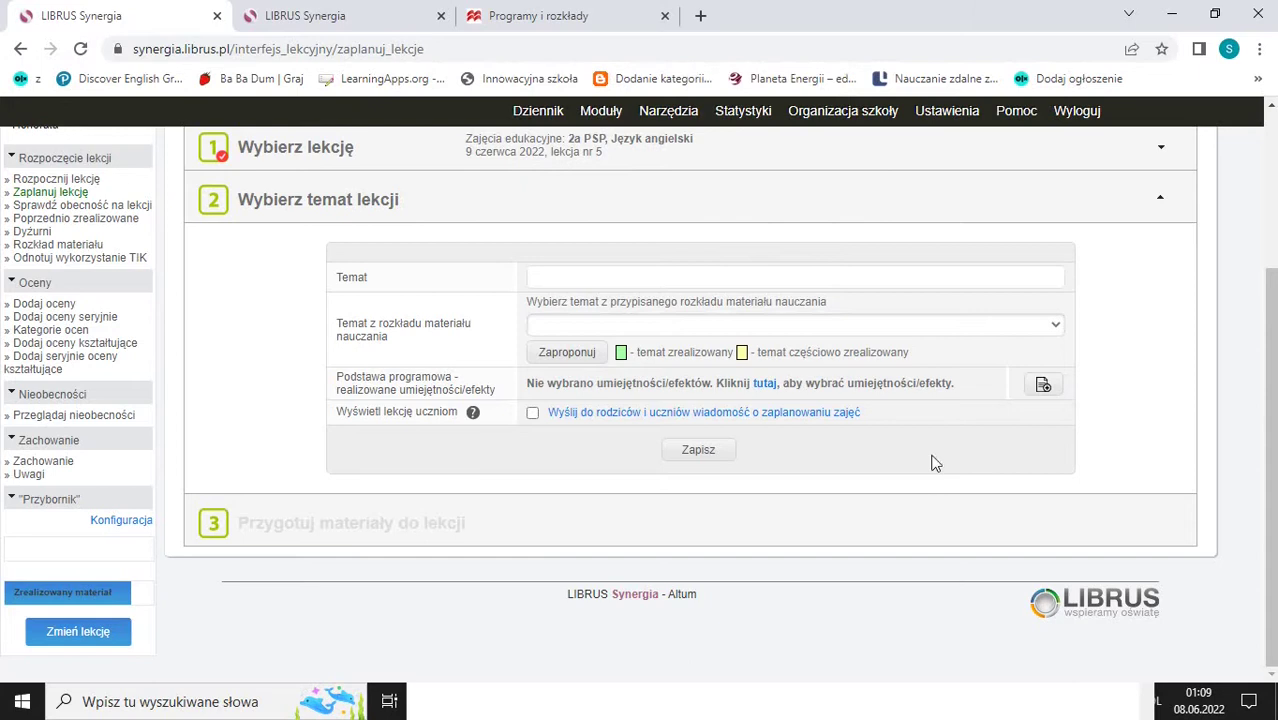
left_click(905, 324)
left_click_drag(1254, 392, 1257, 605)
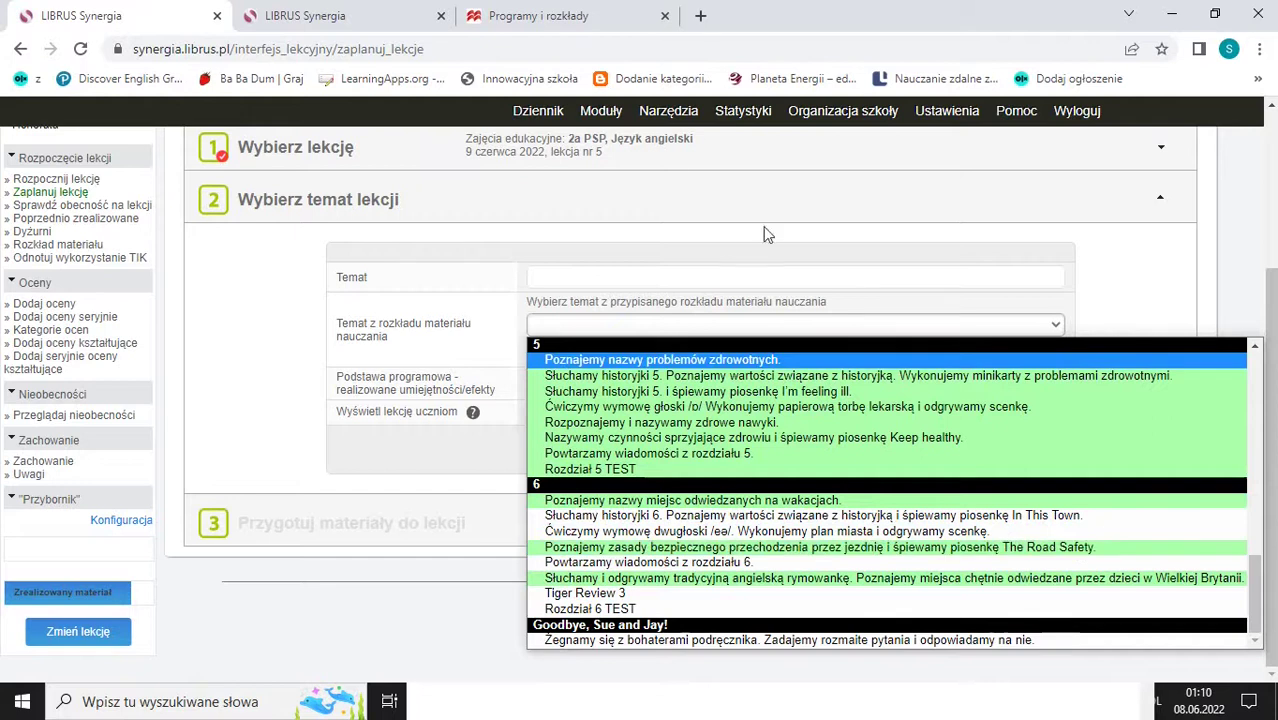
Open the core curriculum monitoring module (monitorowanie realizacji podstawy programowej) in a new browser tab and switch to it.
left_click(655, 118)
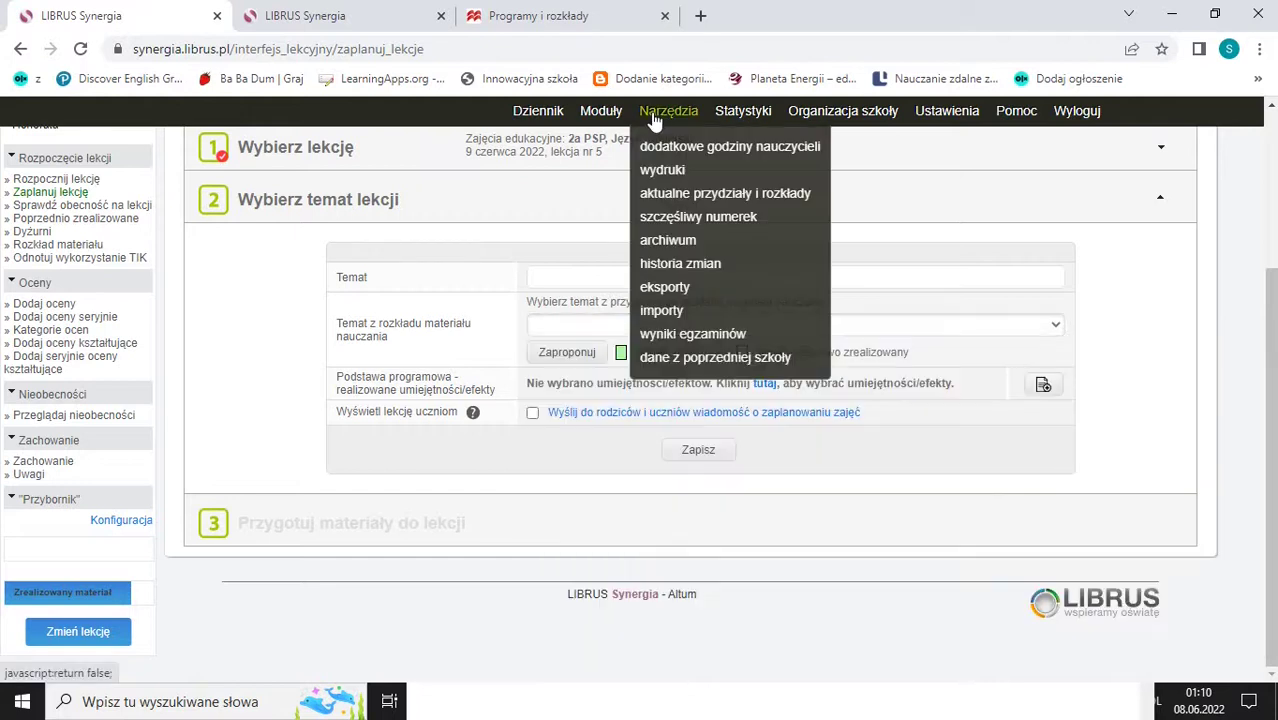
mouse_move(733, 122)
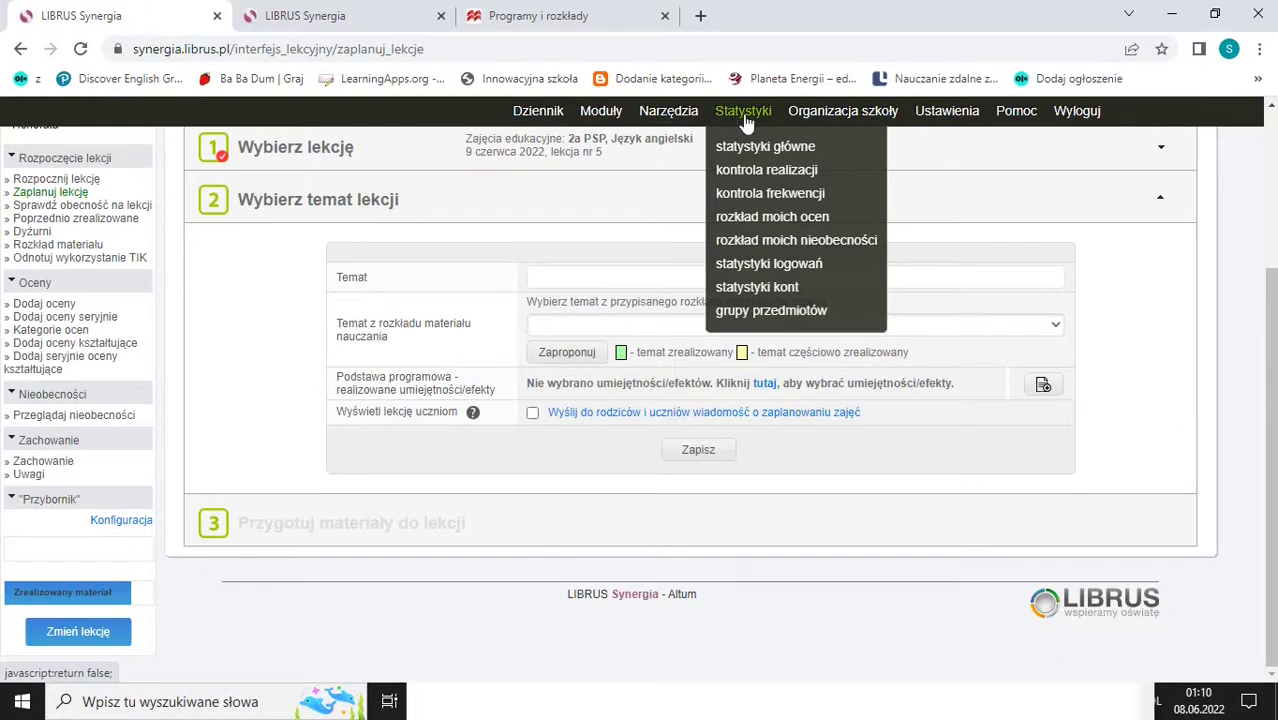
mouse_move(585, 117)
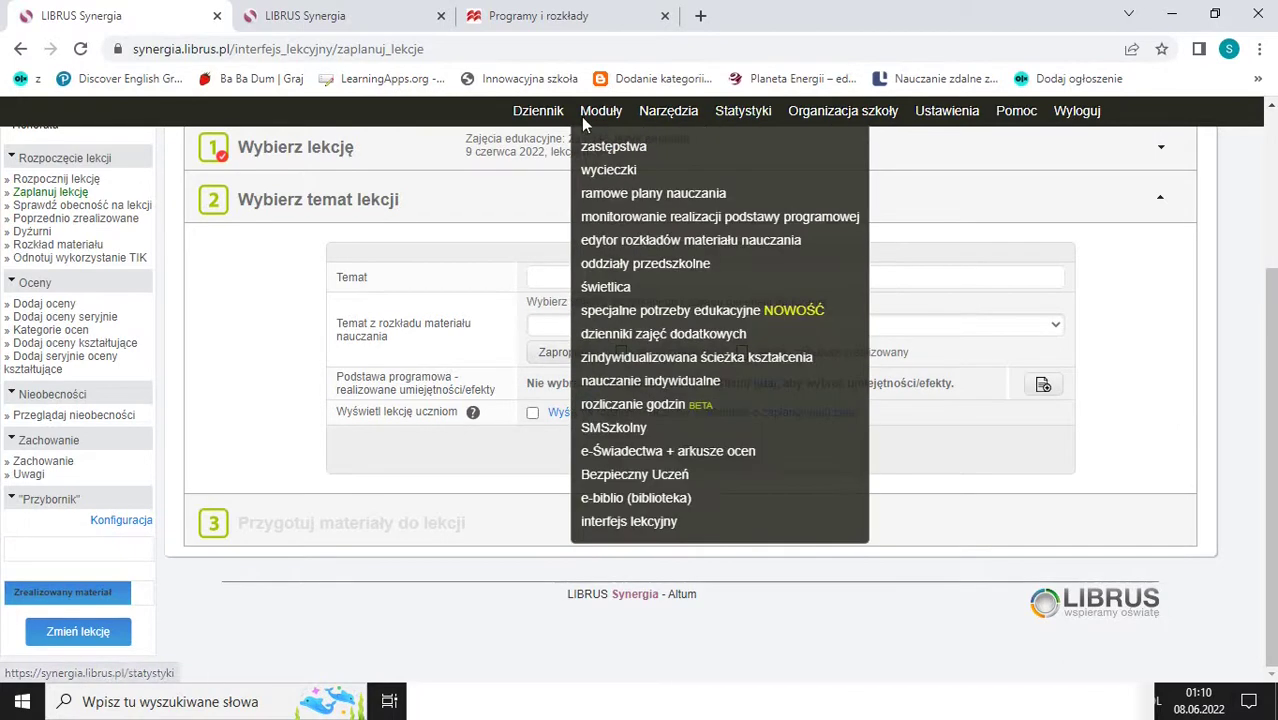
right_click(612, 229)
left_click(630, 235)
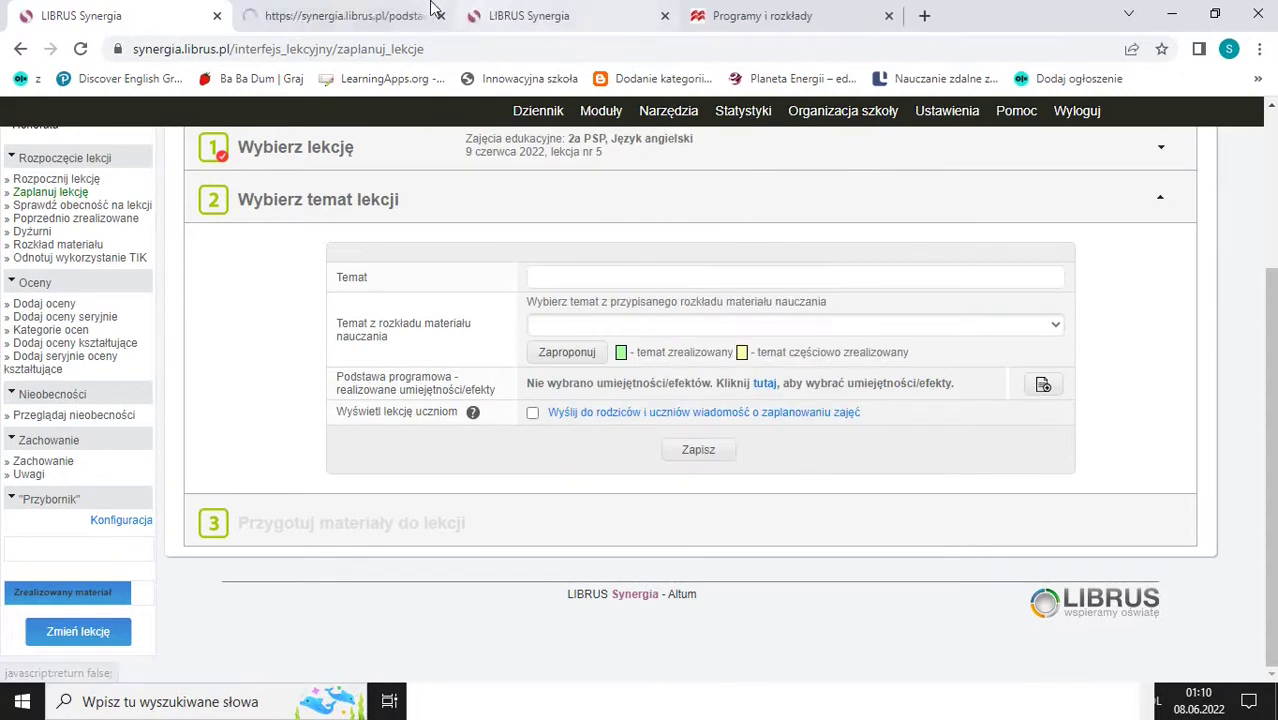
left_click(340, 14)
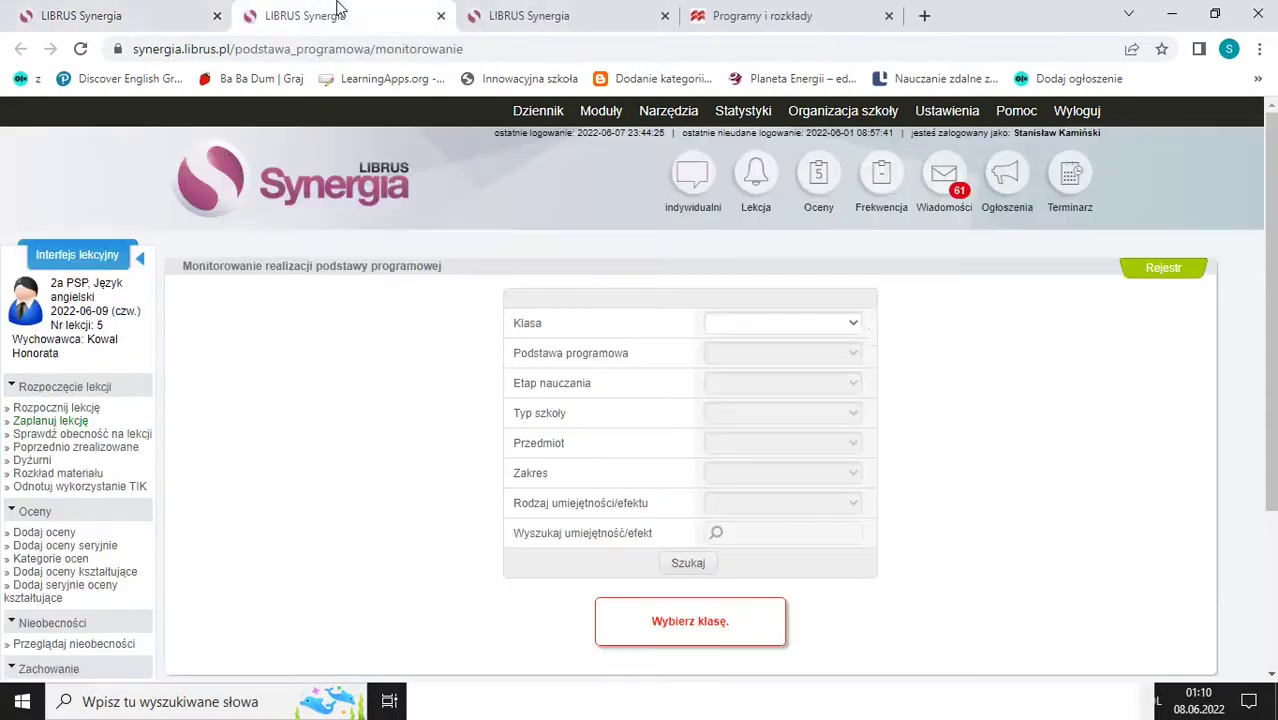
Filter the monitoring by class 2a PSP, curriculum "Kształcenia ogólnego z dn. 2017-02-14", stage Etap 1 and the Szkoła podstawowa school type starting from kl.1.
left_click(851, 321)
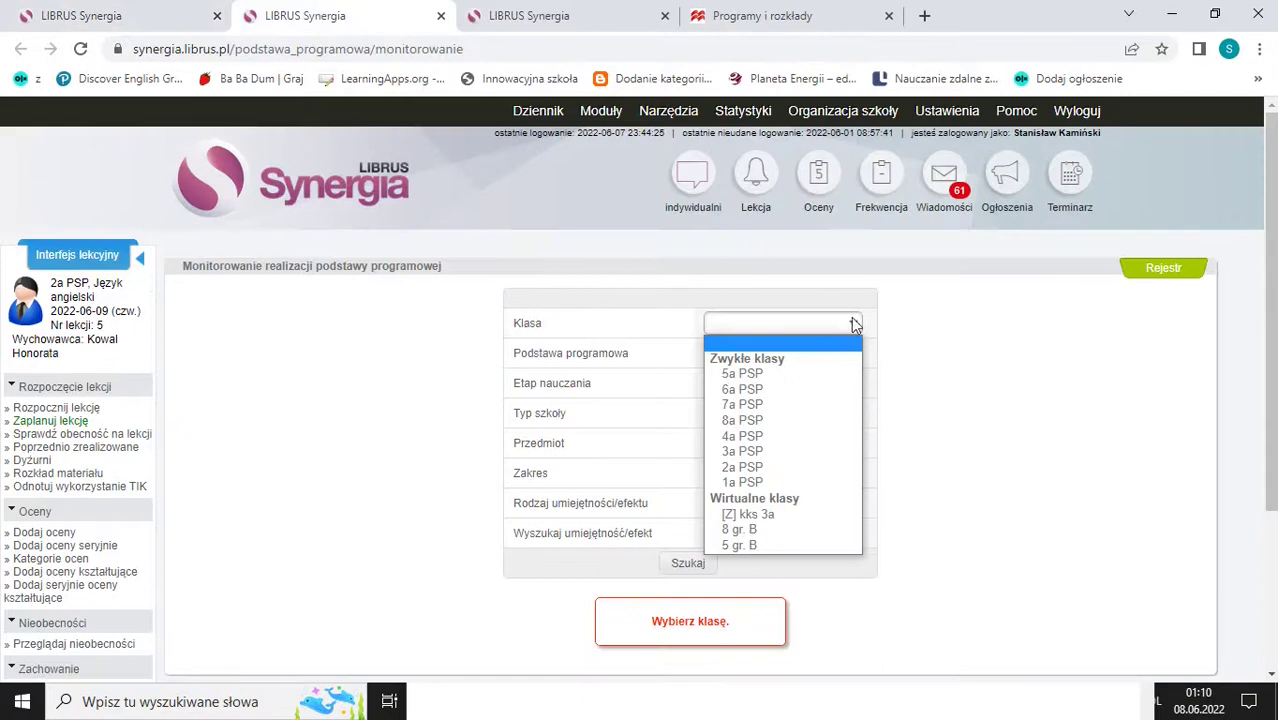
left_click(783, 470)
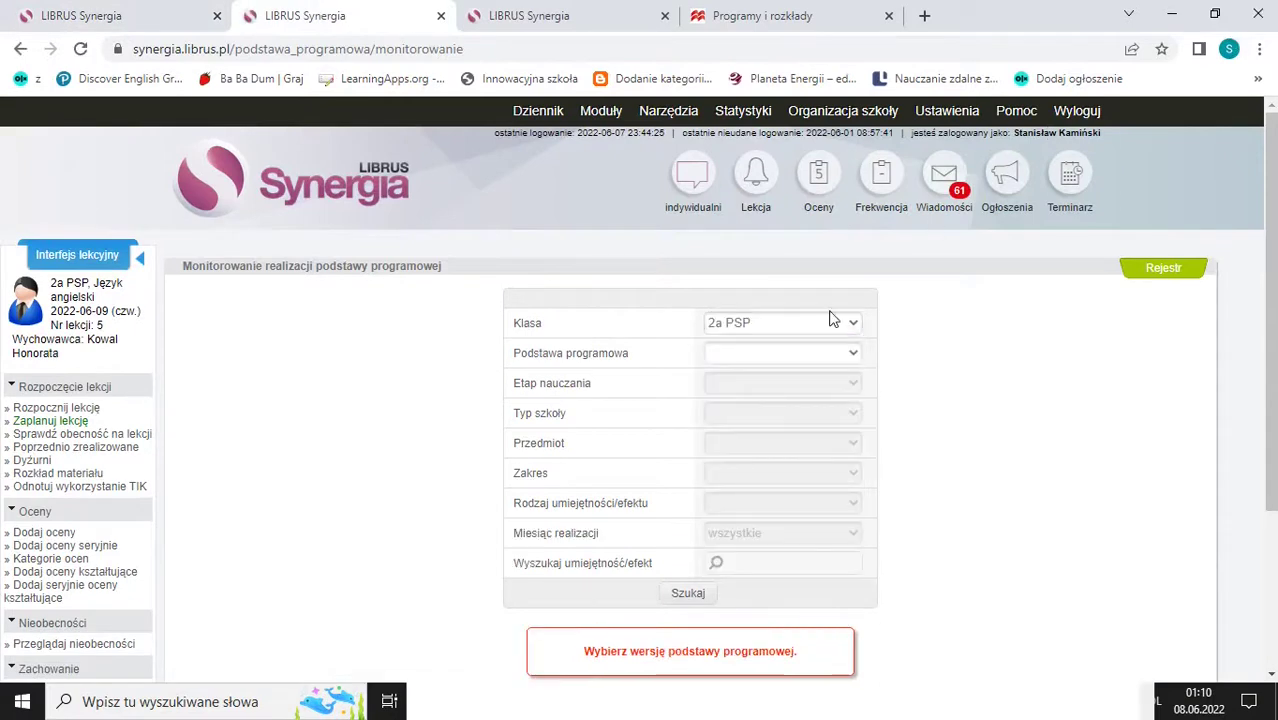
left_click(815, 352)
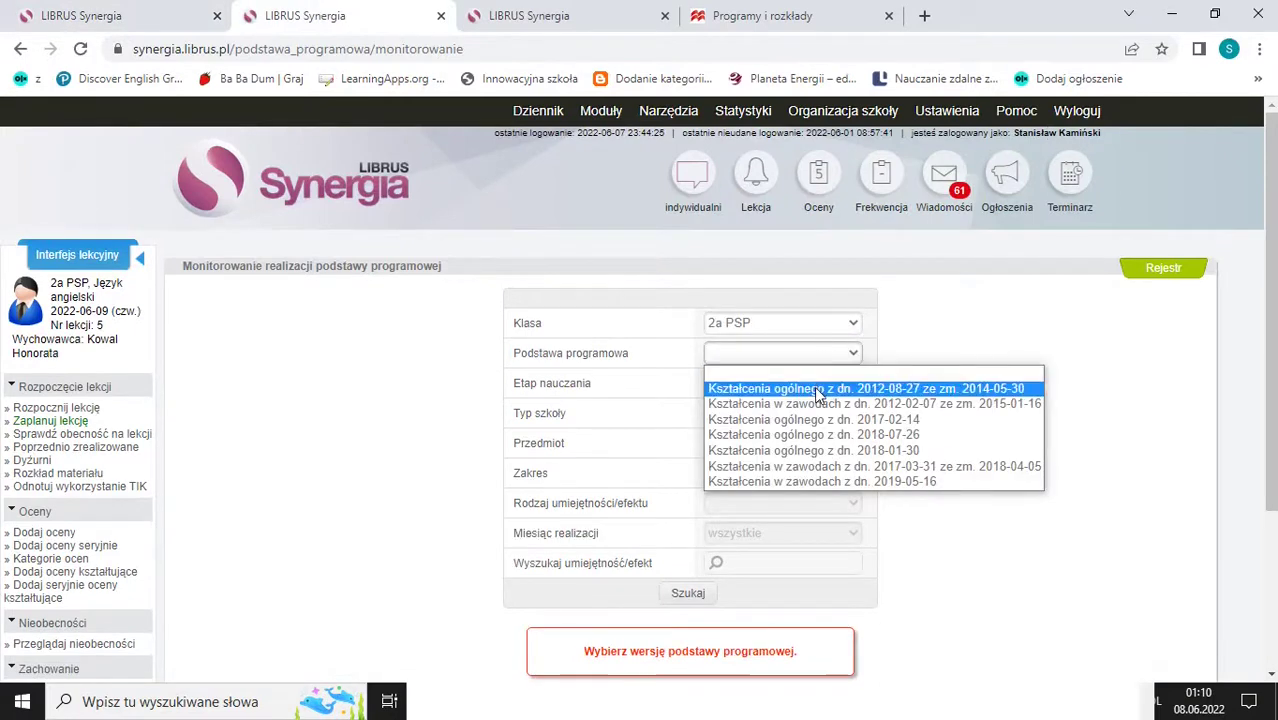
left_click(813, 419)
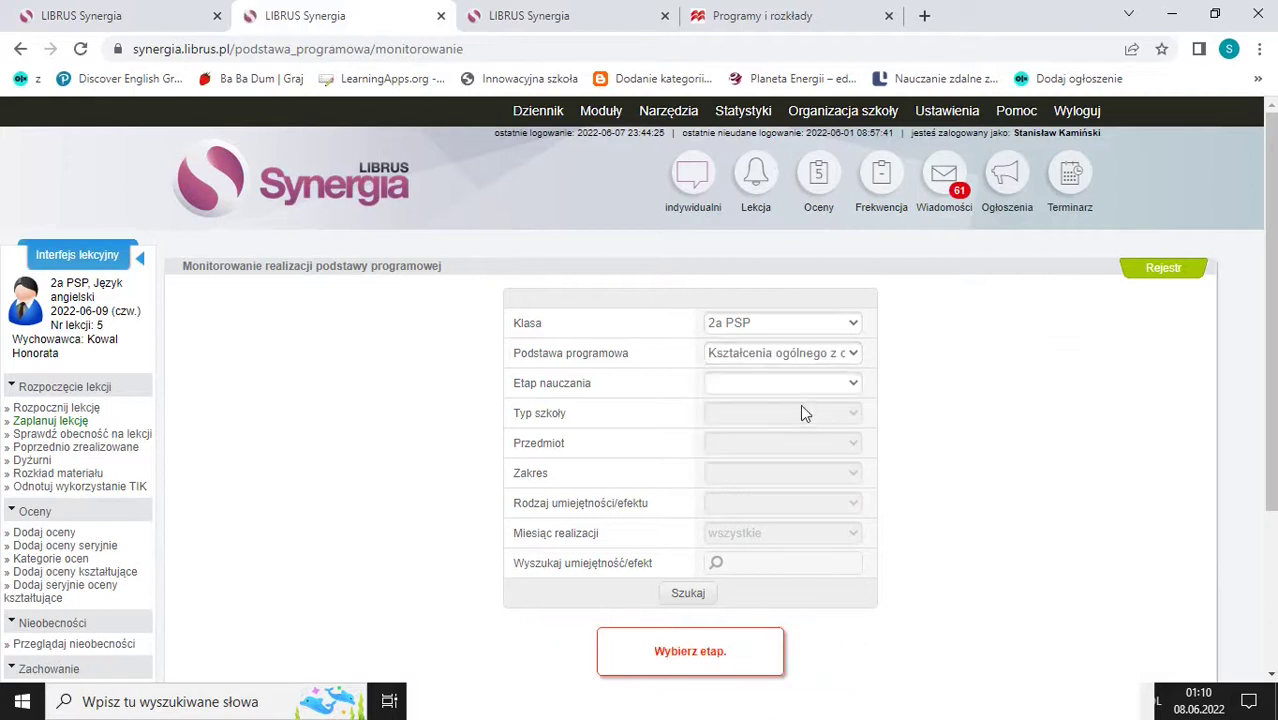
left_click(800, 384)
left_click(795, 438)
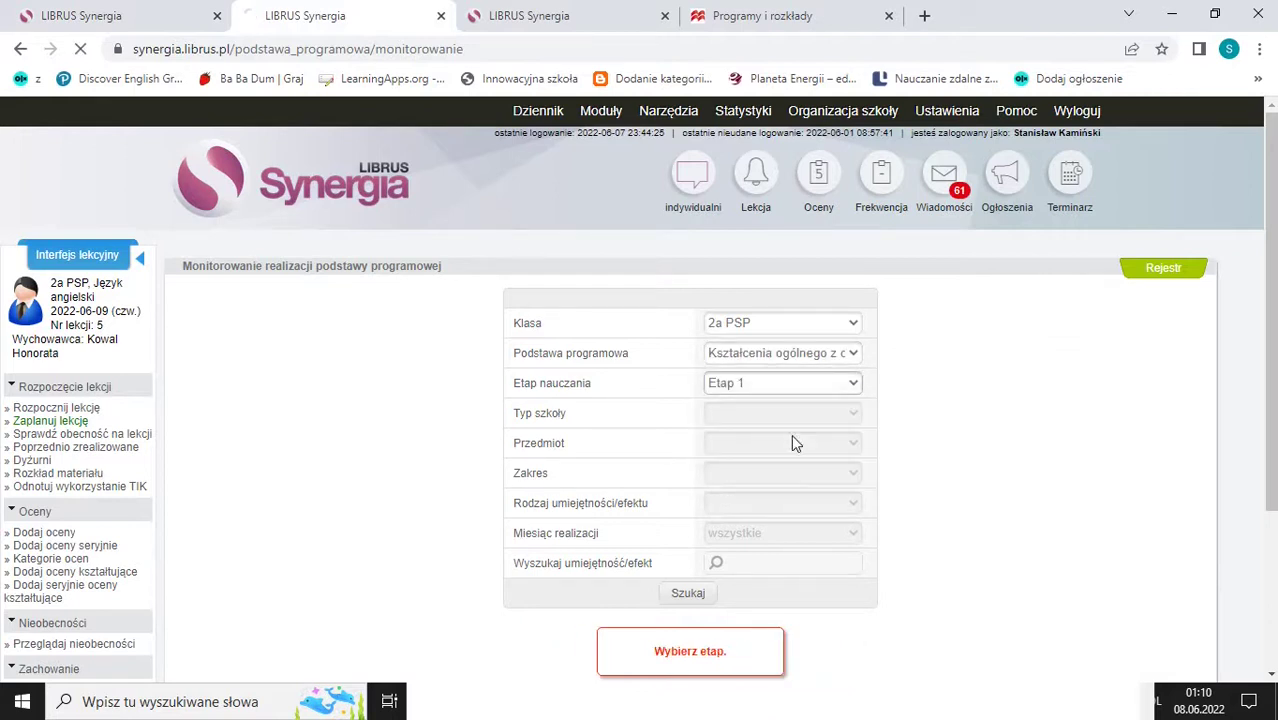
left_click(787, 413)
left_click(770, 448)
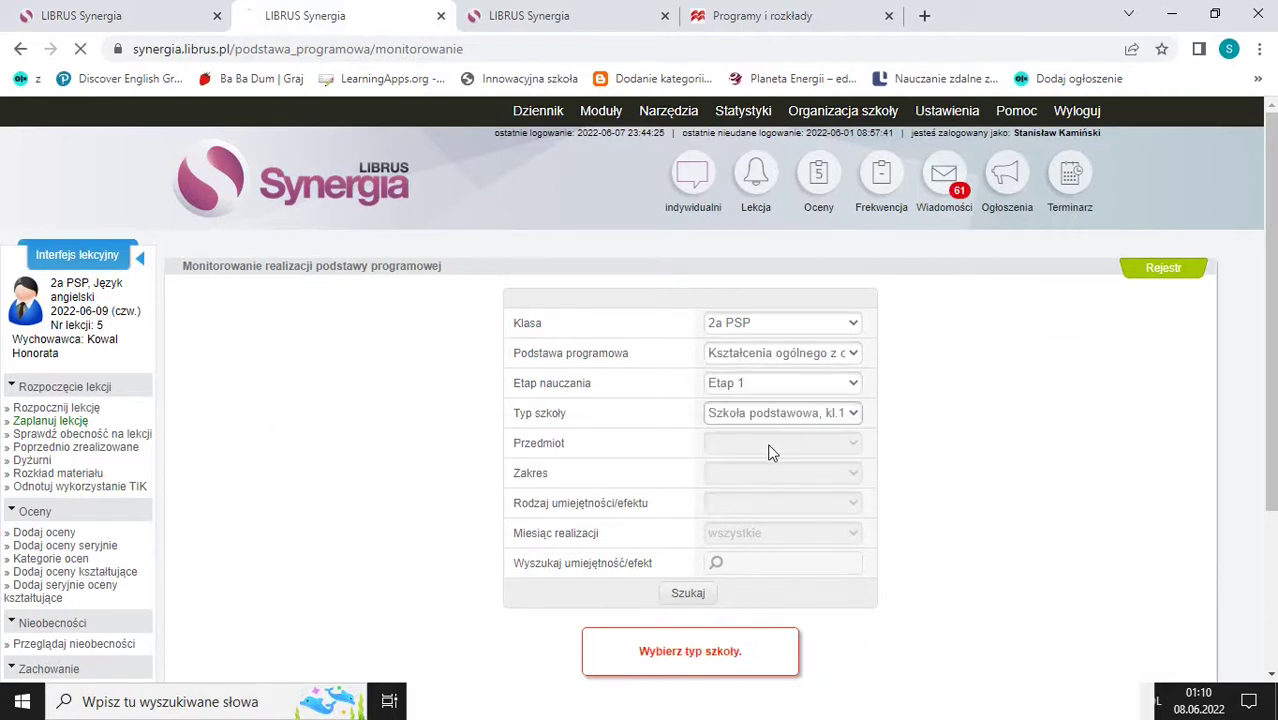
Set the subject to Język obcy nowożytny and the skill type to wszystkie, keeping all months, and examine the plan realization table.
left_click(768, 445)
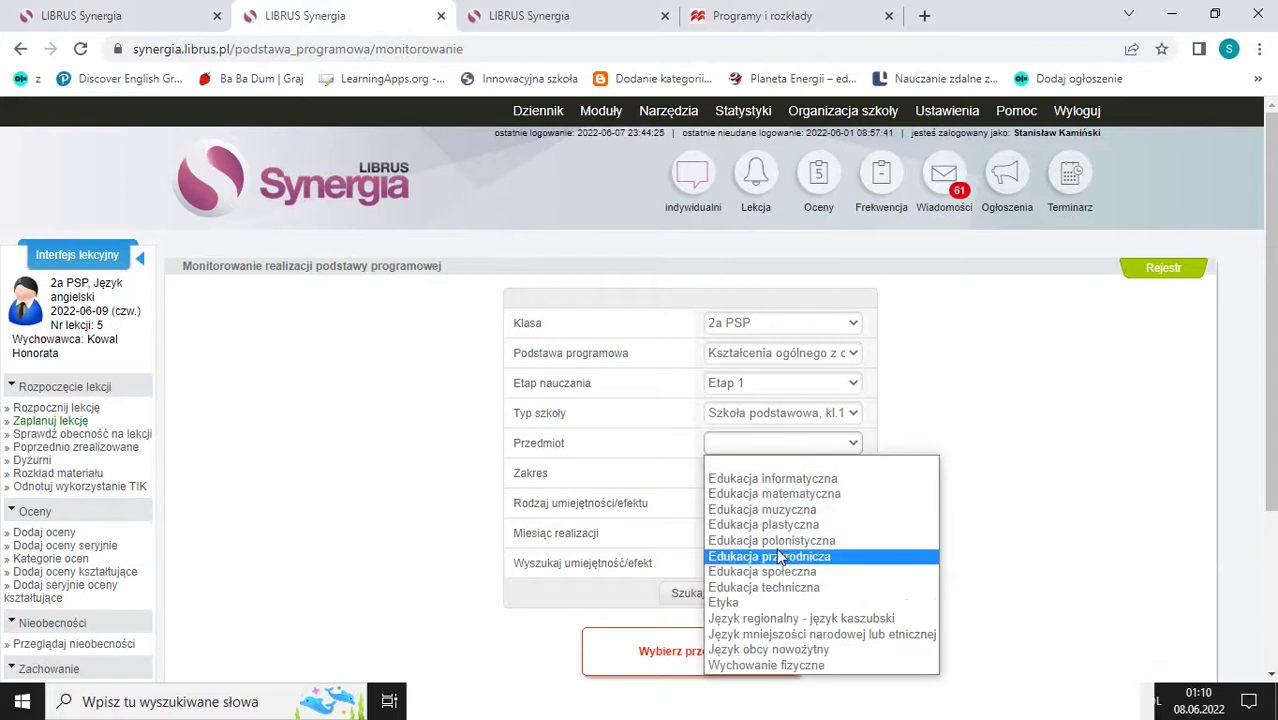
left_click(790, 650)
left_click(751, 506)
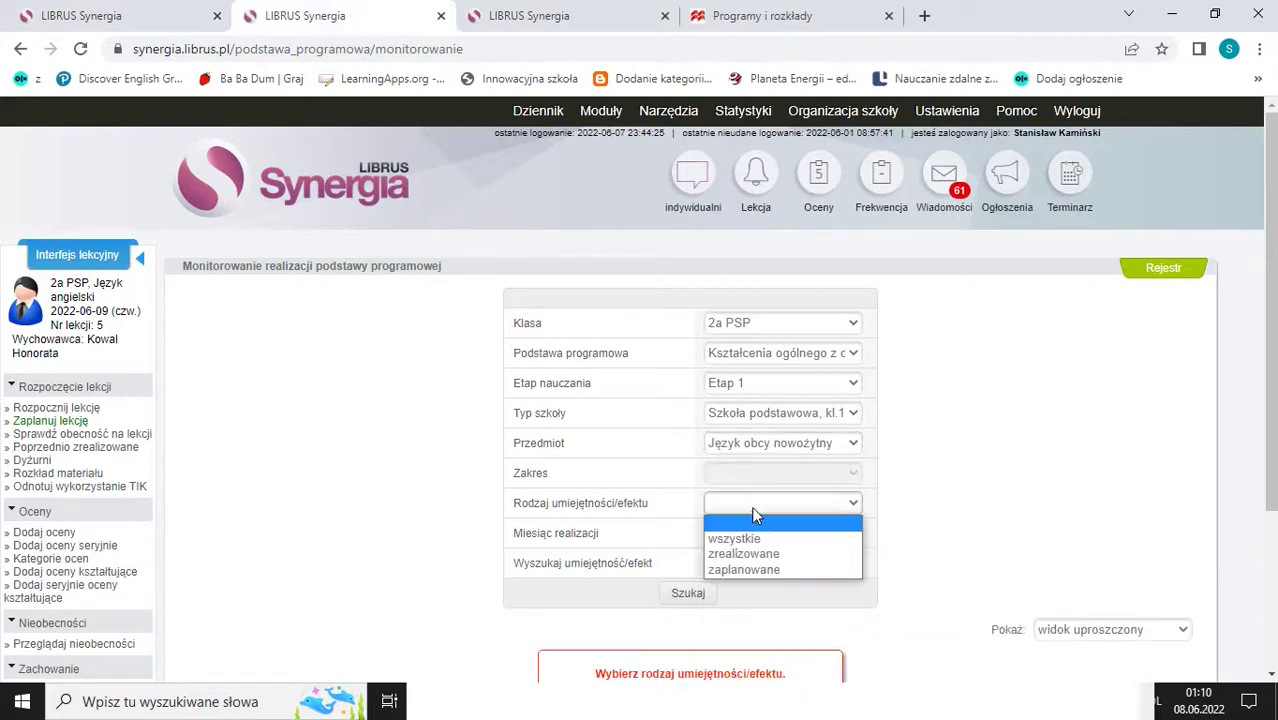
left_click(771, 528)
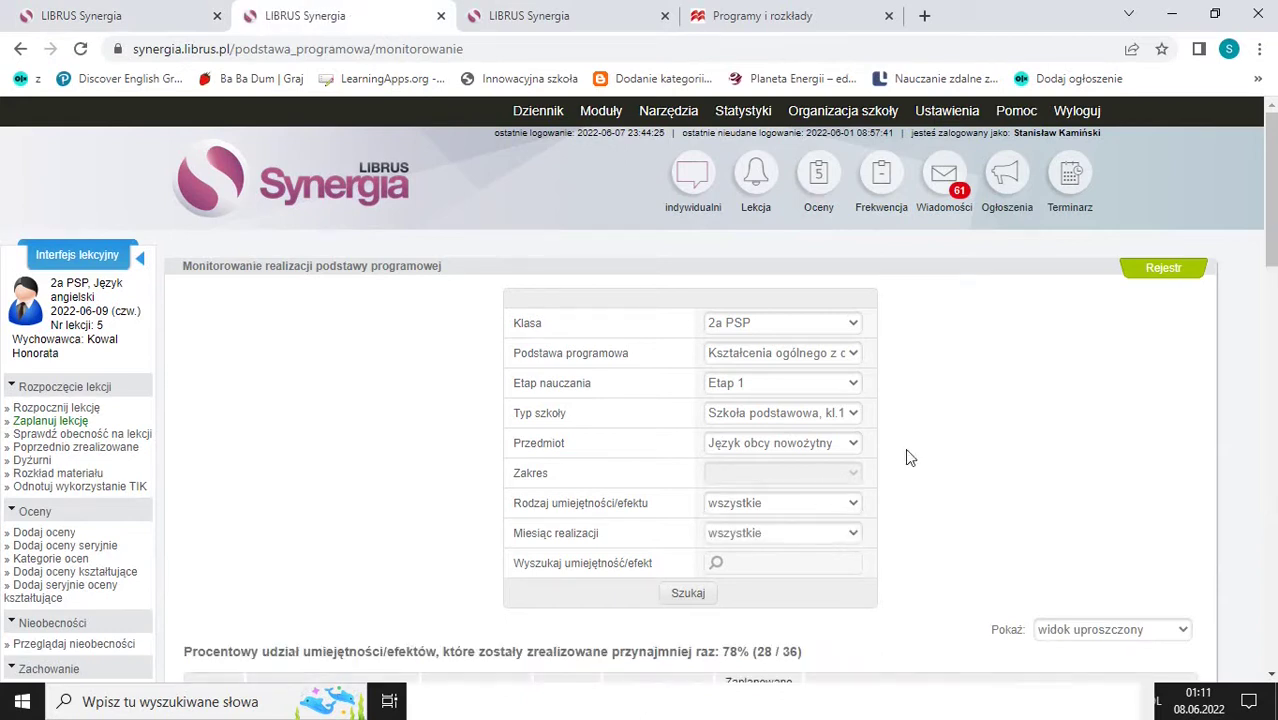
left_click(818, 536)
left_click(818, 536)
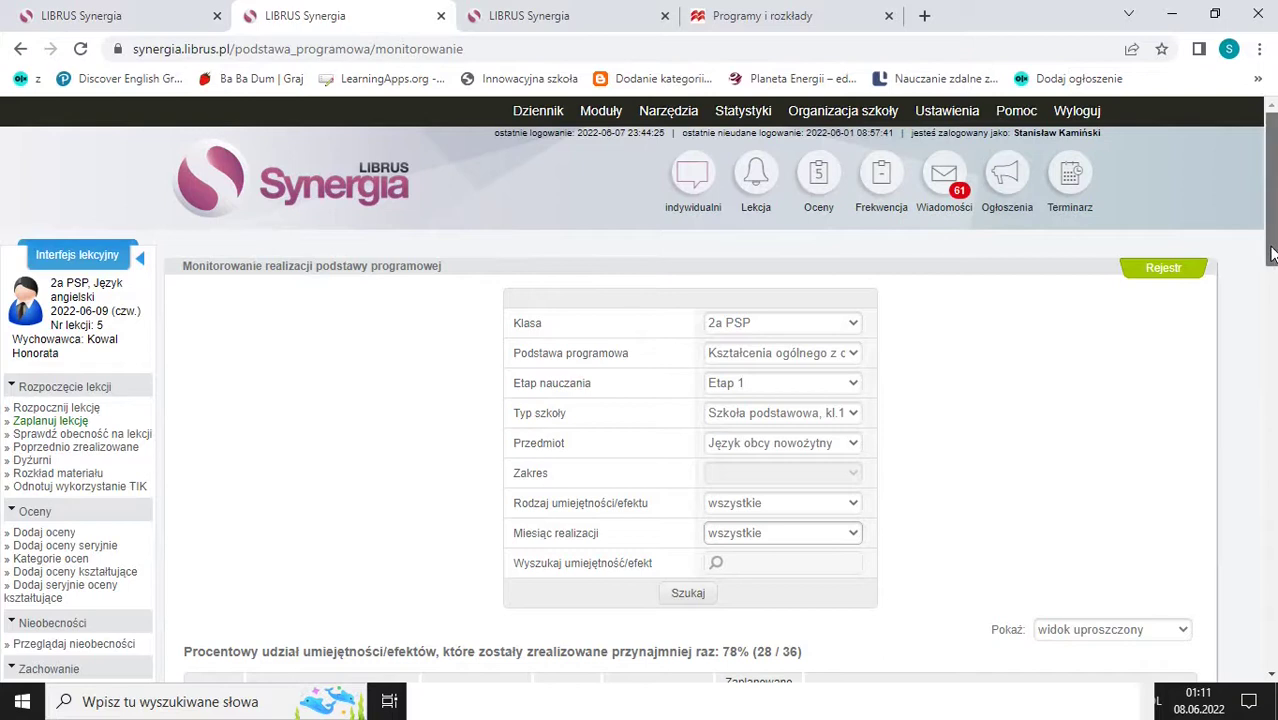
left_click_drag(1272, 253, 1272, 336)
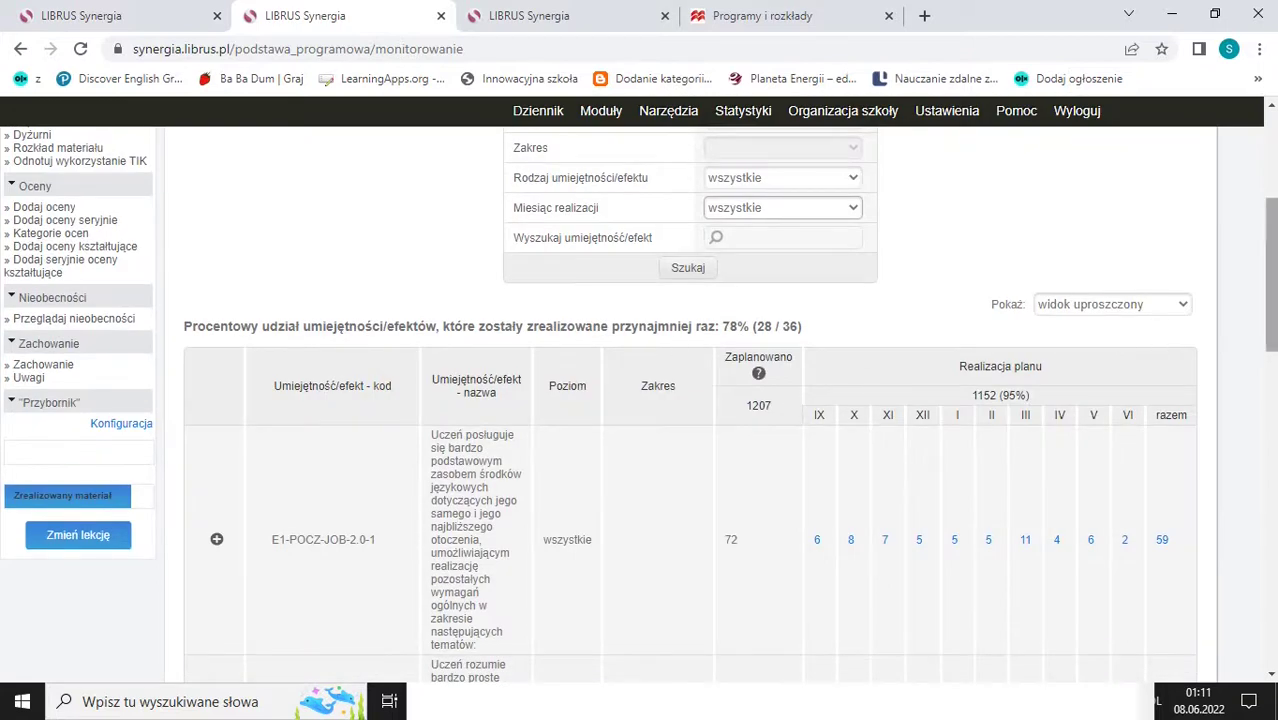
left_click_drag(1274, 320, 1233, 225)
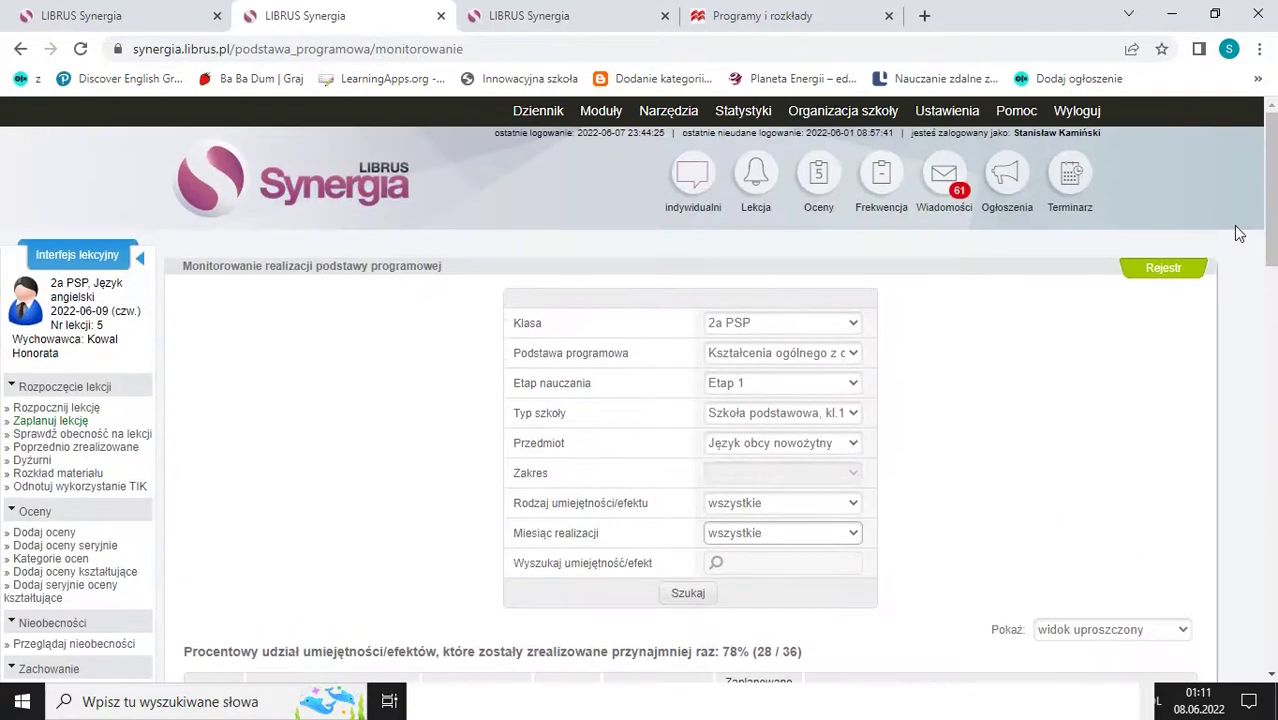